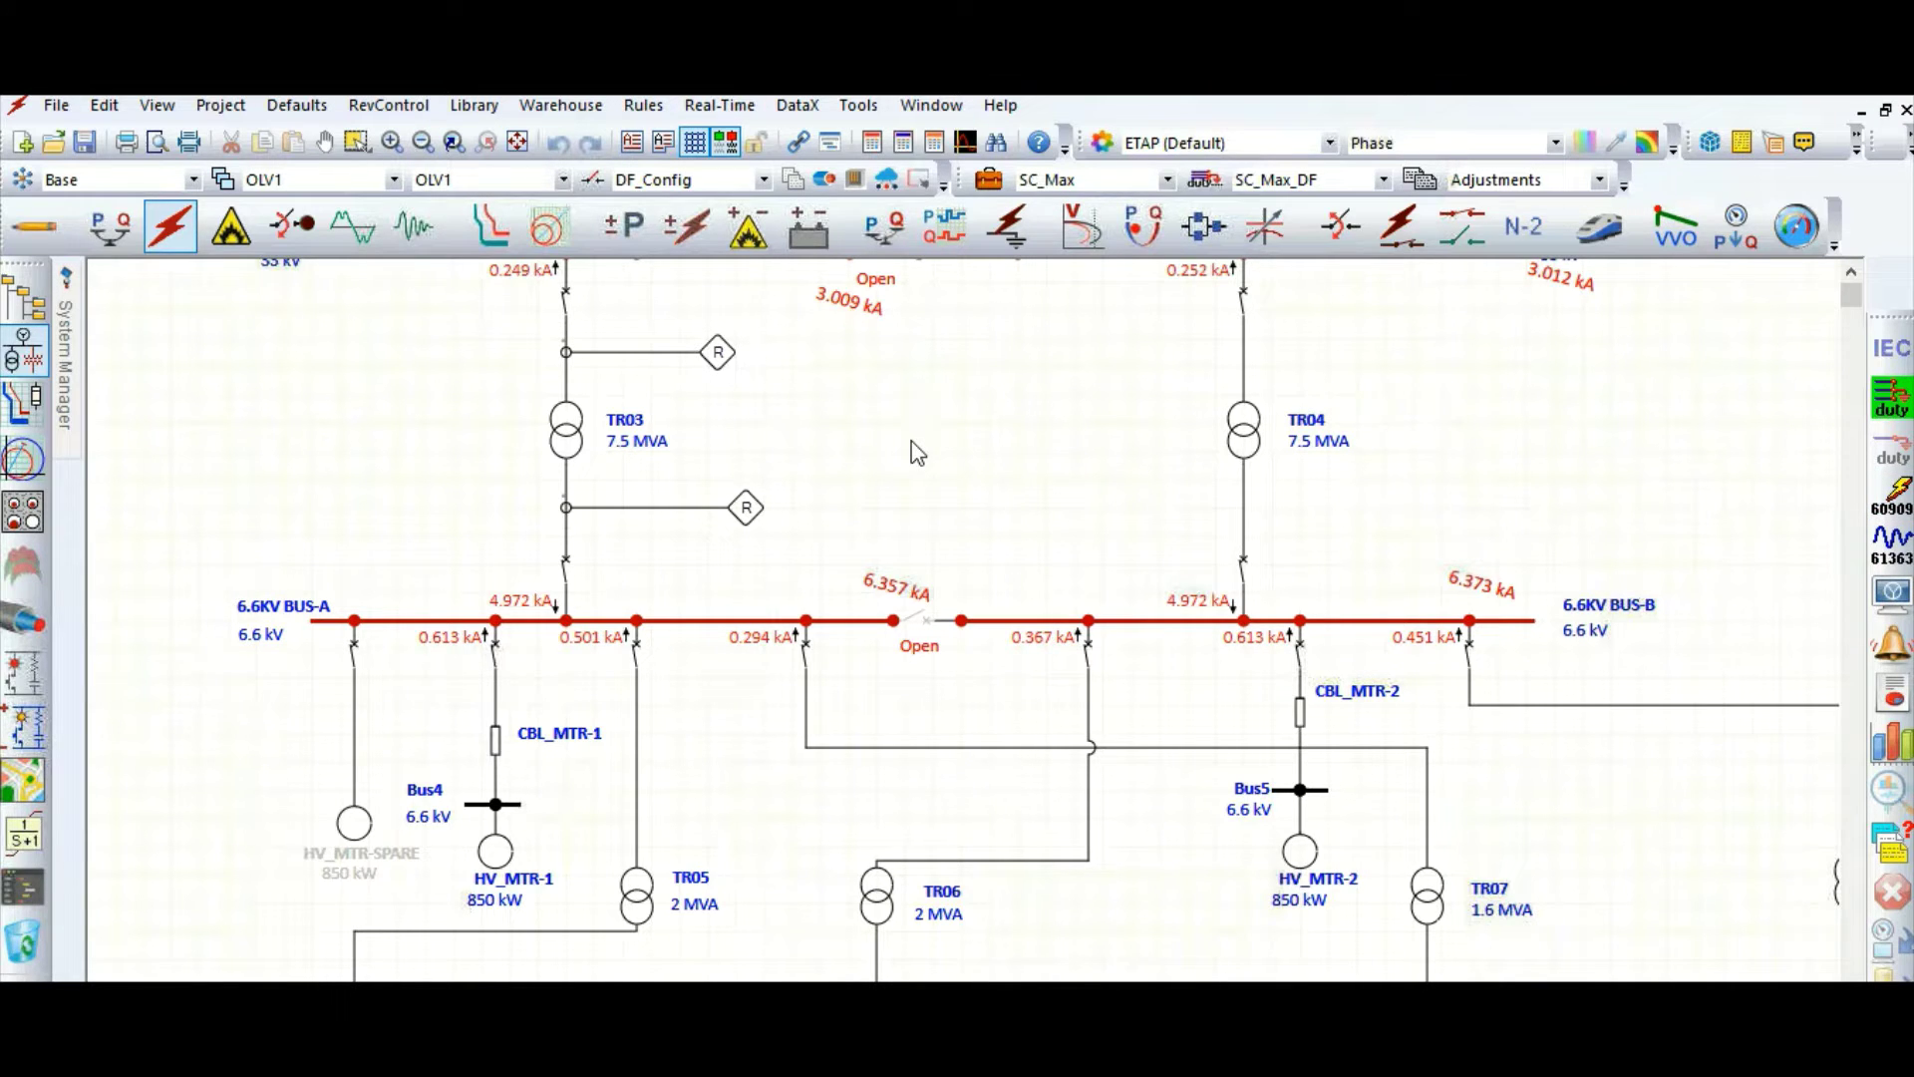
- Set transformer TR03's vector group angle to -30 and turn on its grounding element symbols
click(568, 440)
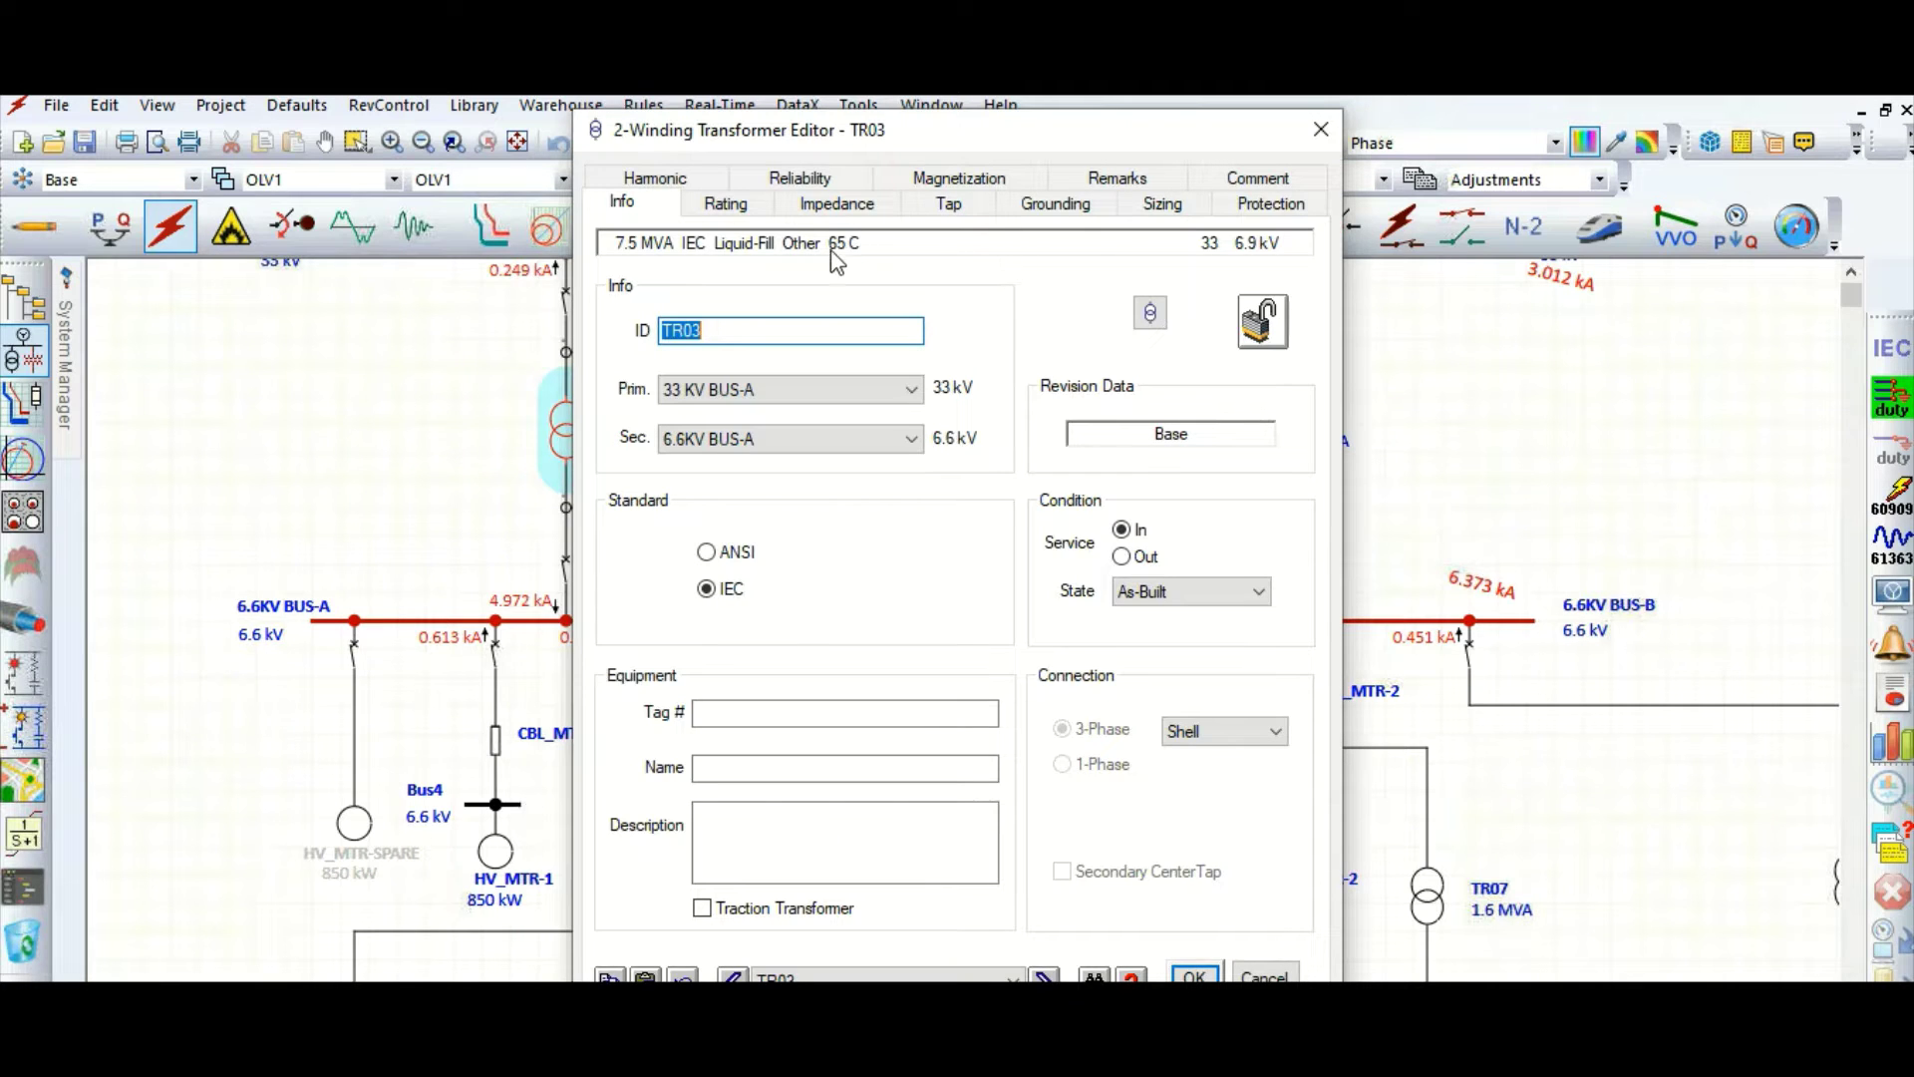
click(1077, 214)
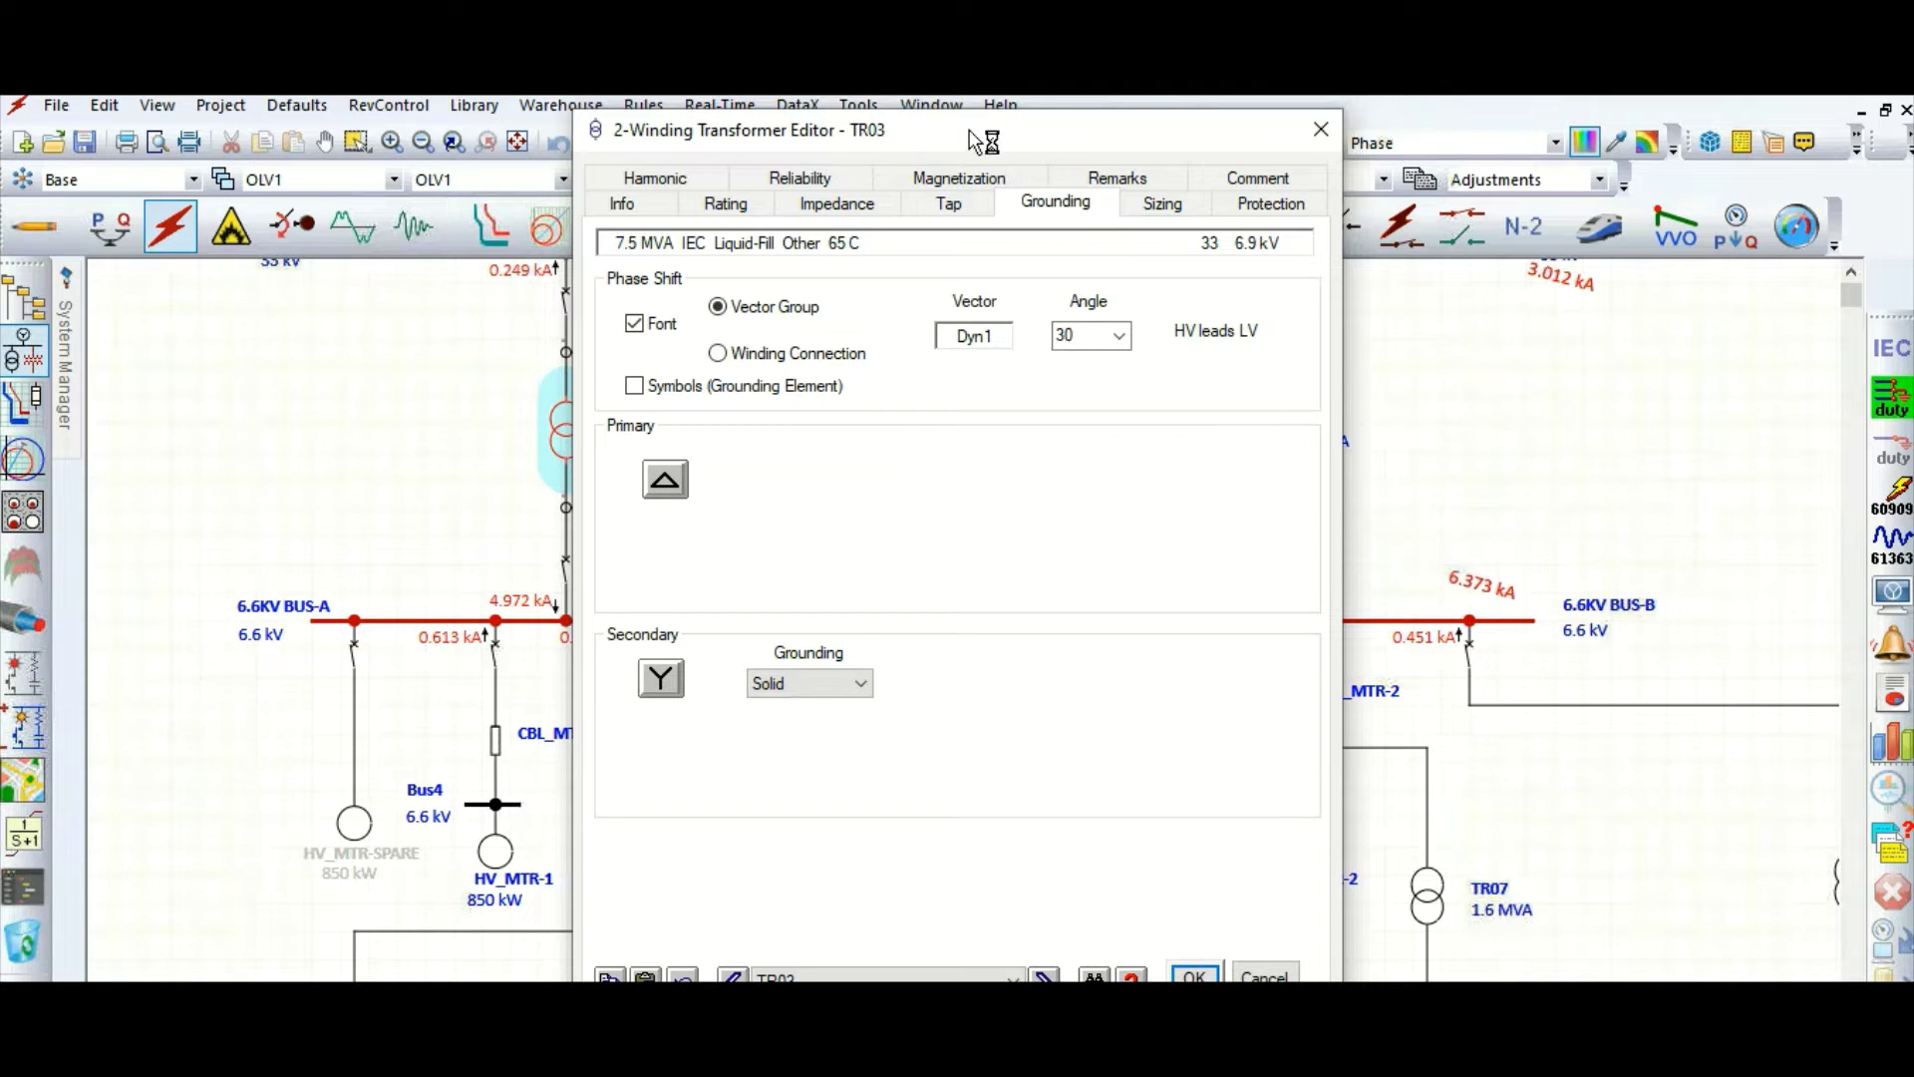
drag(1047, 150, 1089, 150)
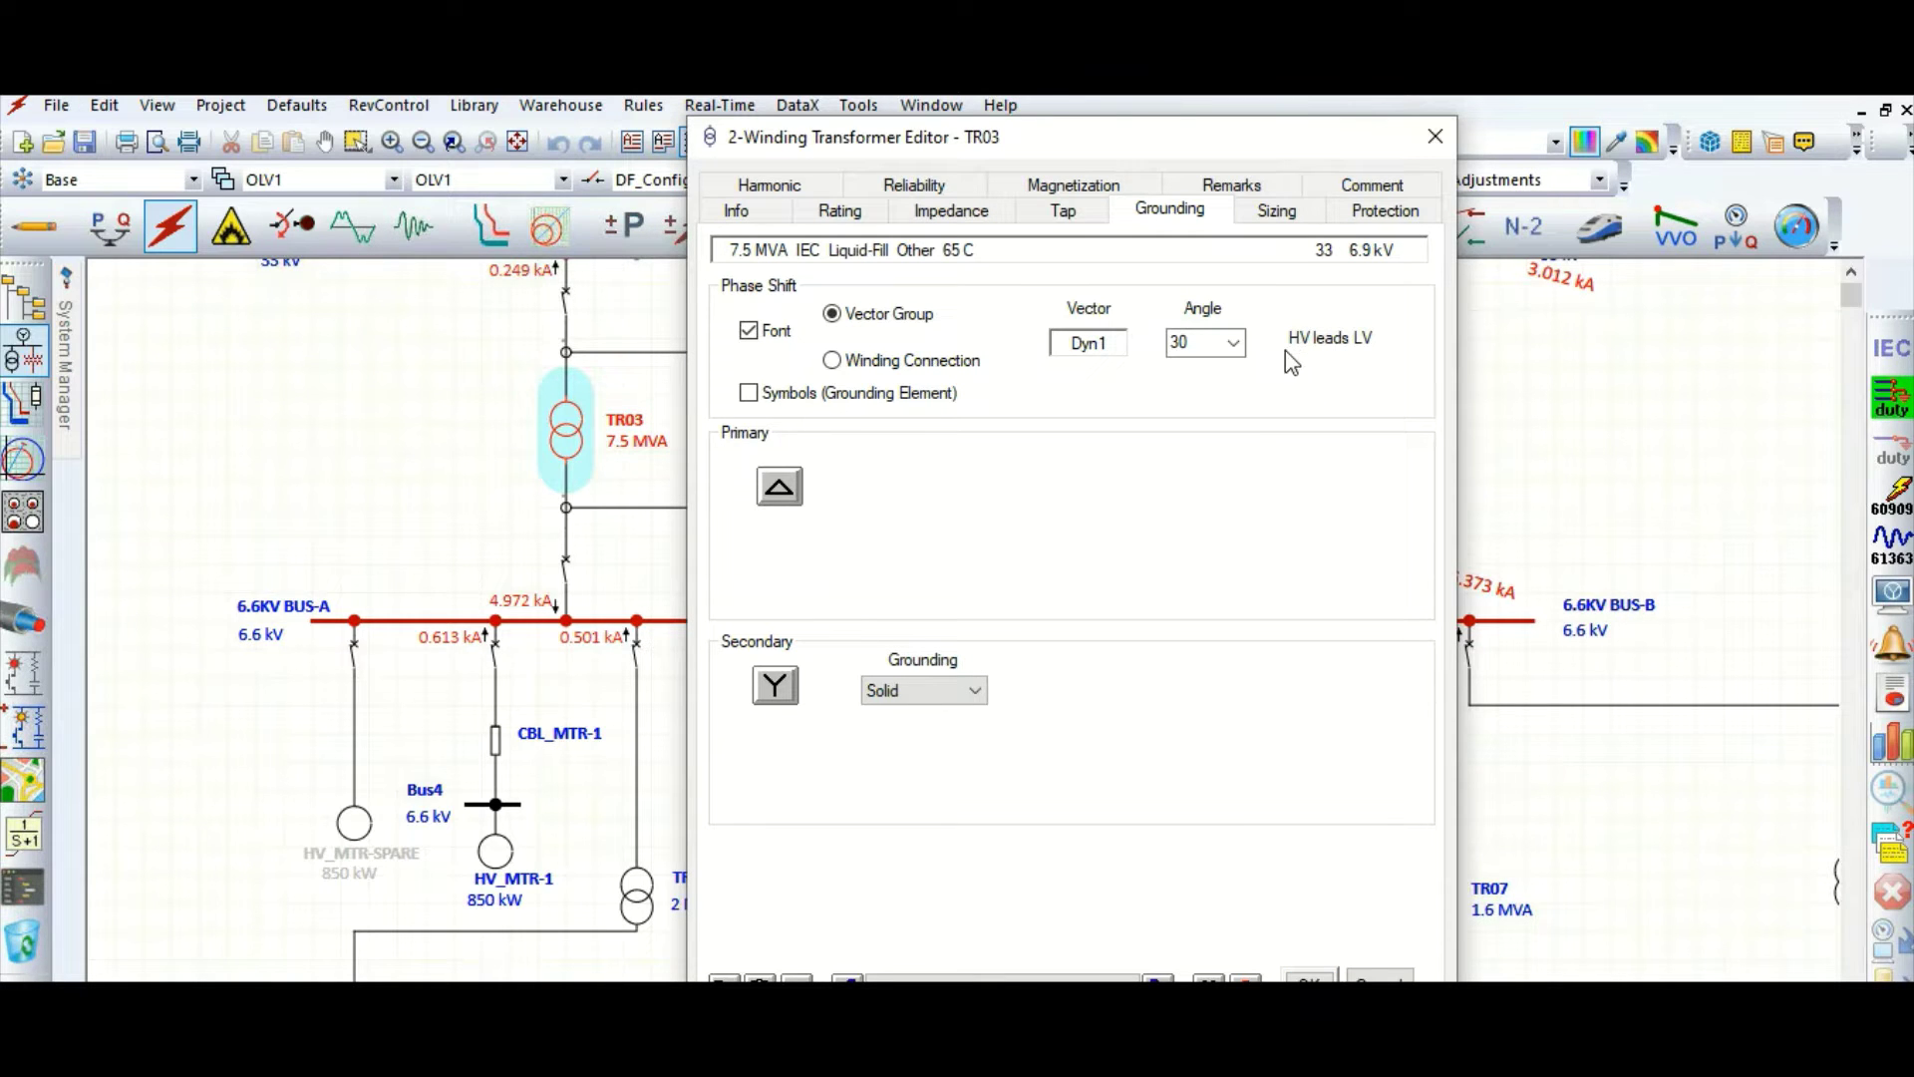
click(1232, 344)
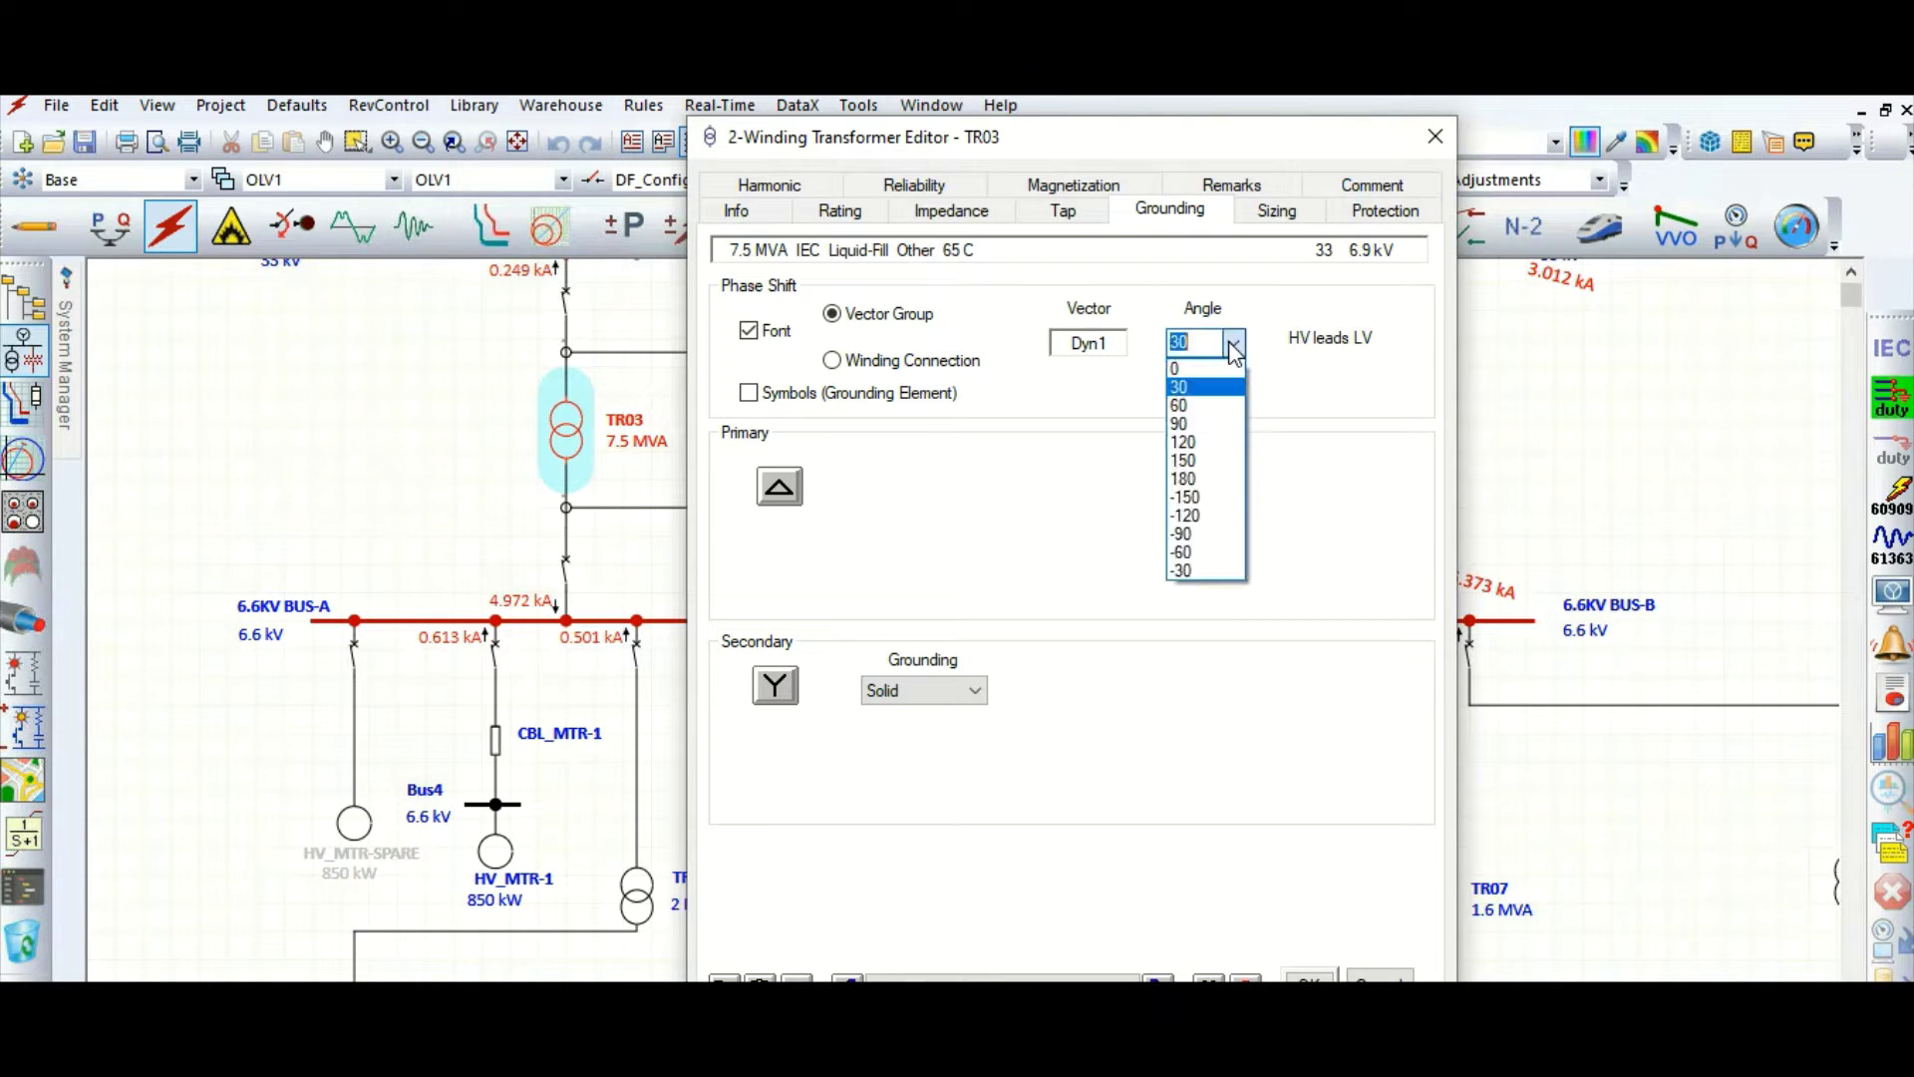
click(1182, 568)
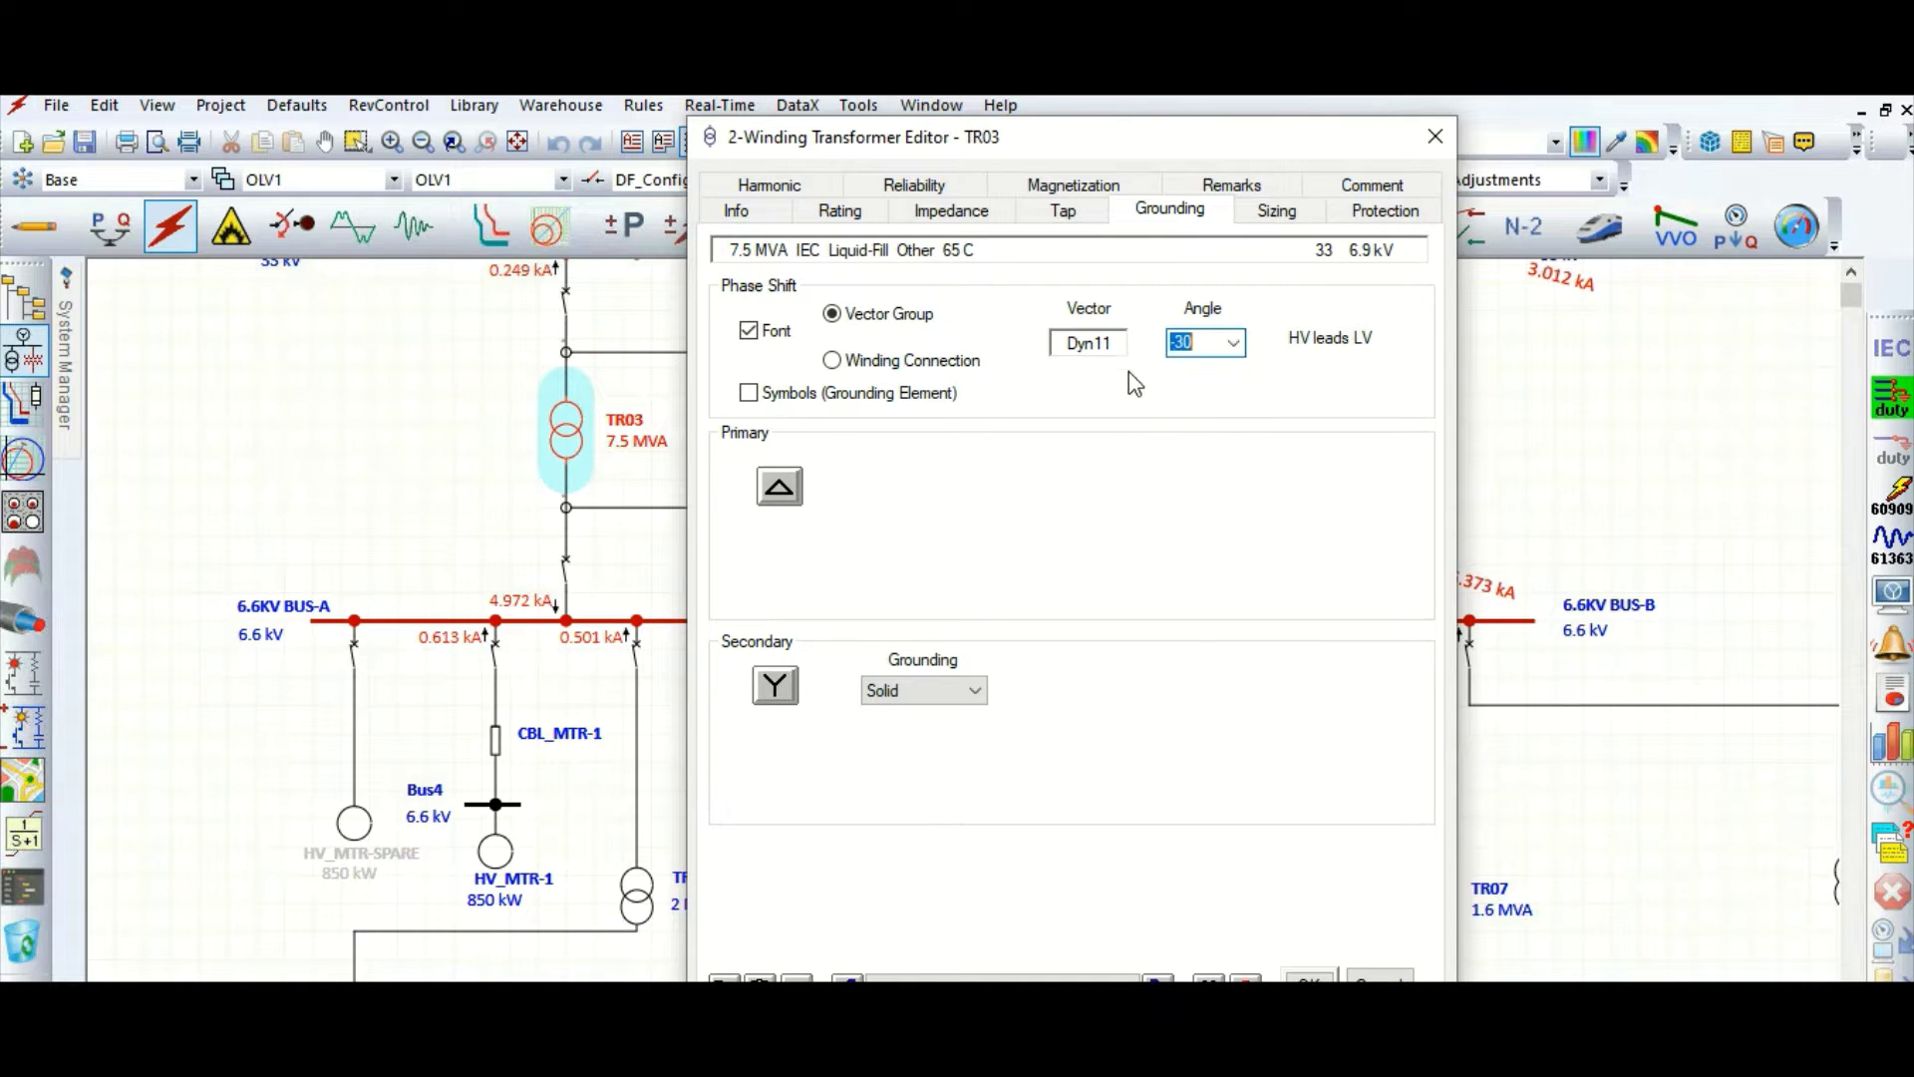
click(750, 394)
- Ground TR03's secondary winding through a resistor with I1 set to 300 and accept the transformer settings
click(930, 694)
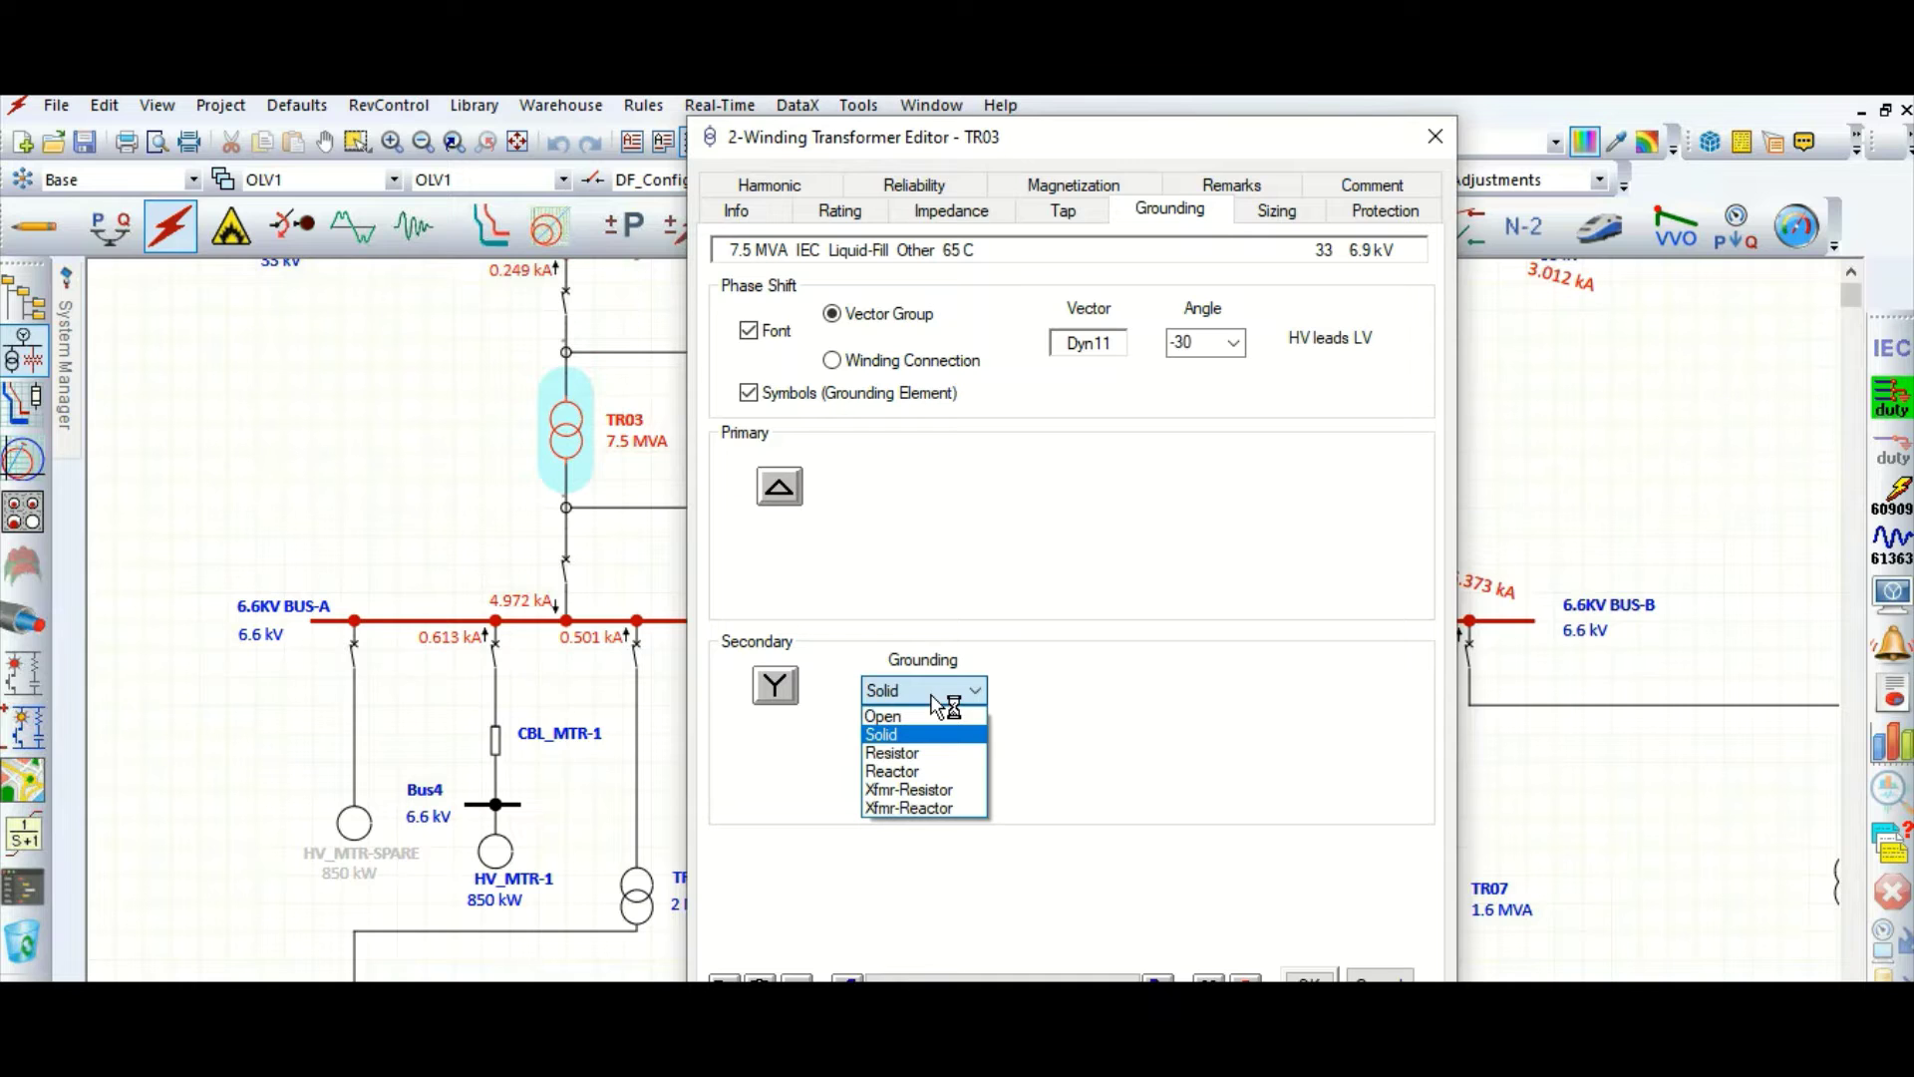
click(916, 751)
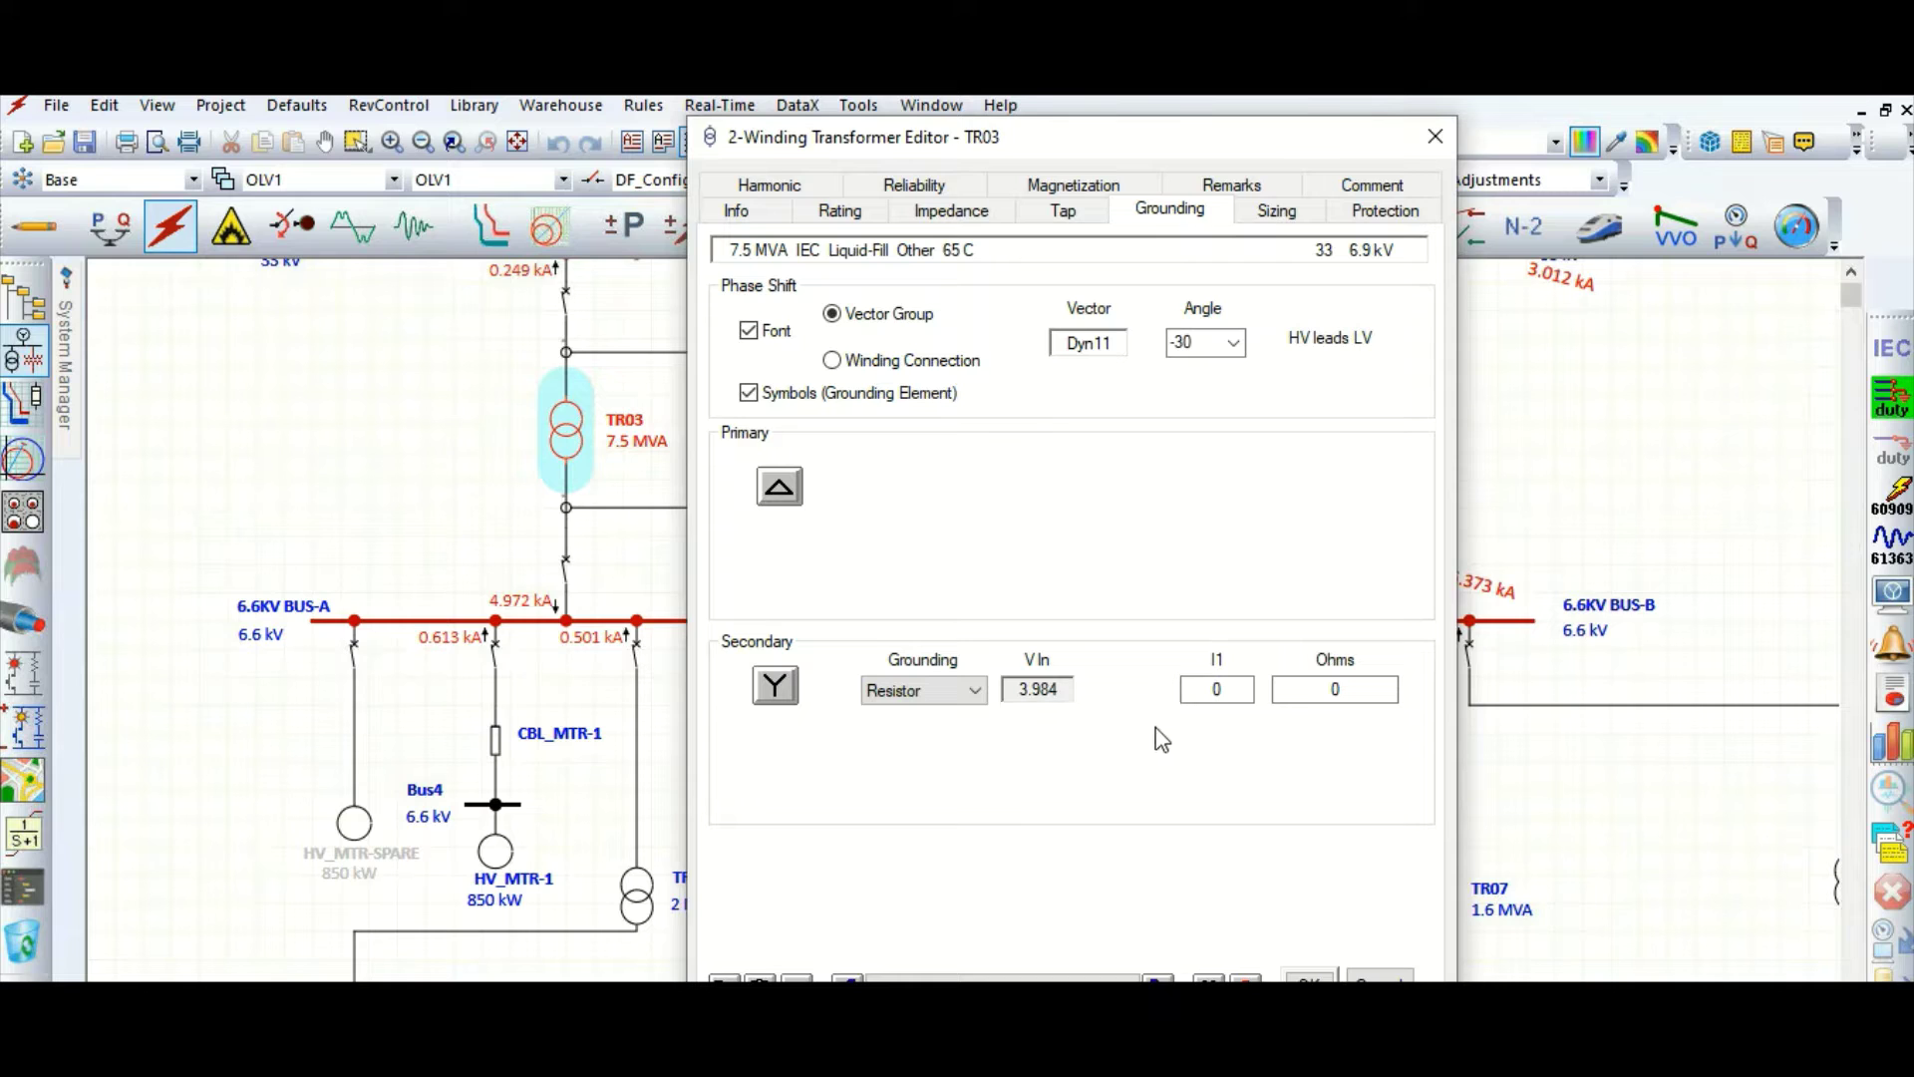
click(1232, 689)
text(300)
click(1309, 979)
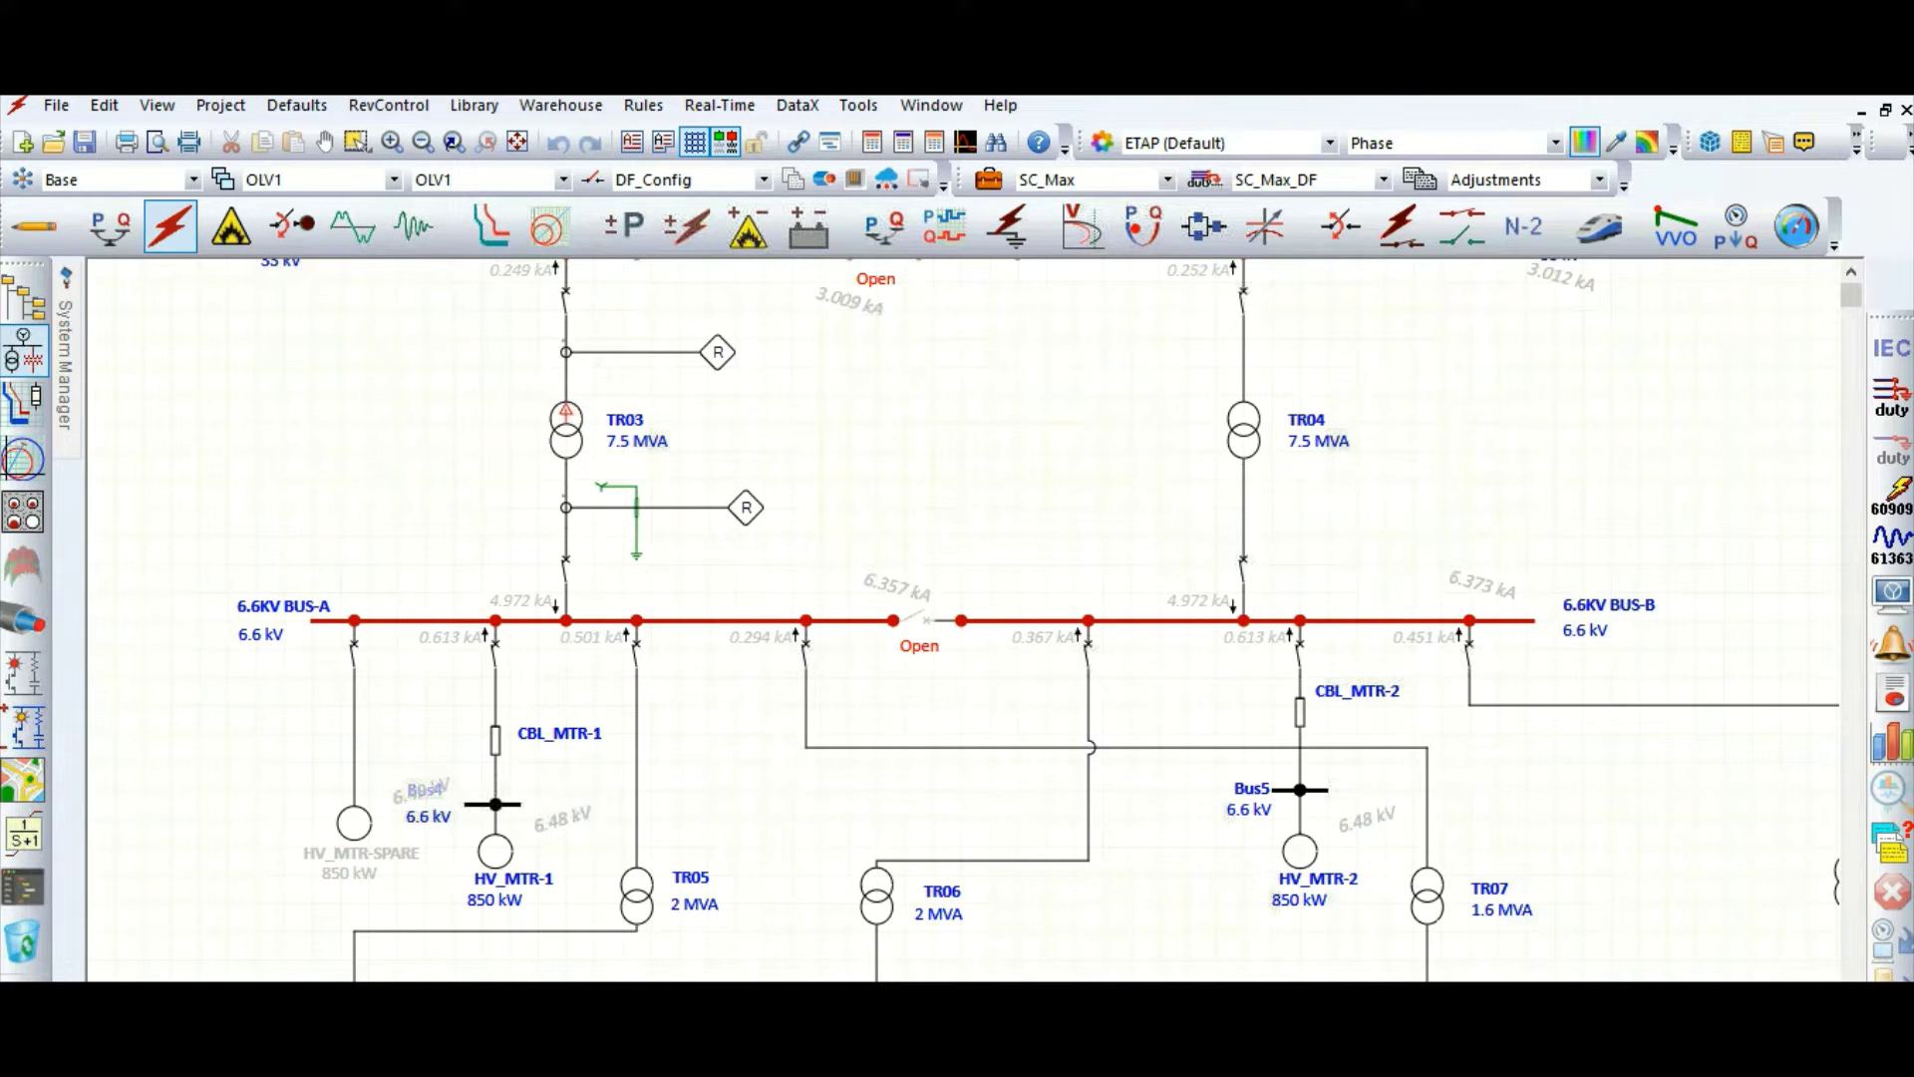
- Place TR03's wye symbol on its secondary winding and reposition the grounding resistor and earth symbol to the left of the transformer
click(623, 486)
drag(623, 485, 565, 445)
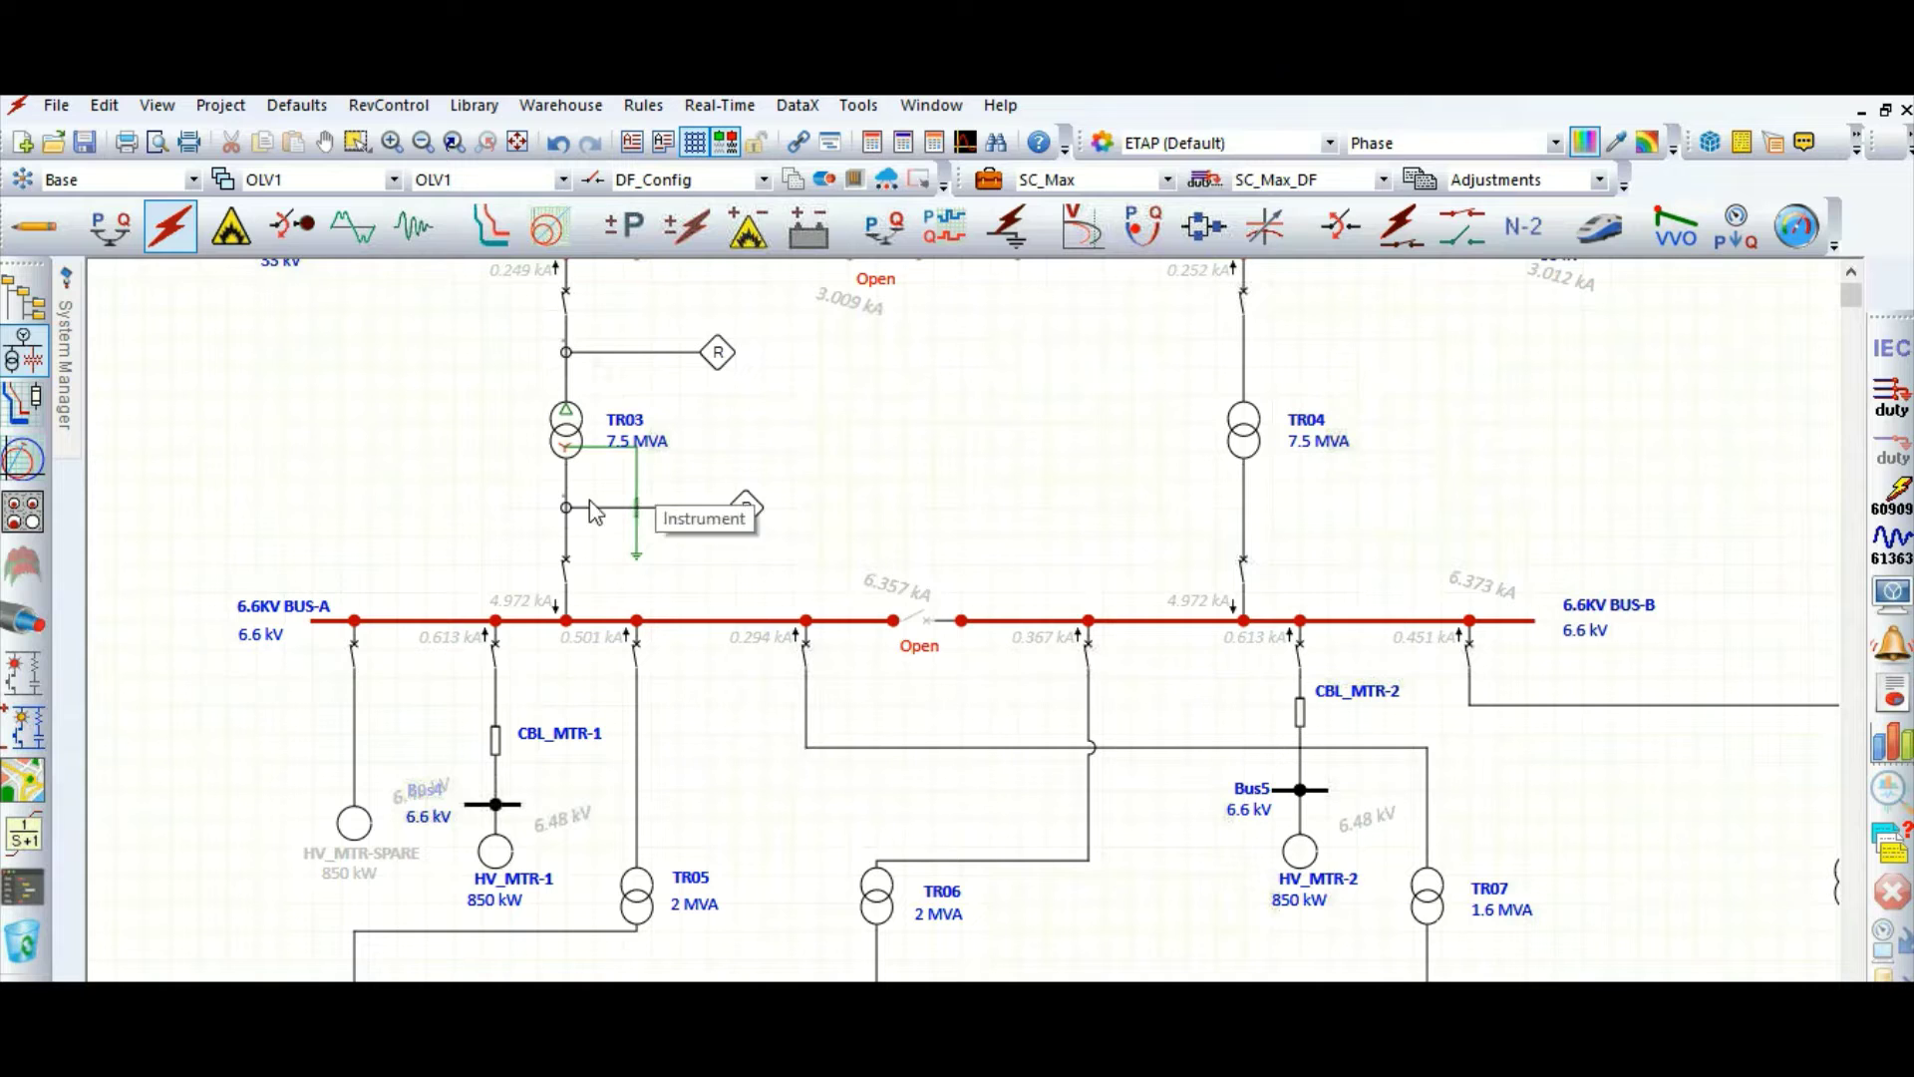
click(591, 507)
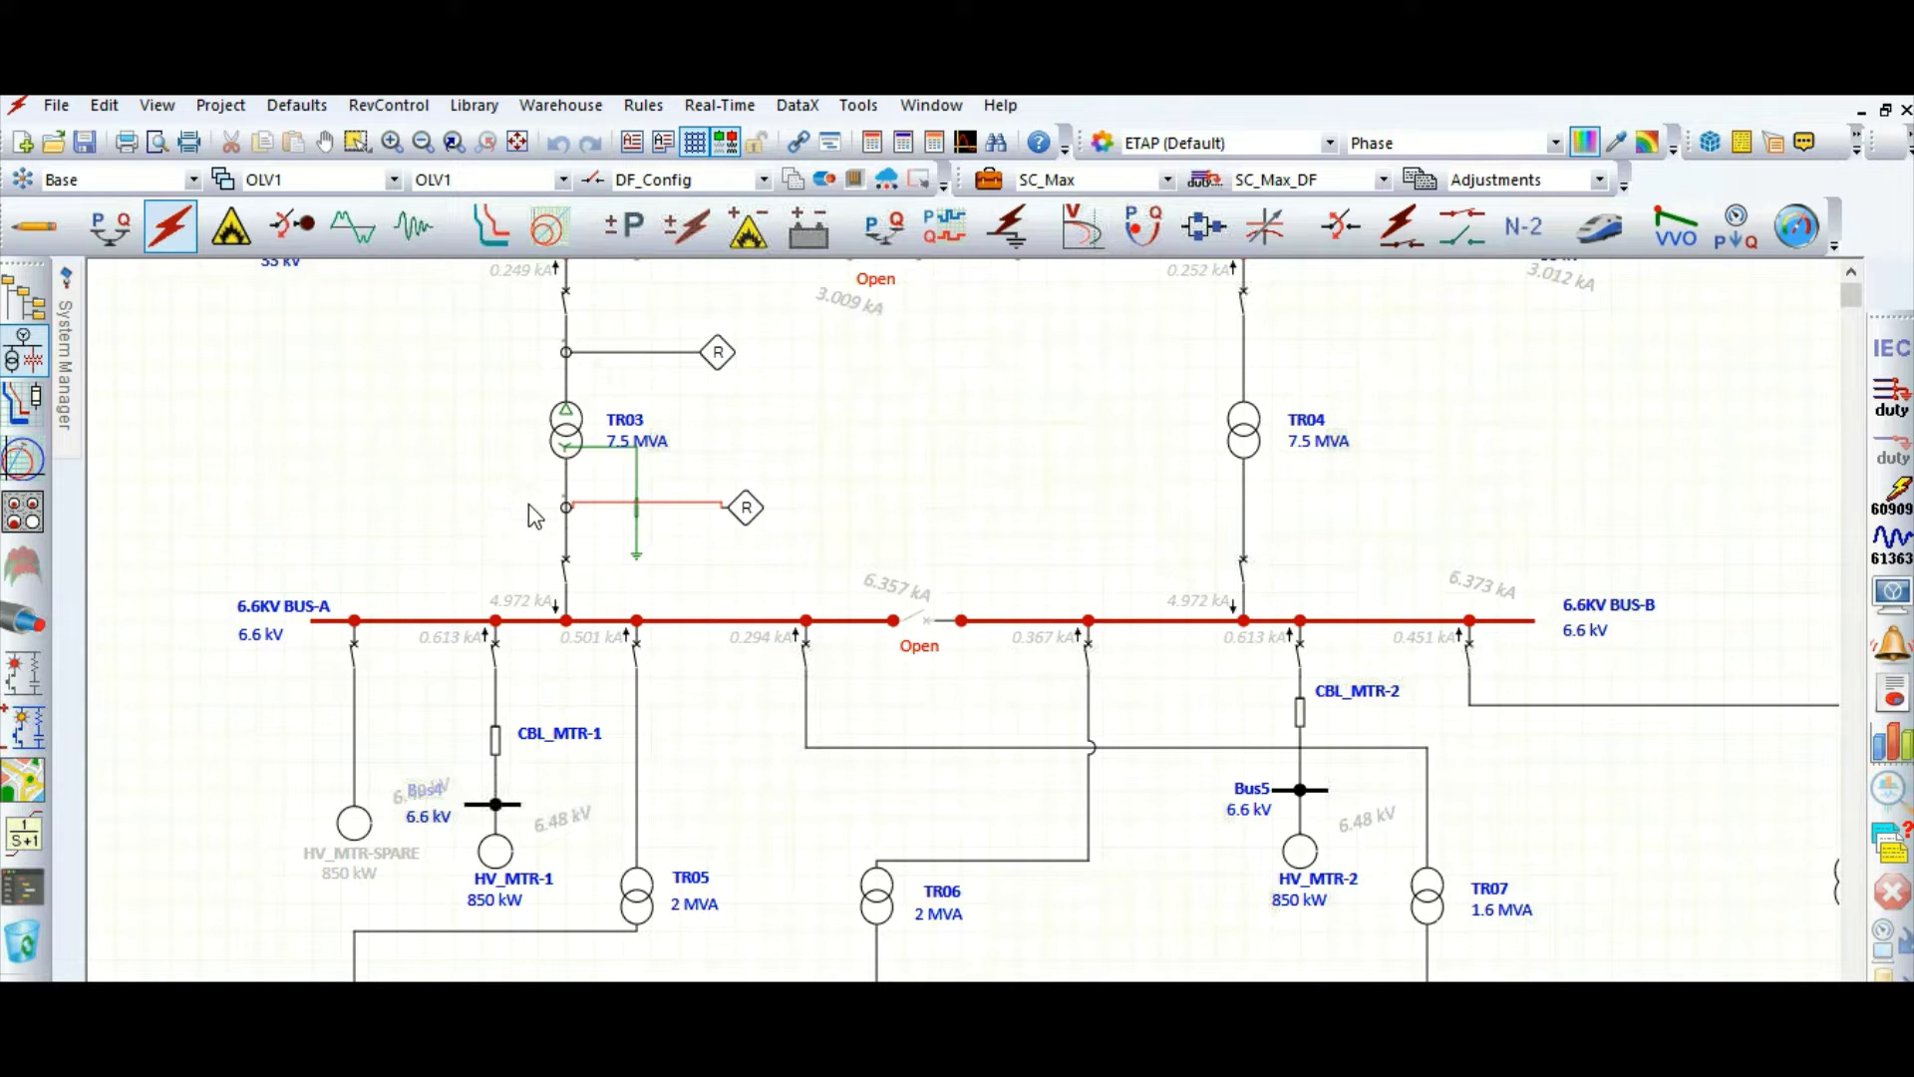
click(638, 516)
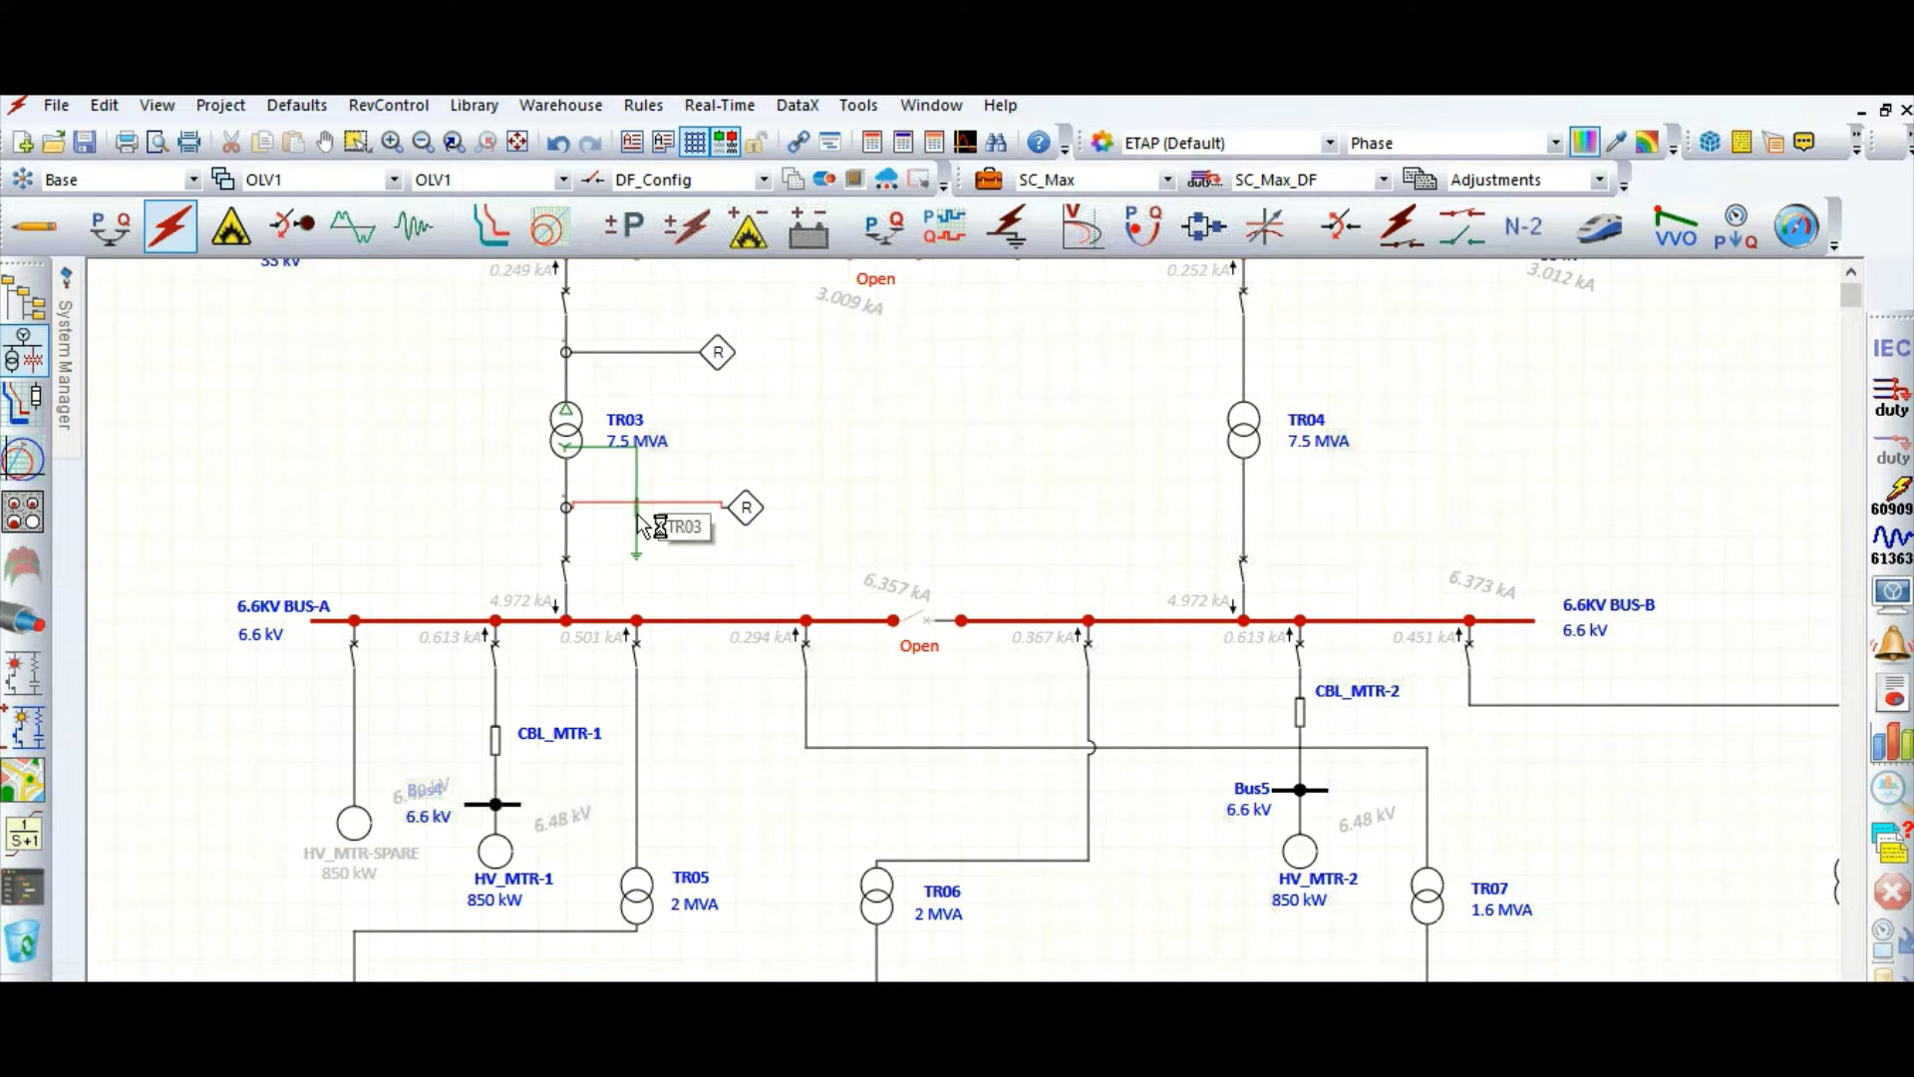
drag(637, 514, 490, 504)
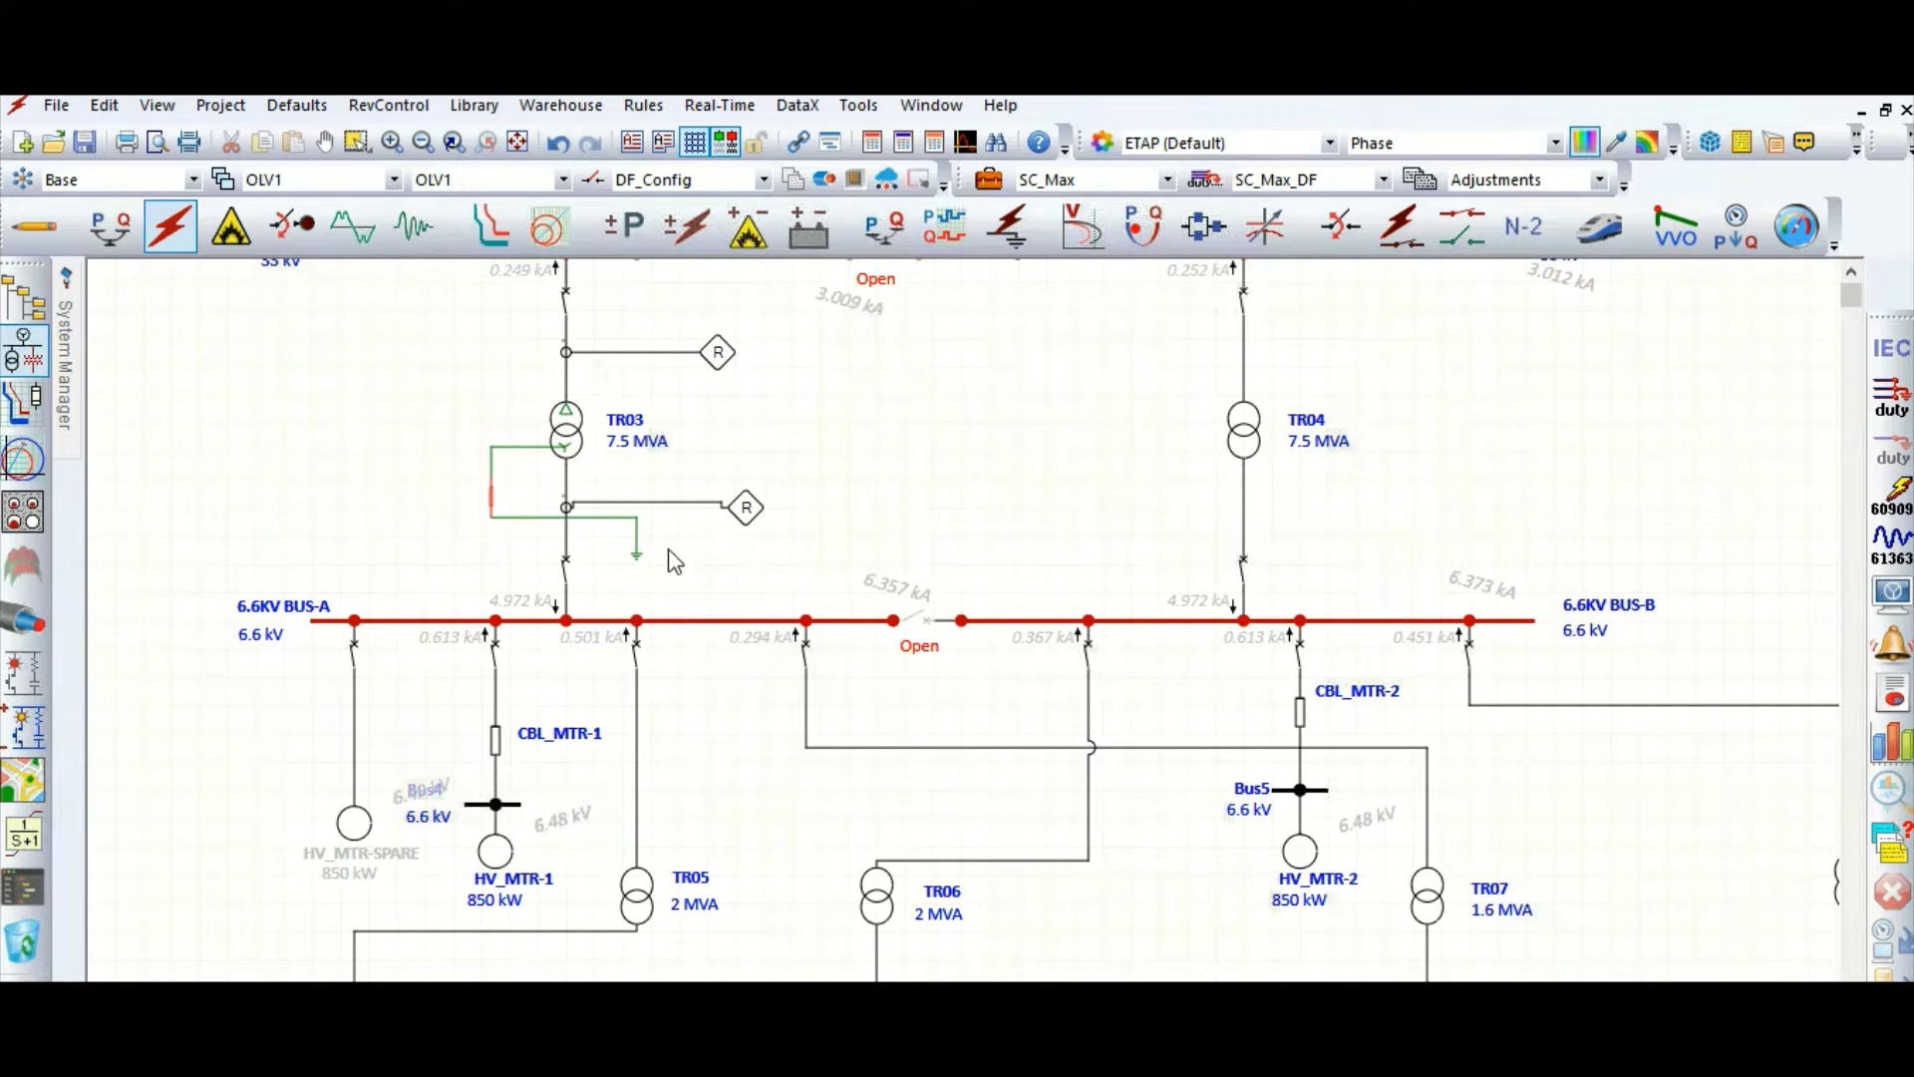
drag(635, 557, 451, 515)
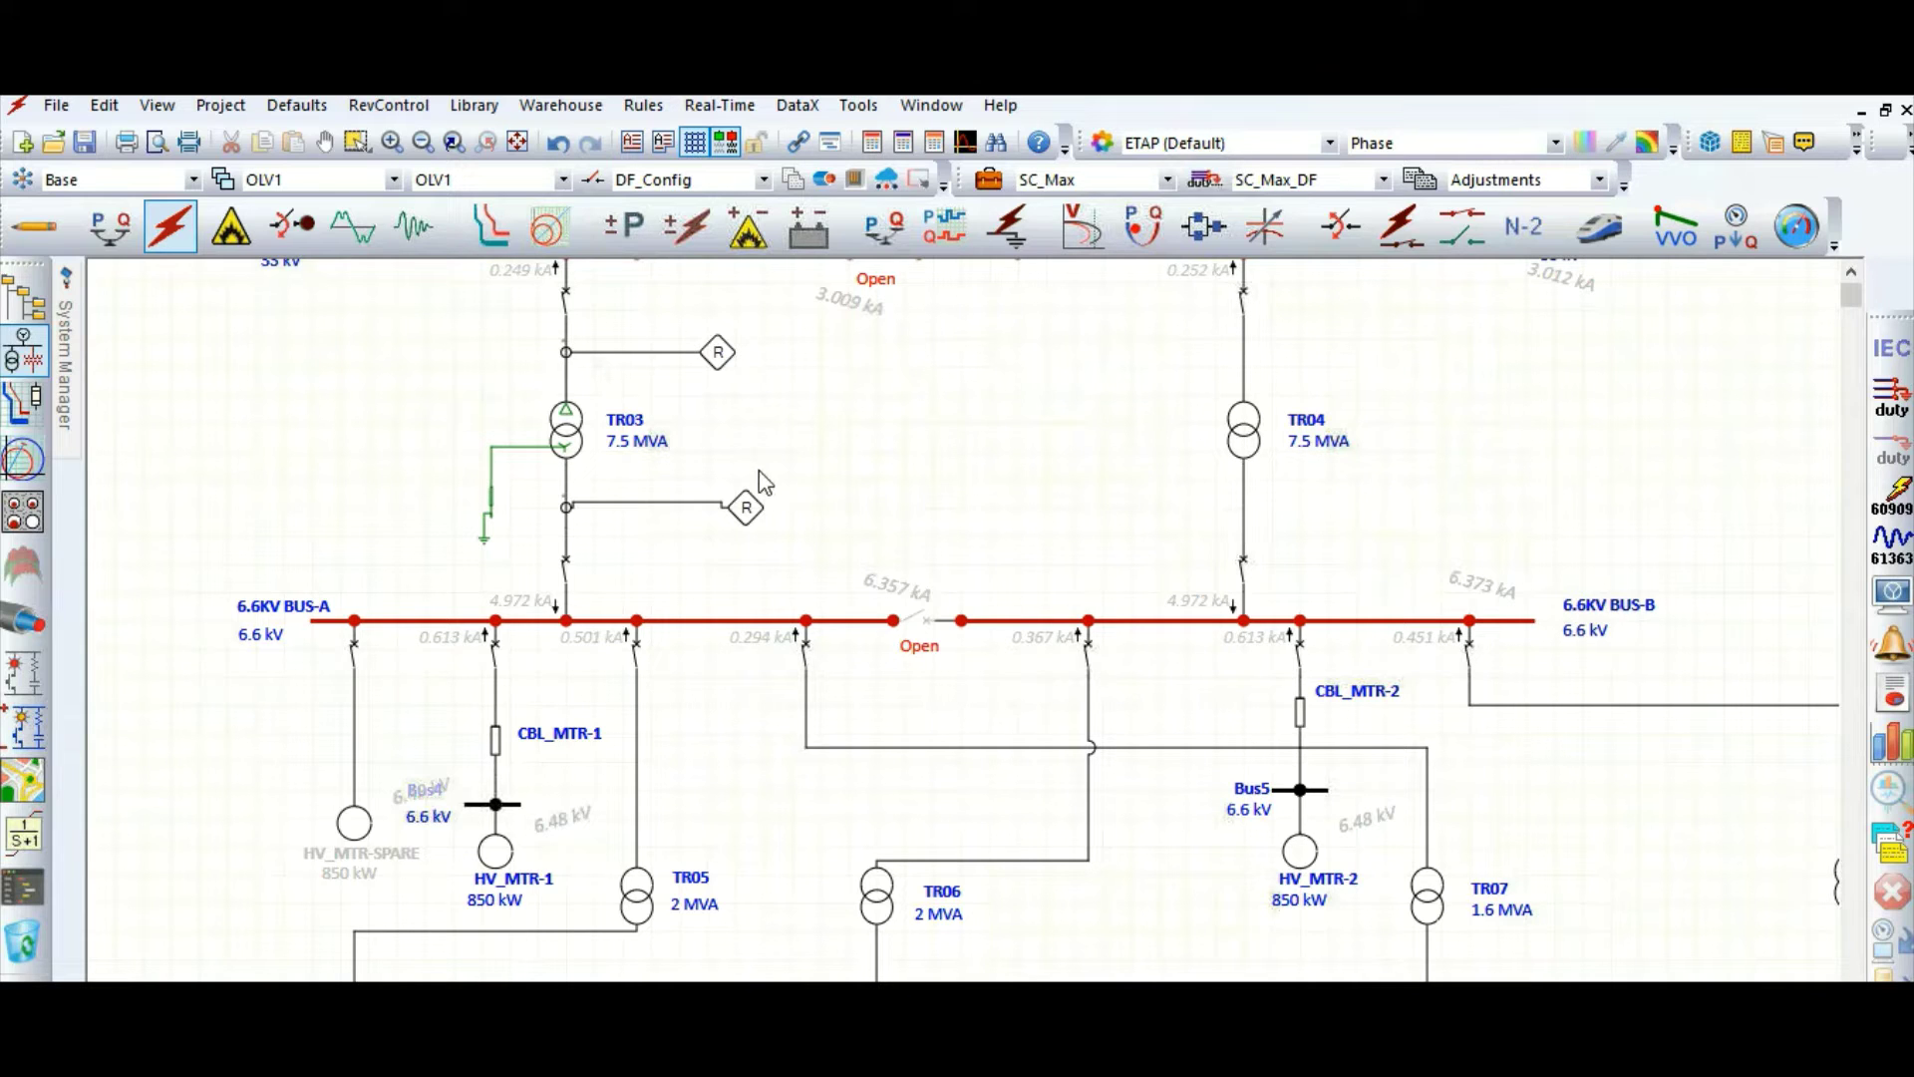
- Set transformer TR04's vector group angle to -30 and turn on its grounding element symbols
double_click(1246, 439)
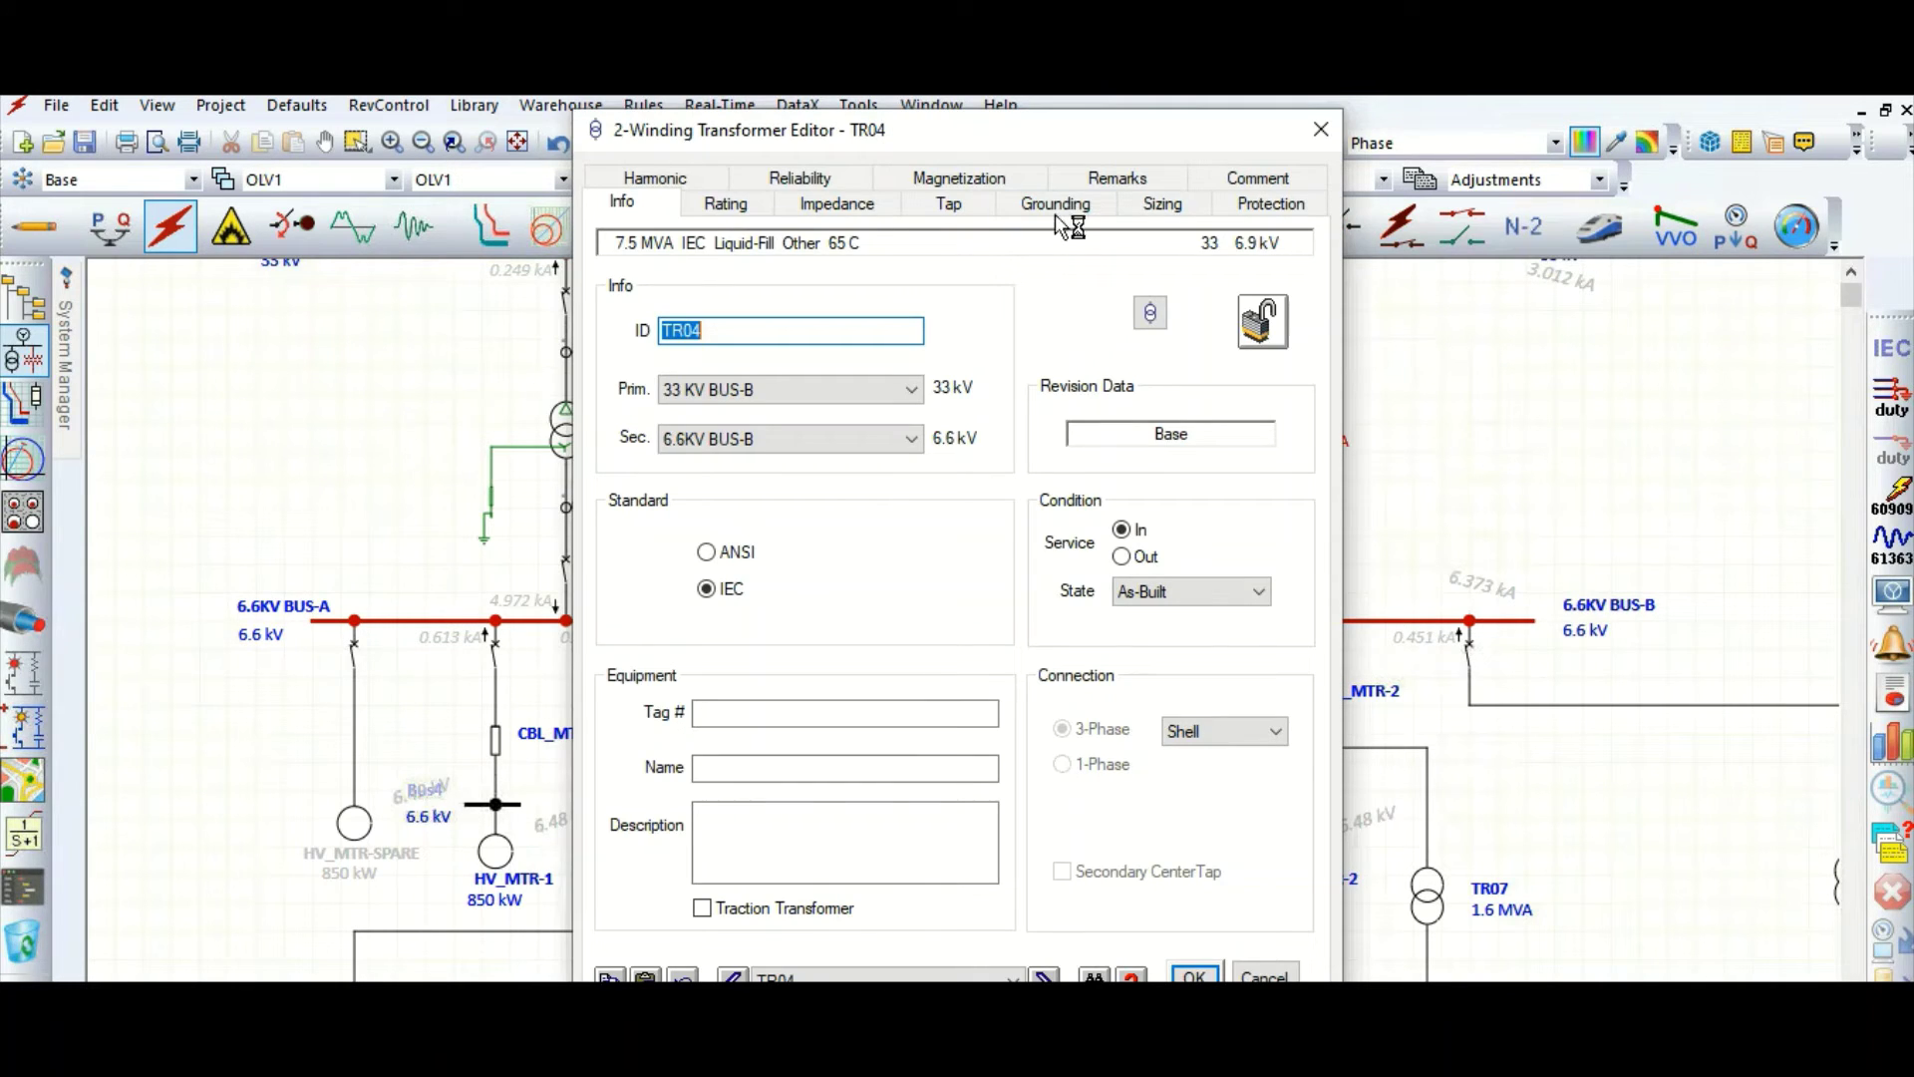
click(1058, 221)
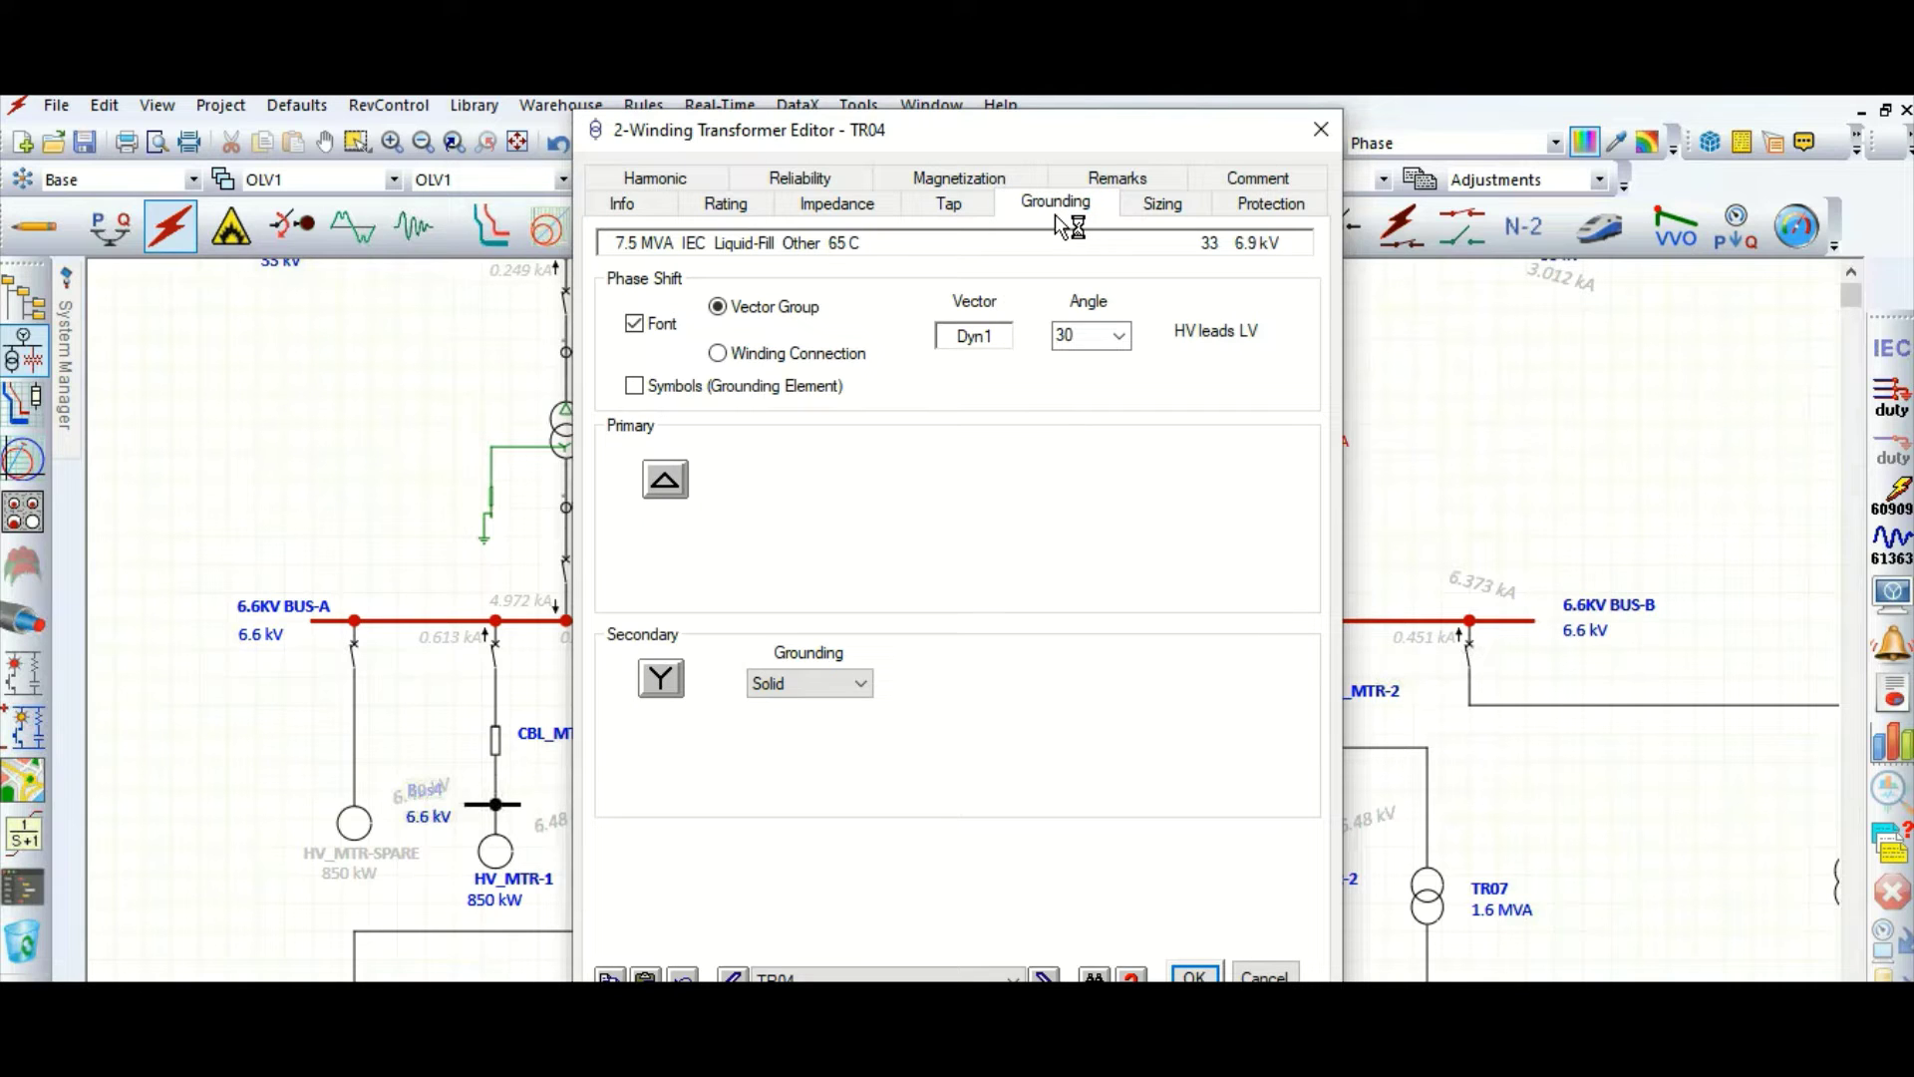
click(1119, 337)
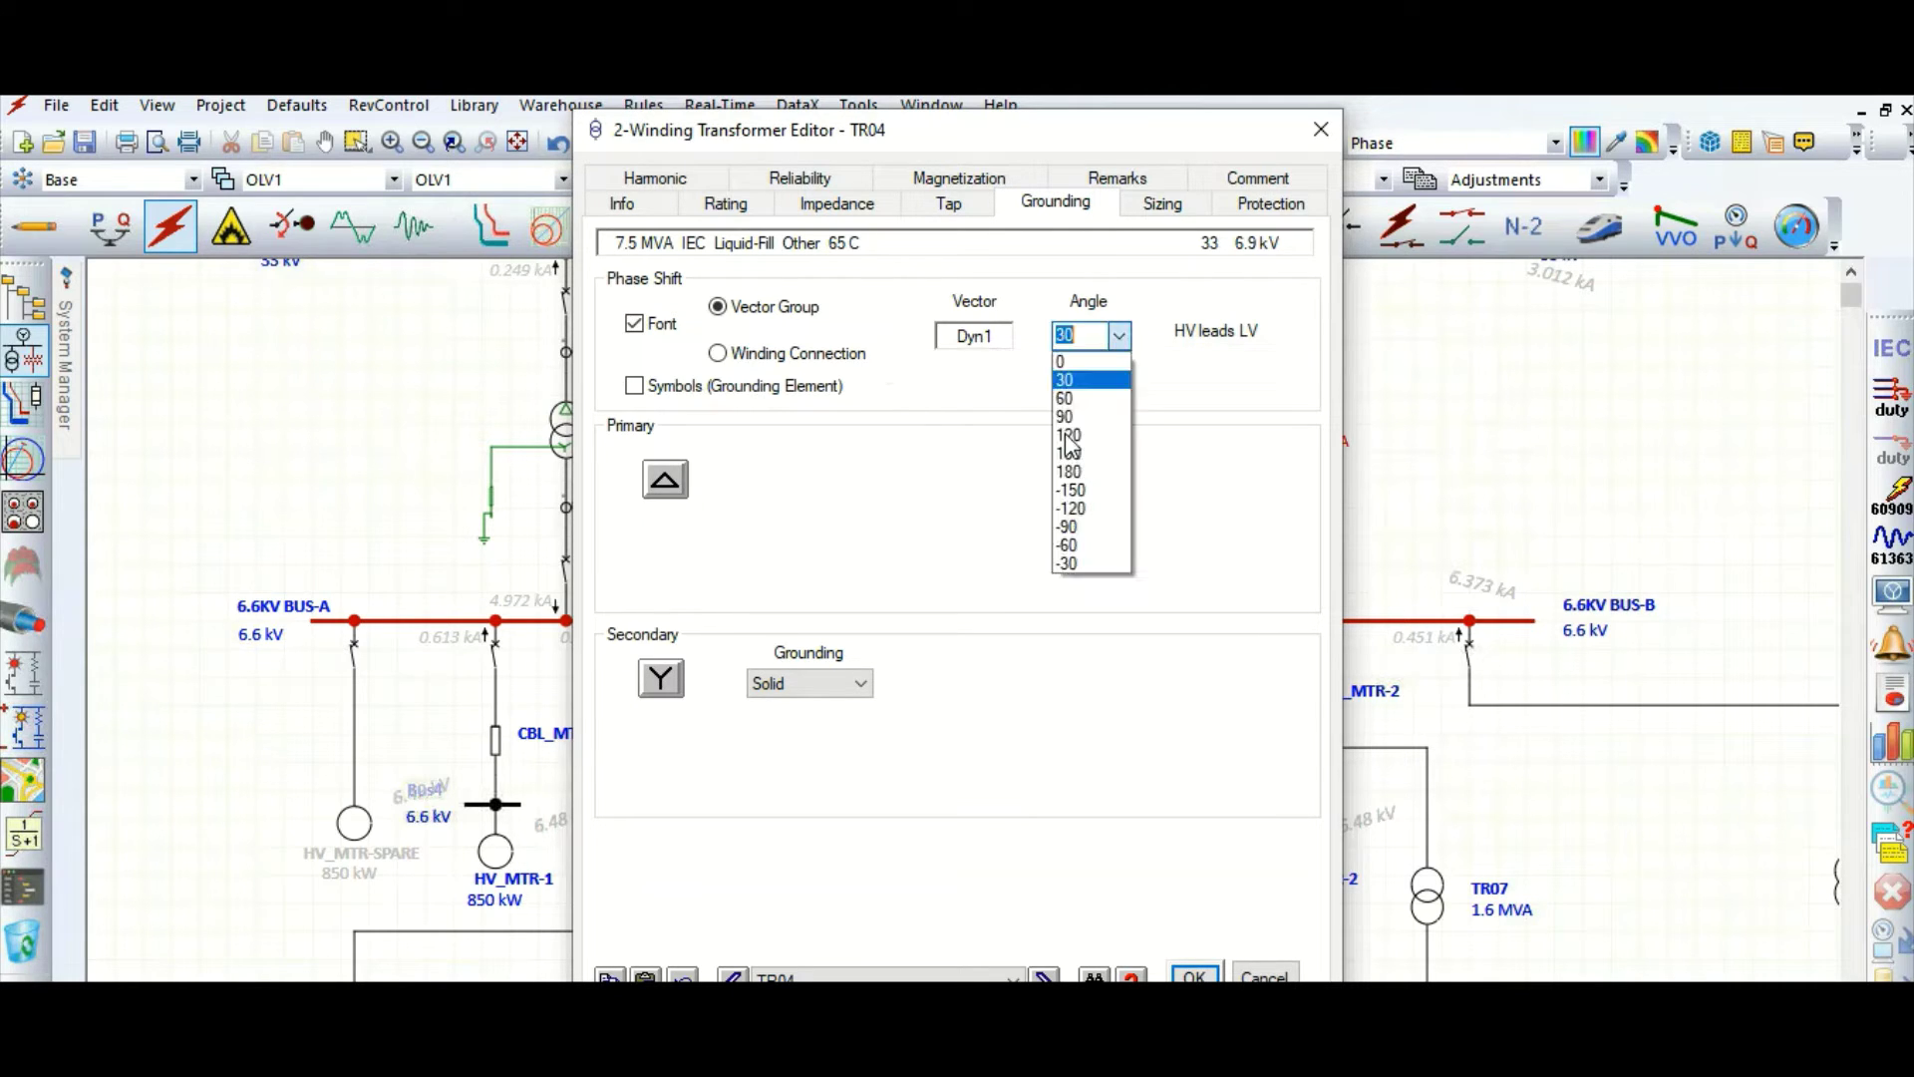
click(1080, 562)
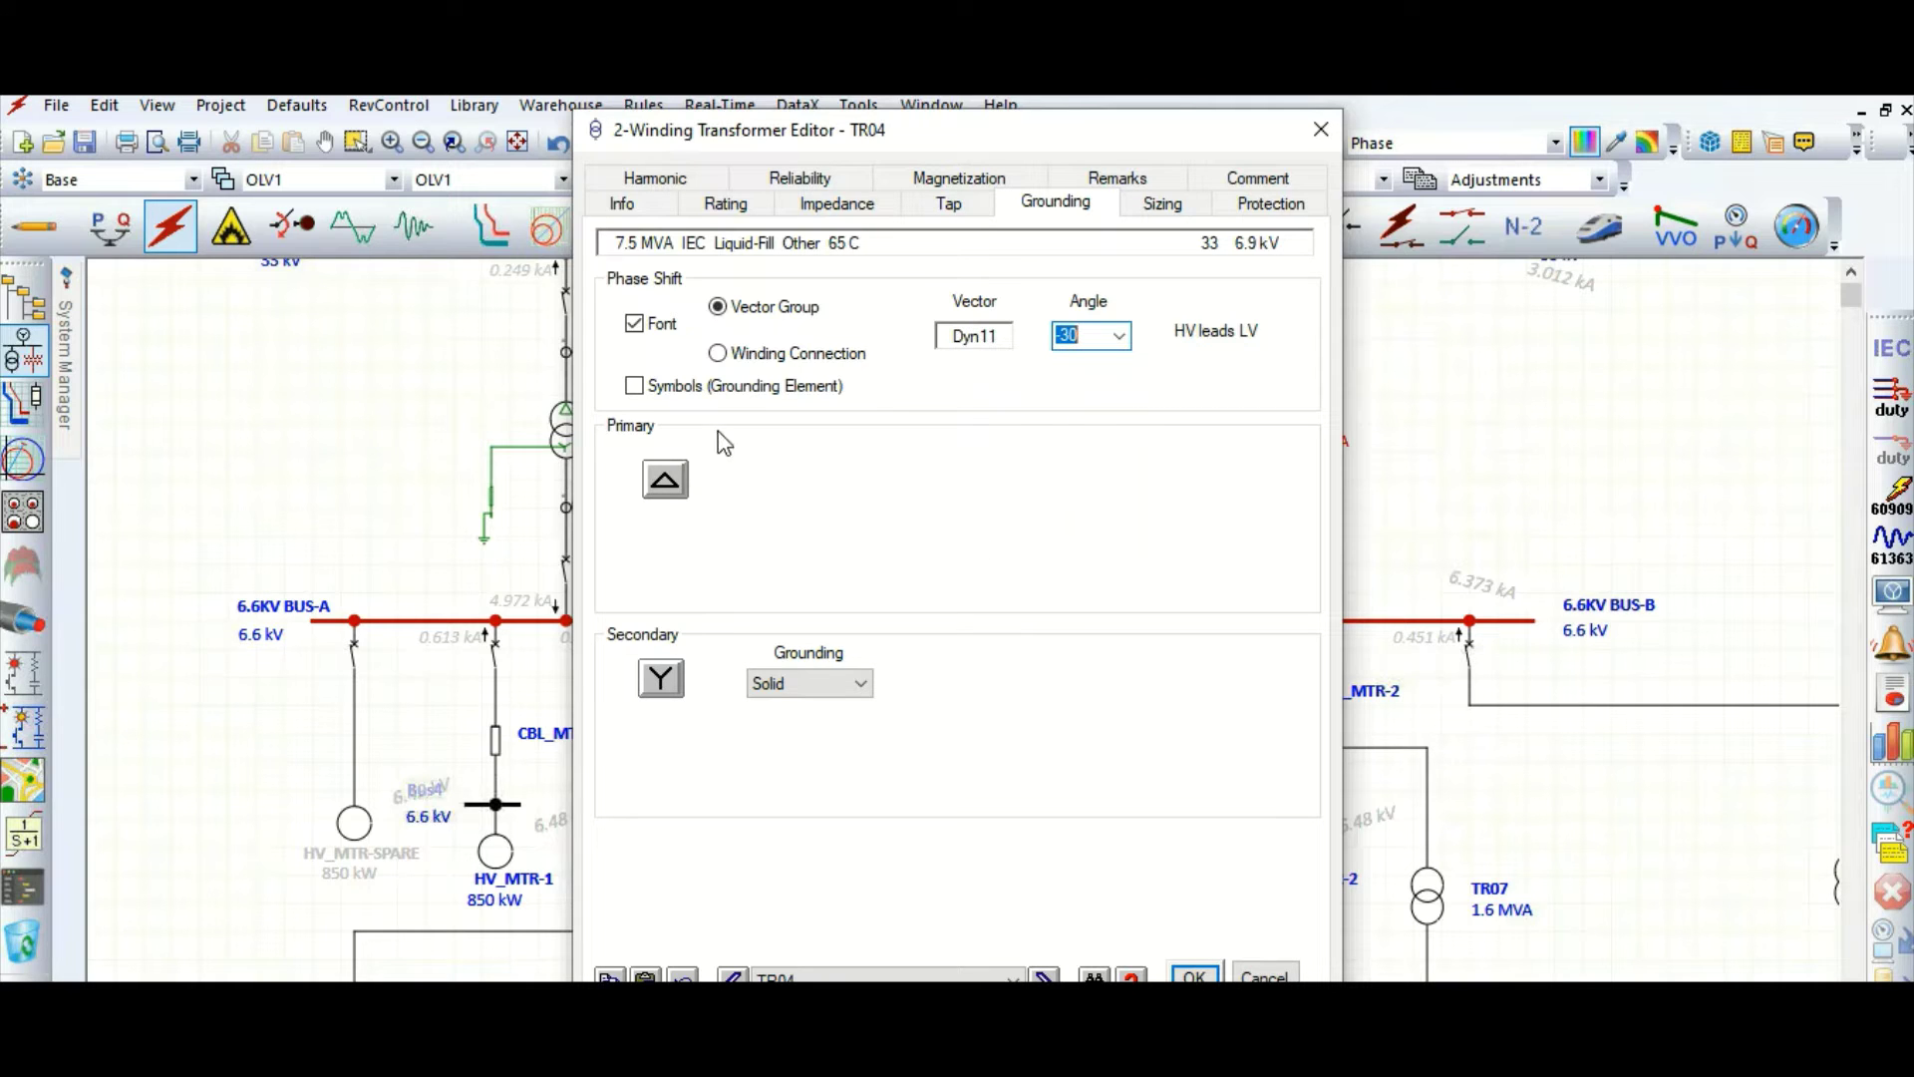
click(634, 386)
- Ground TR04's secondary winding through a resistor with I1 set to 300 and accept the transformer settings
click(830, 690)
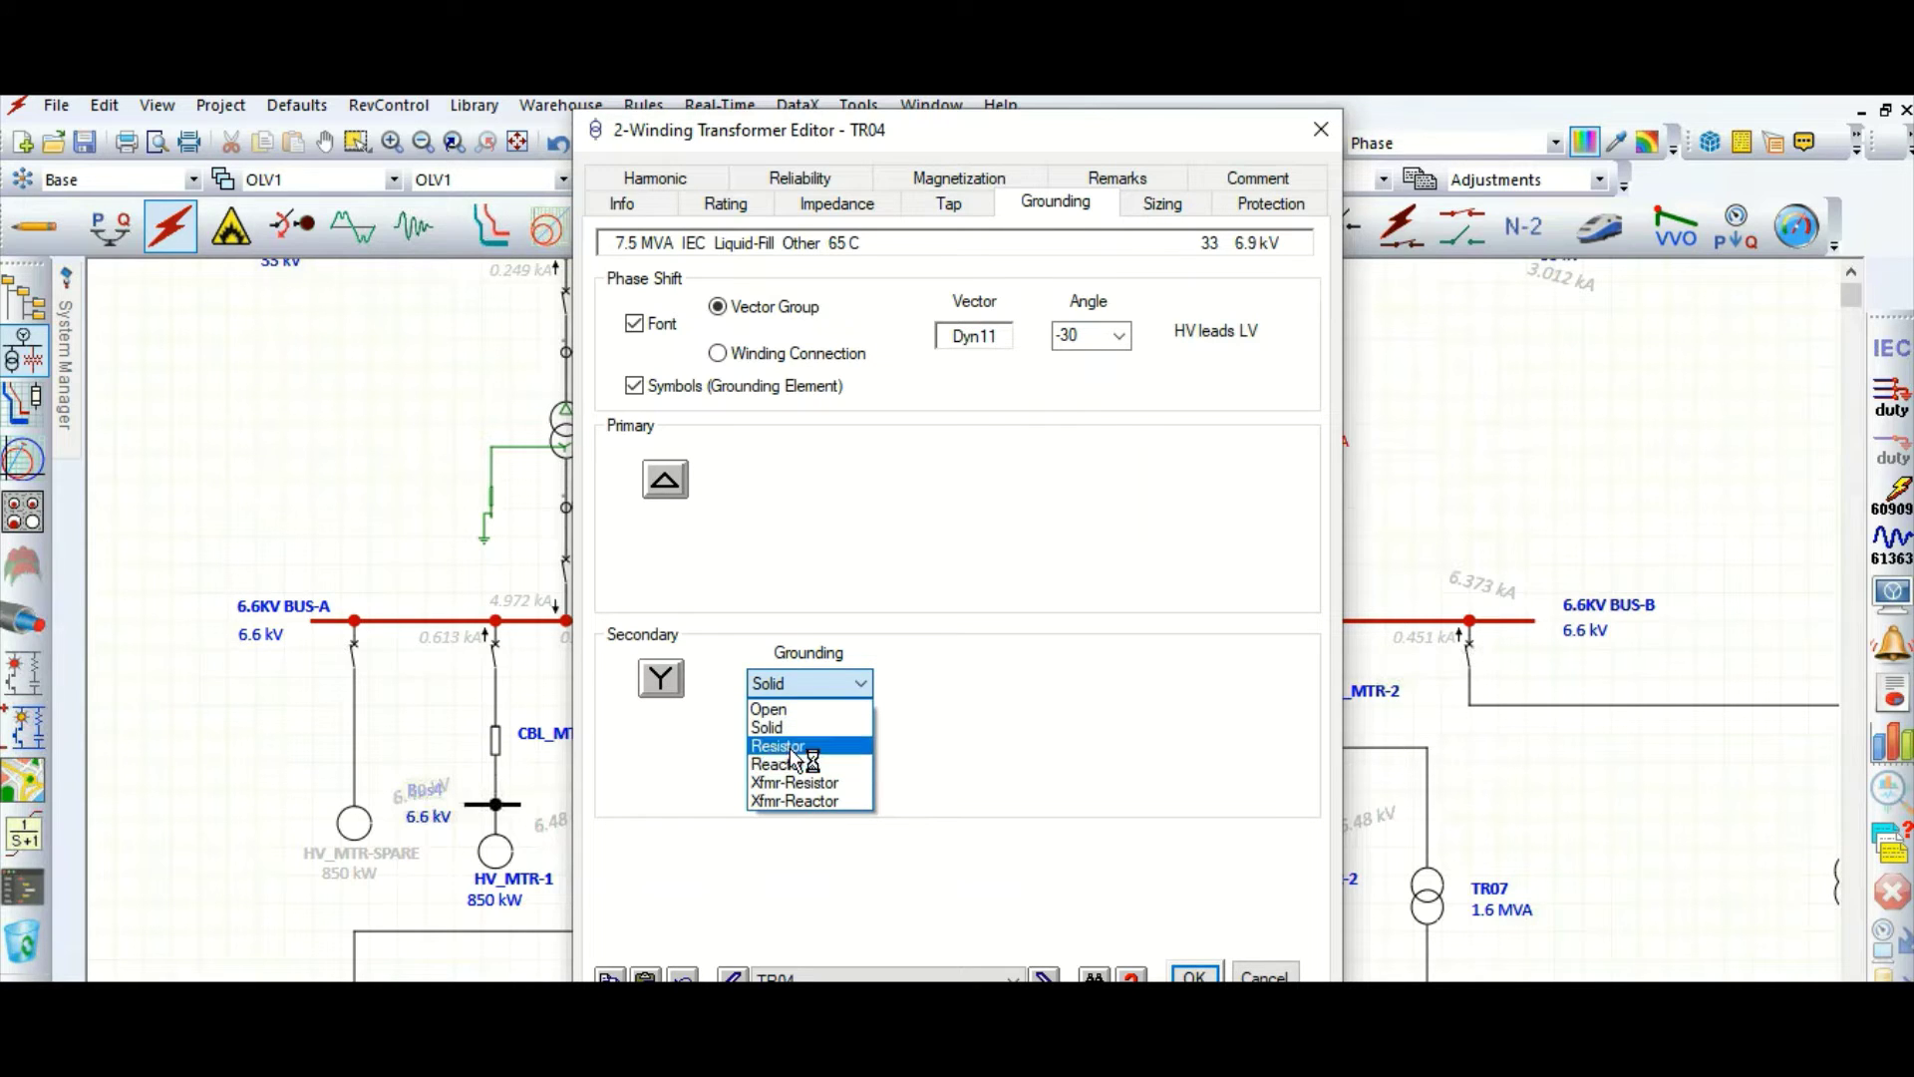
click(804, 746)
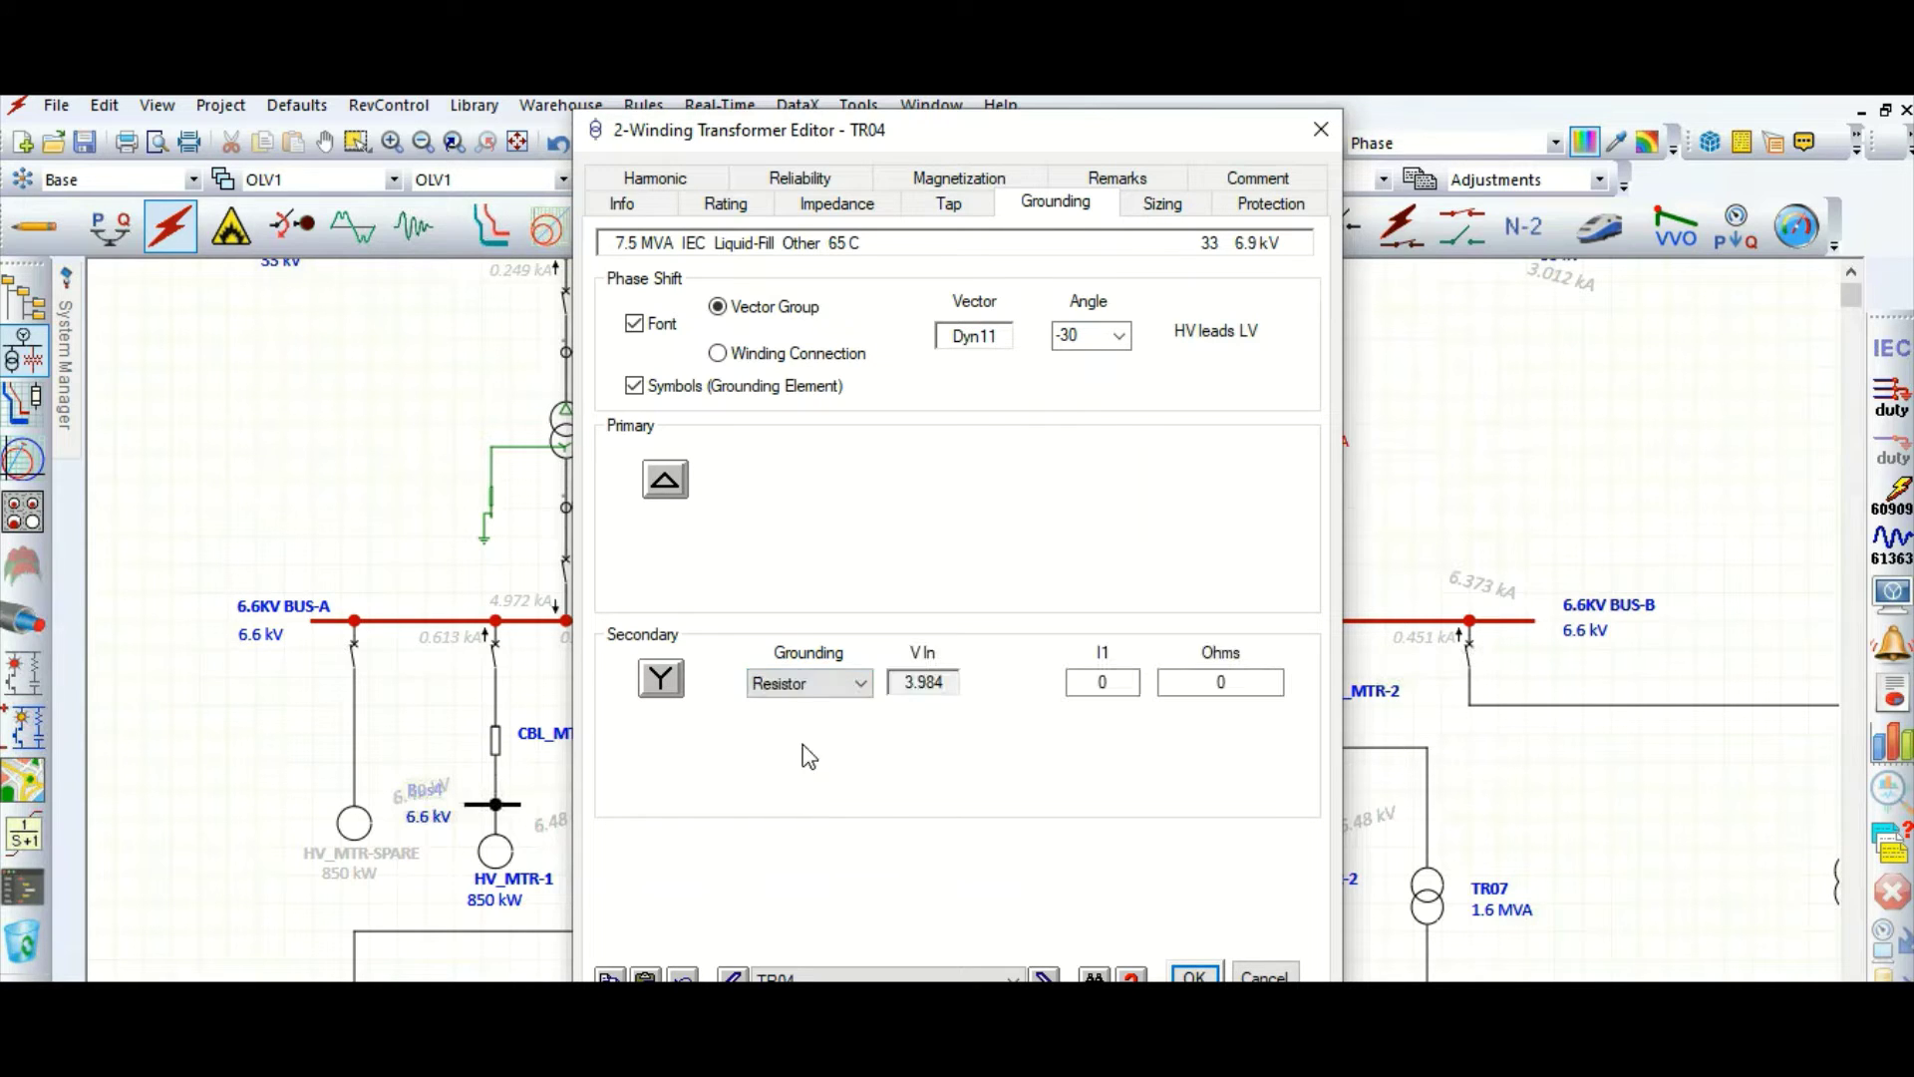
click(1109, 686)
text(300)
click(1194, 976)
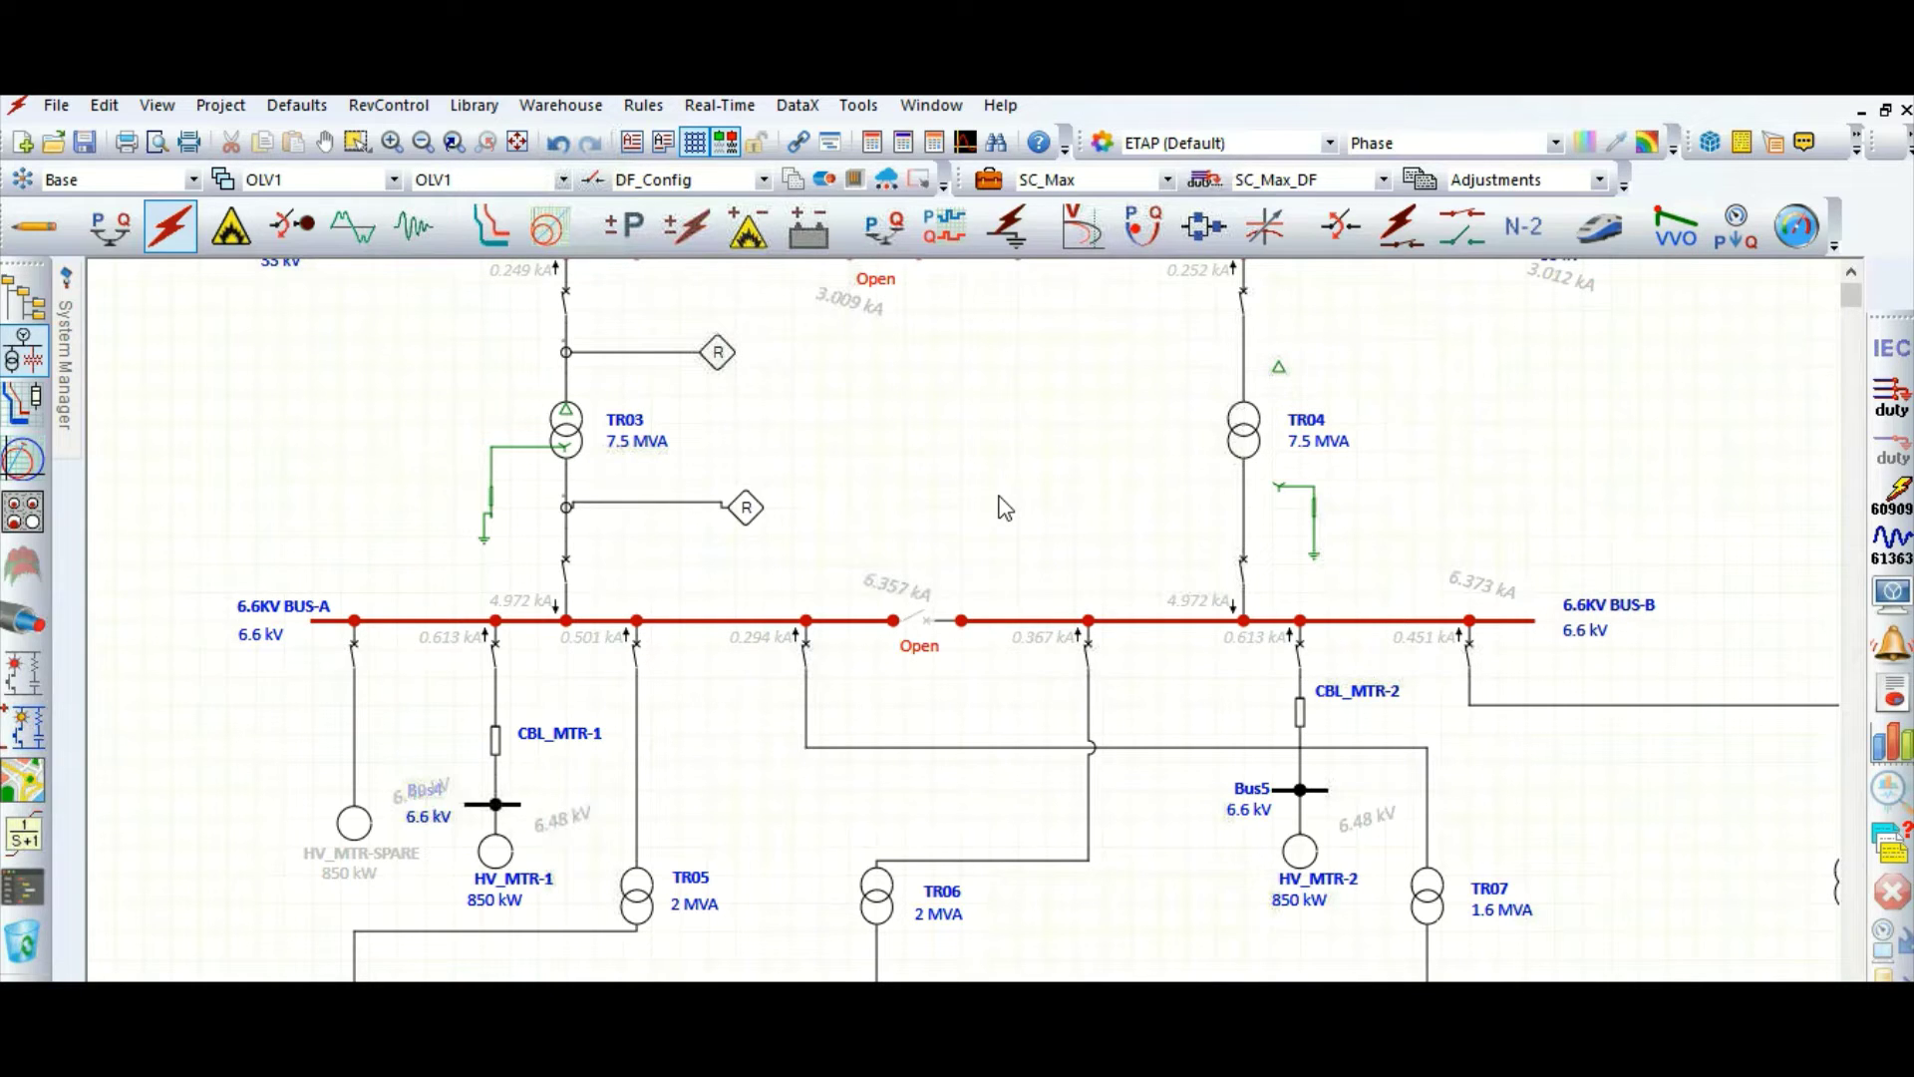
- Run the IEC 60909 short-circuit calculation and set the displayed fault type to L-G on the one-line diagram
click(1903, 506)
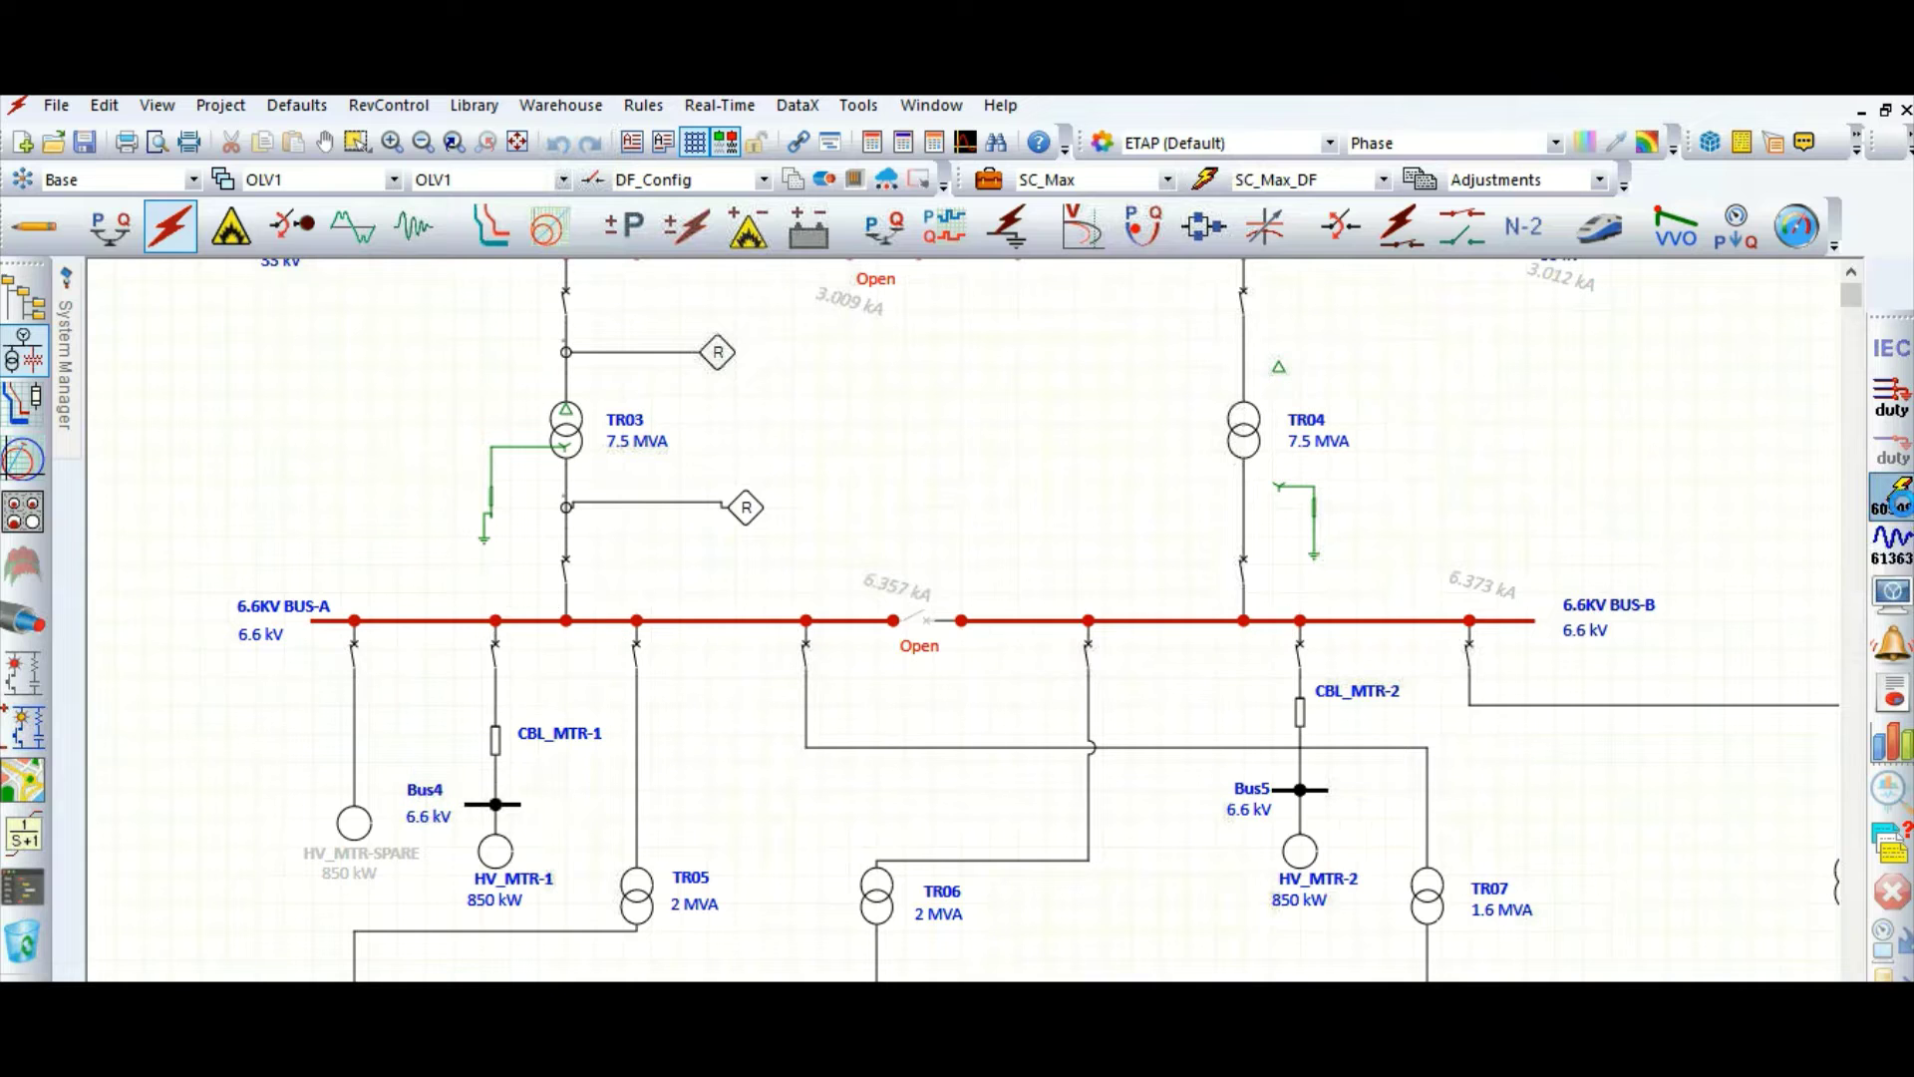
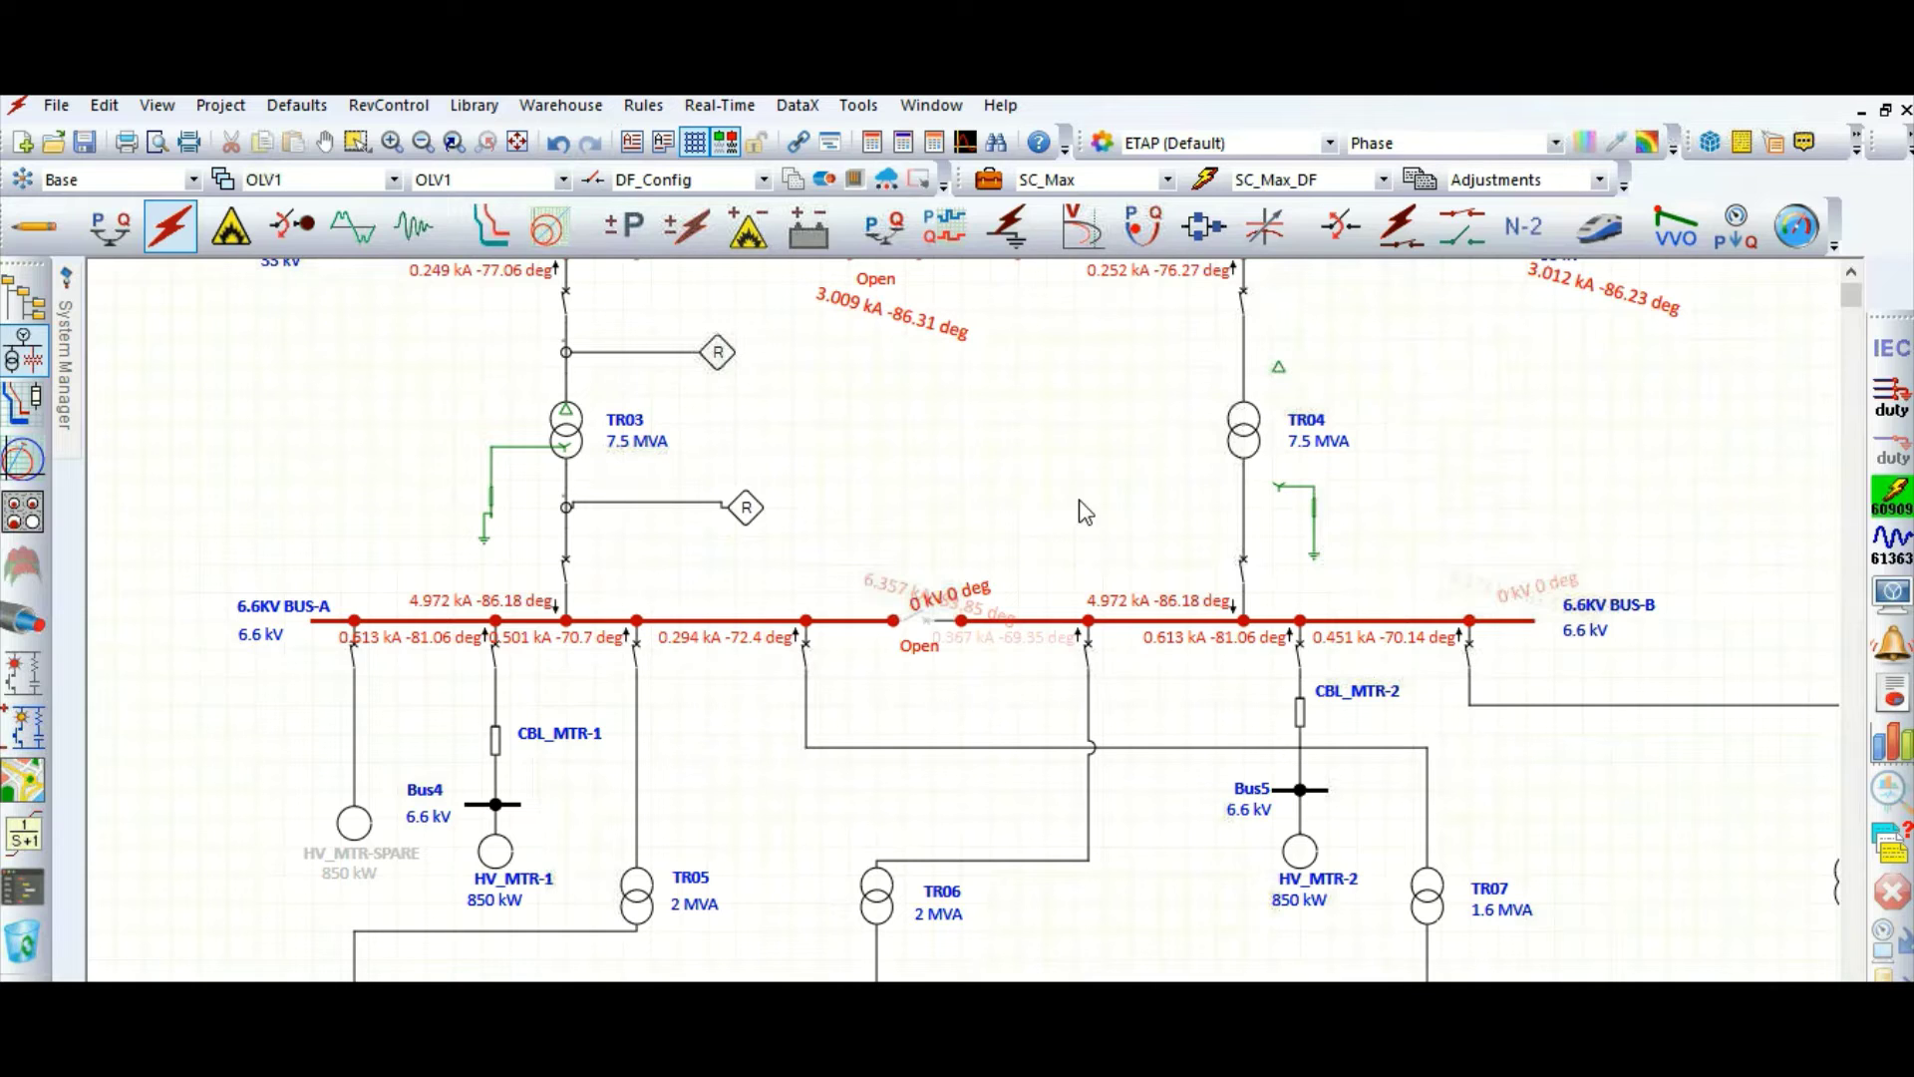
click(1904, 596)
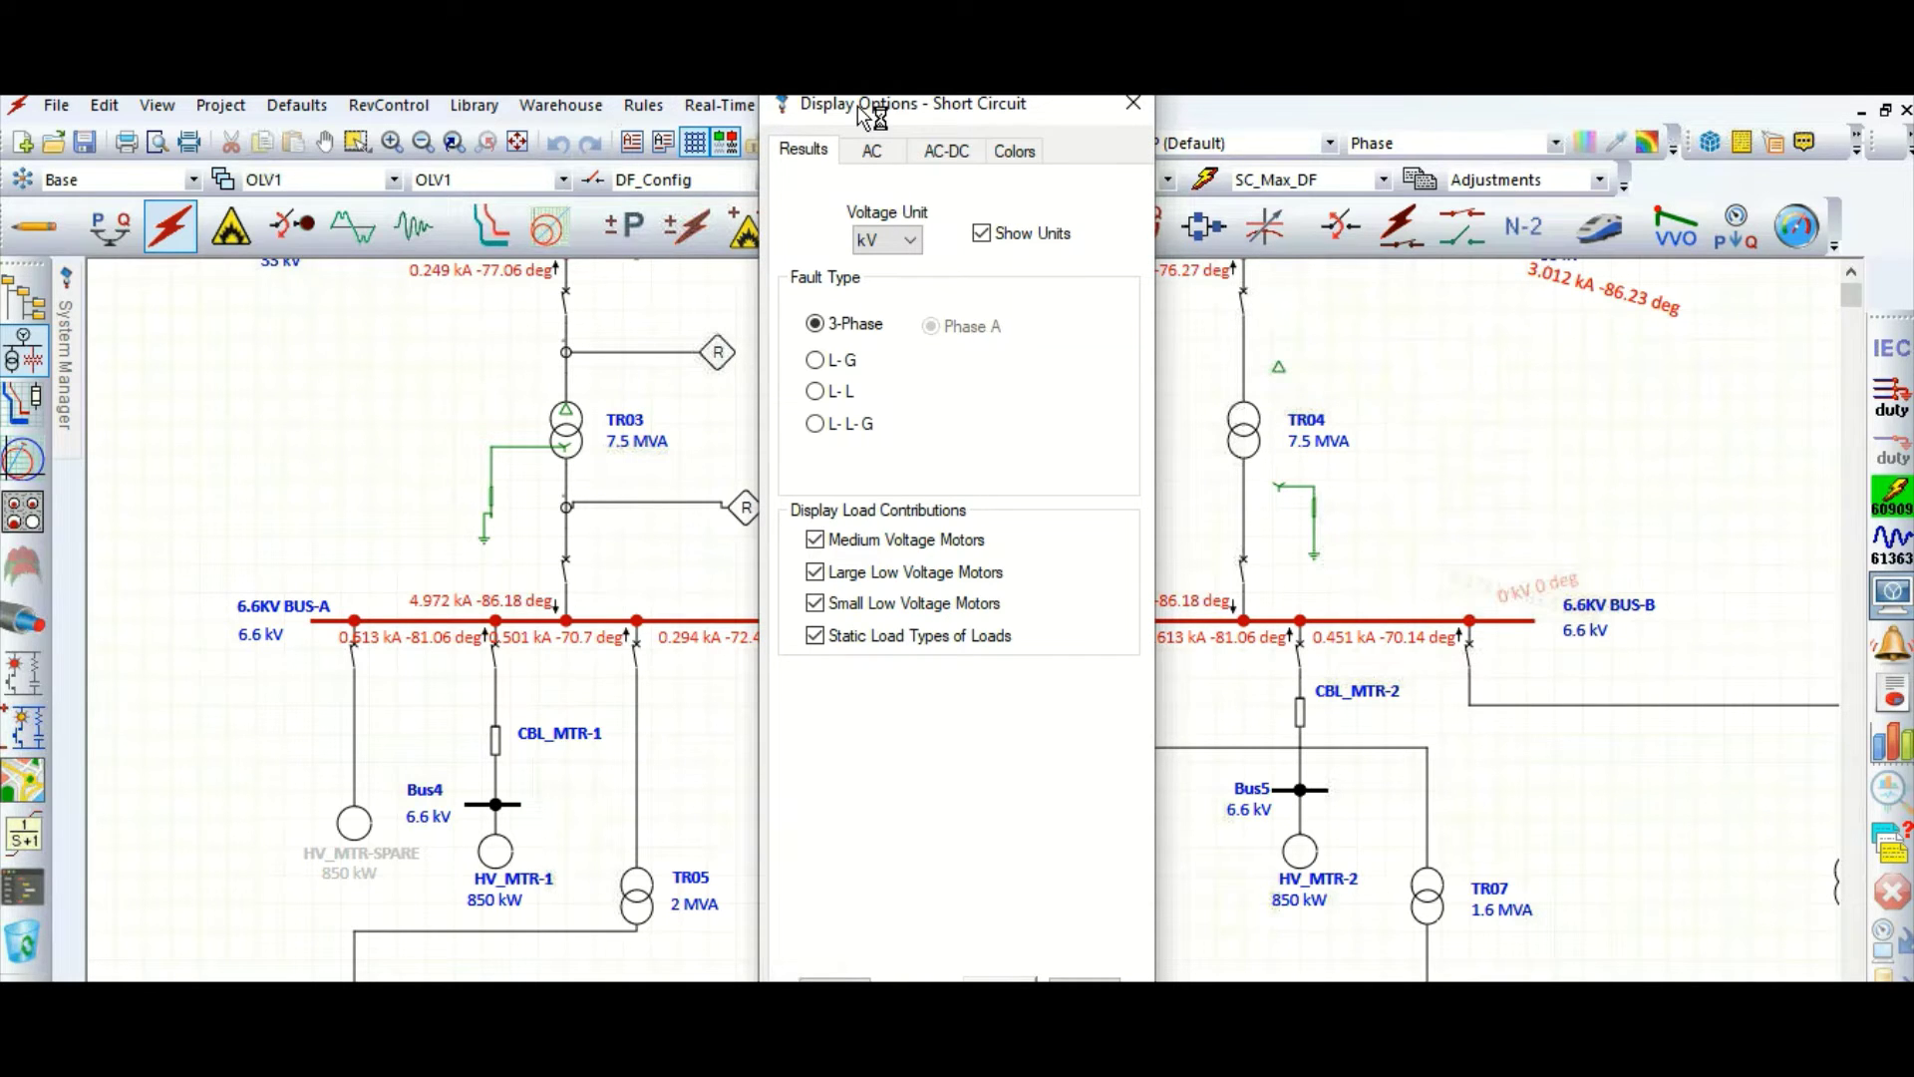
drag(862, 113, 1411, 130)
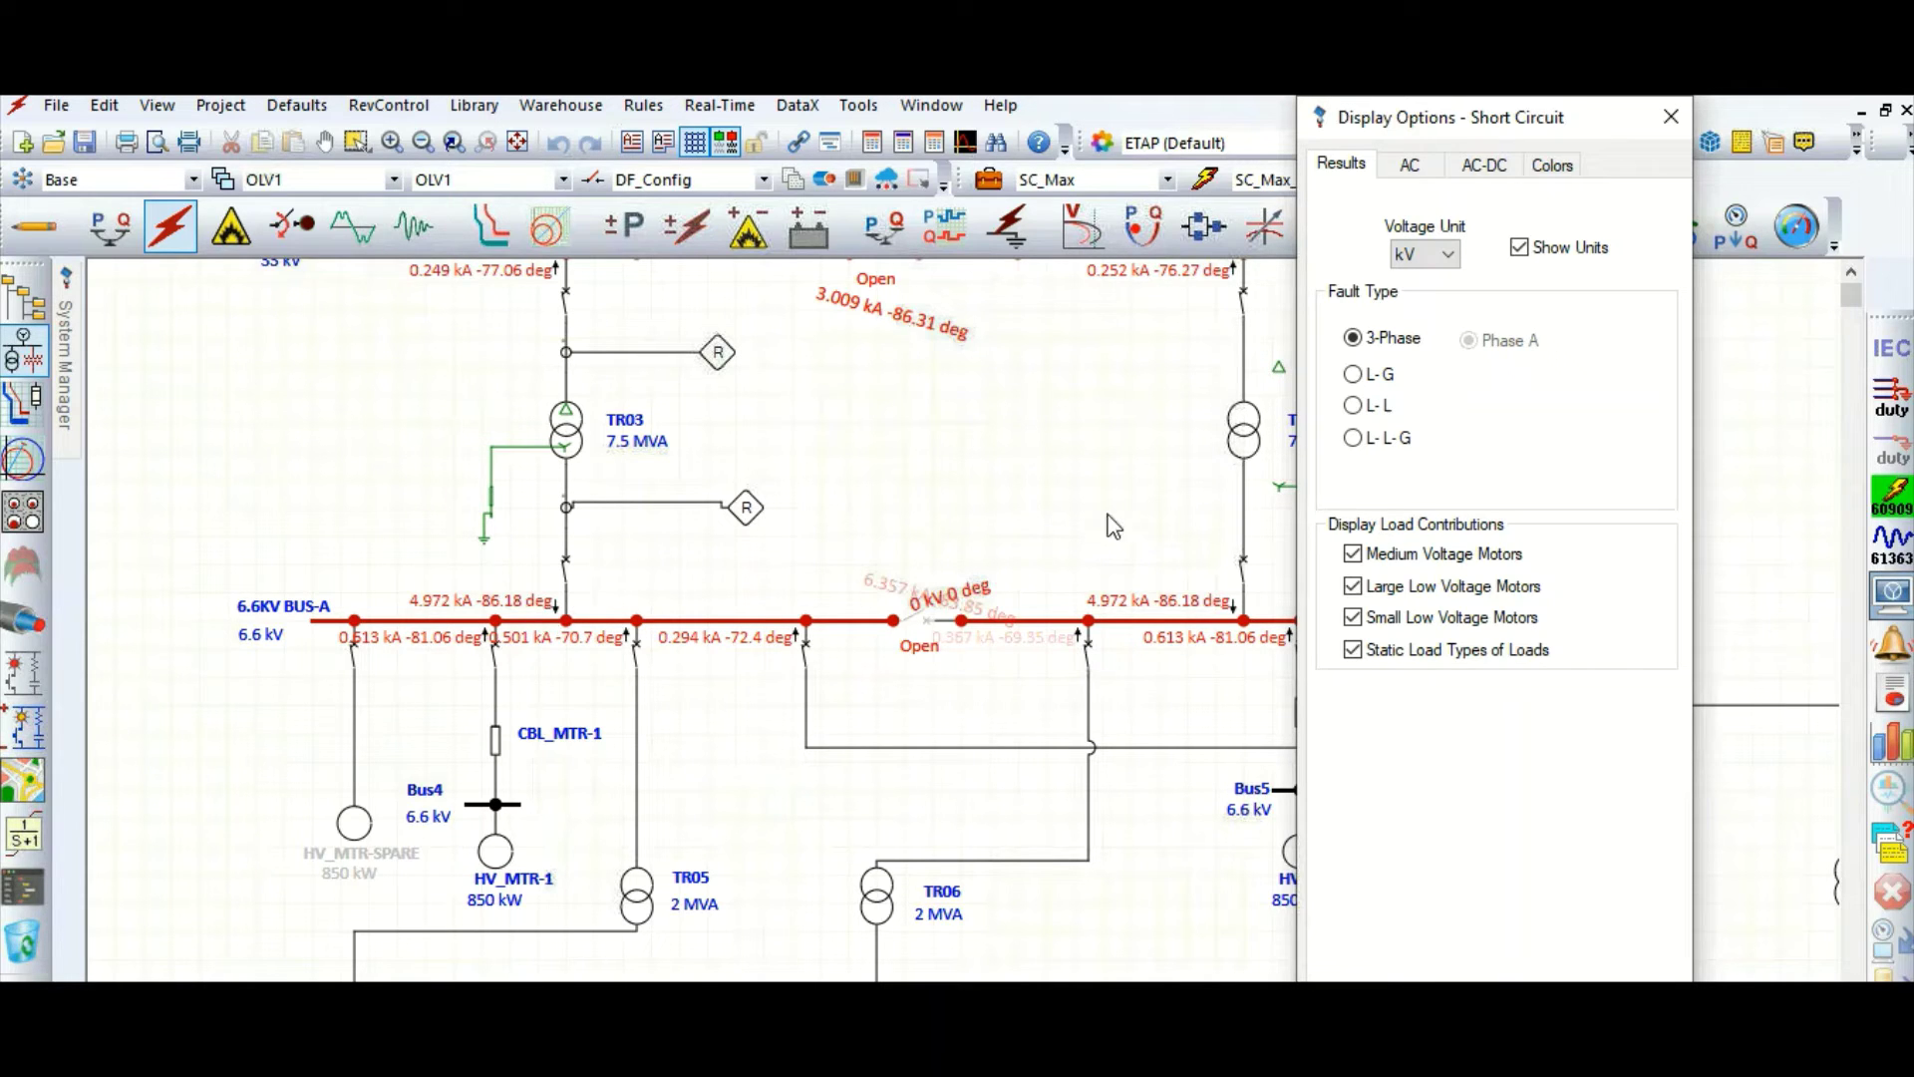
click(1354, 376)
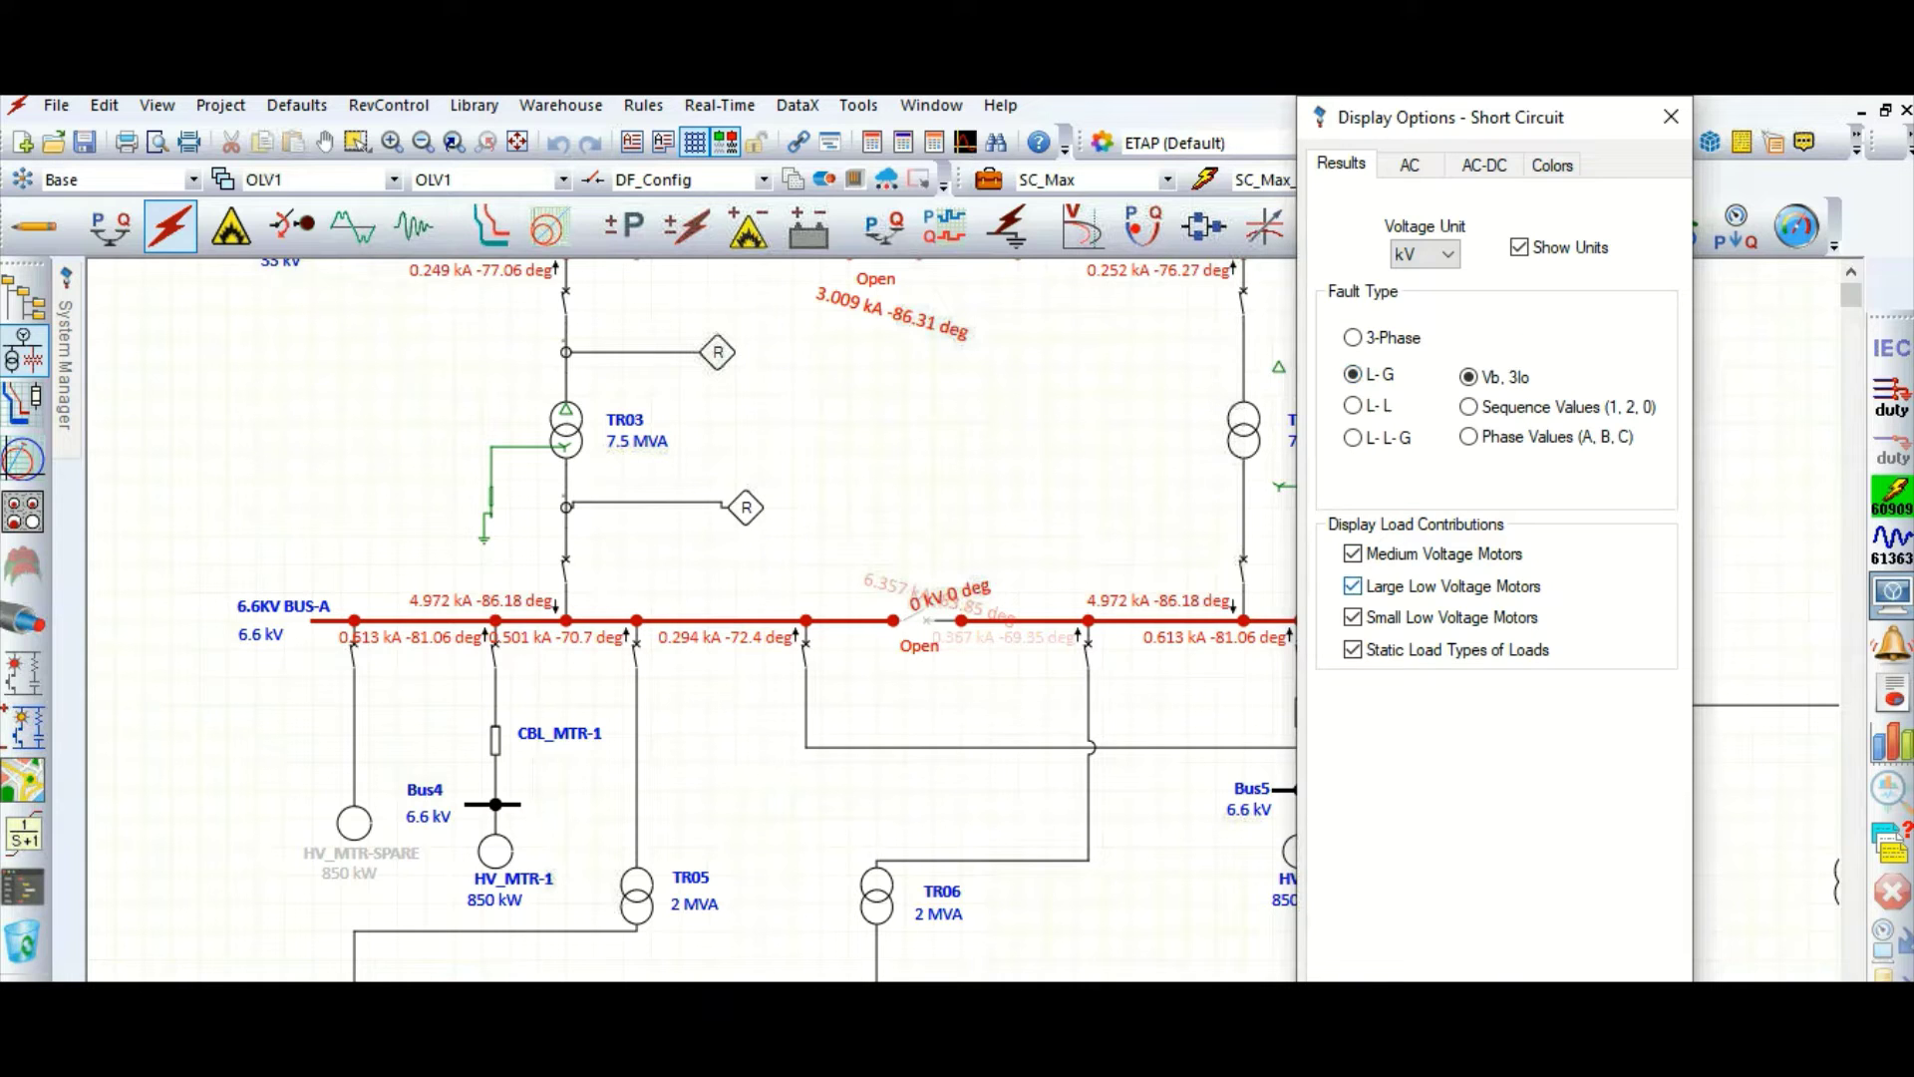
key(Return)
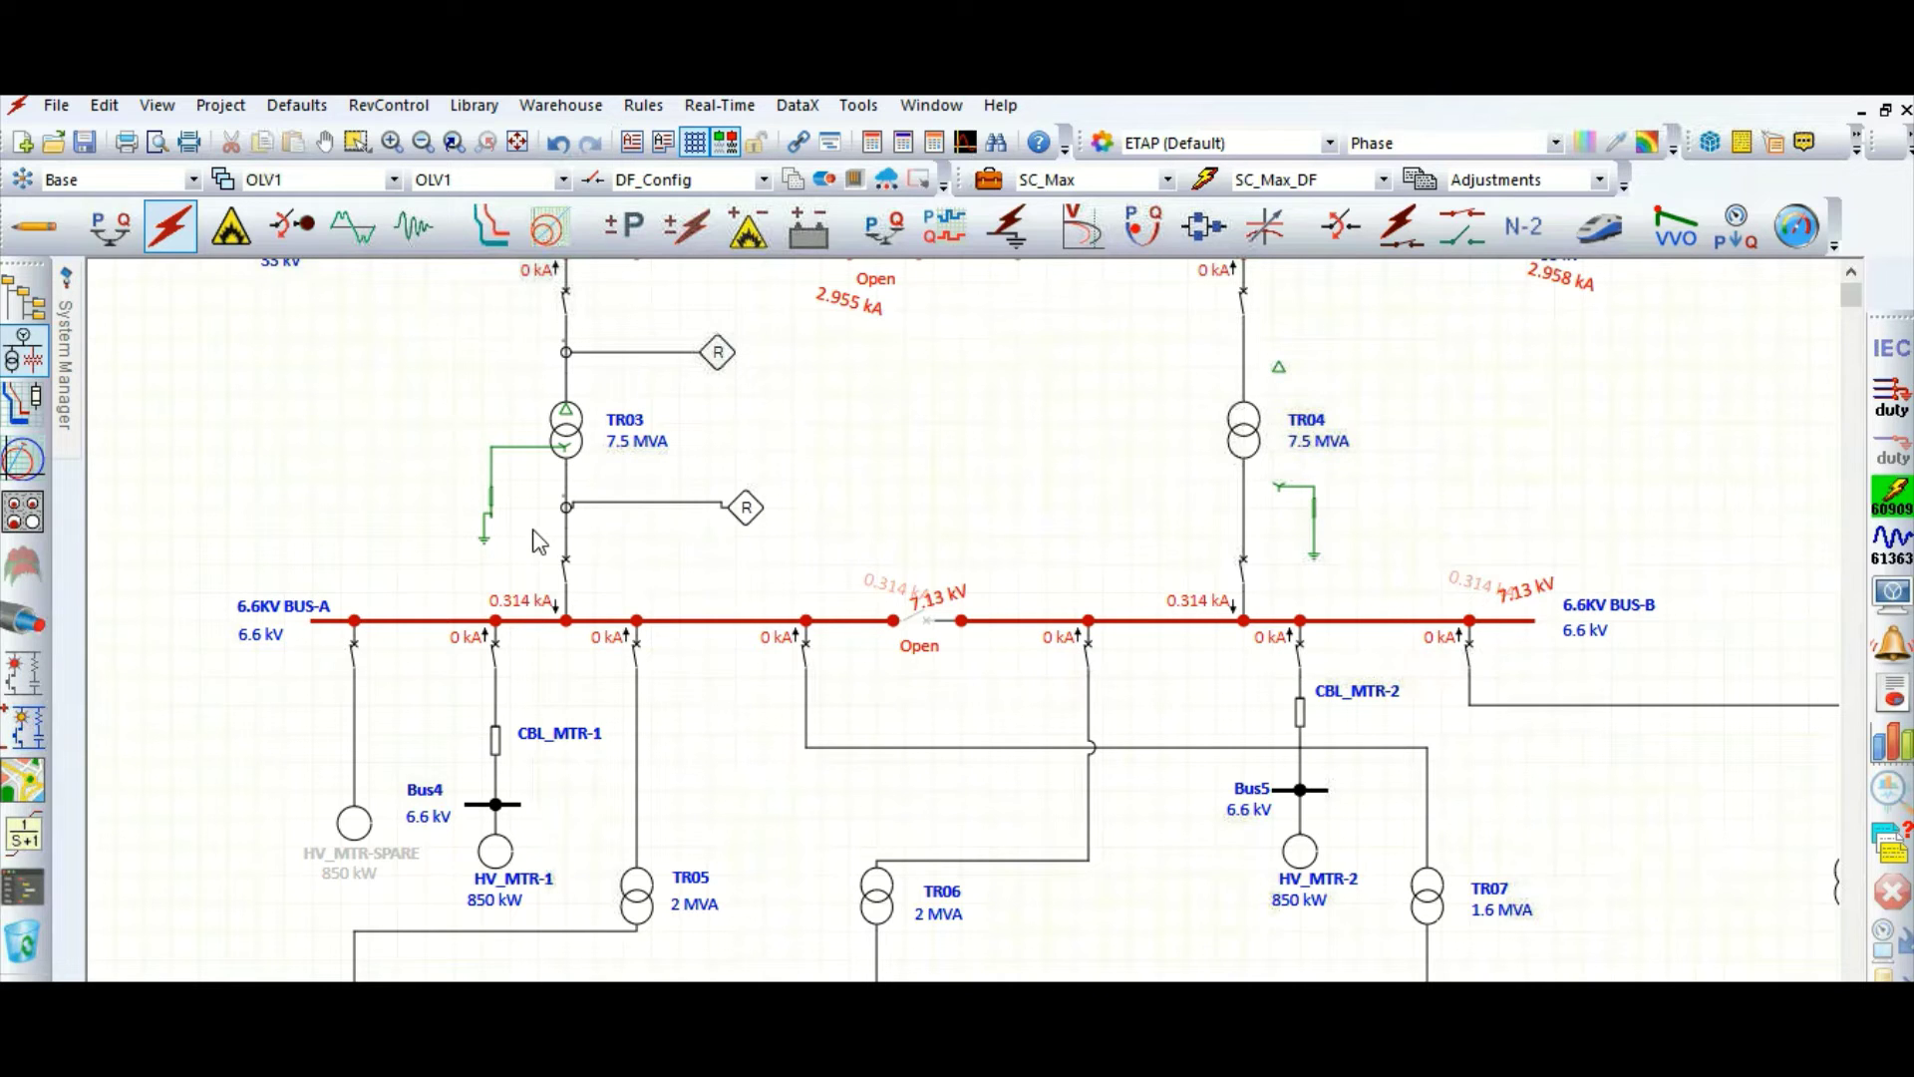
- Review the L-G results around 6.6KV BUS-A and the calculation standard settings of the SC_Max study case
scroll(505, 518, up, 1)
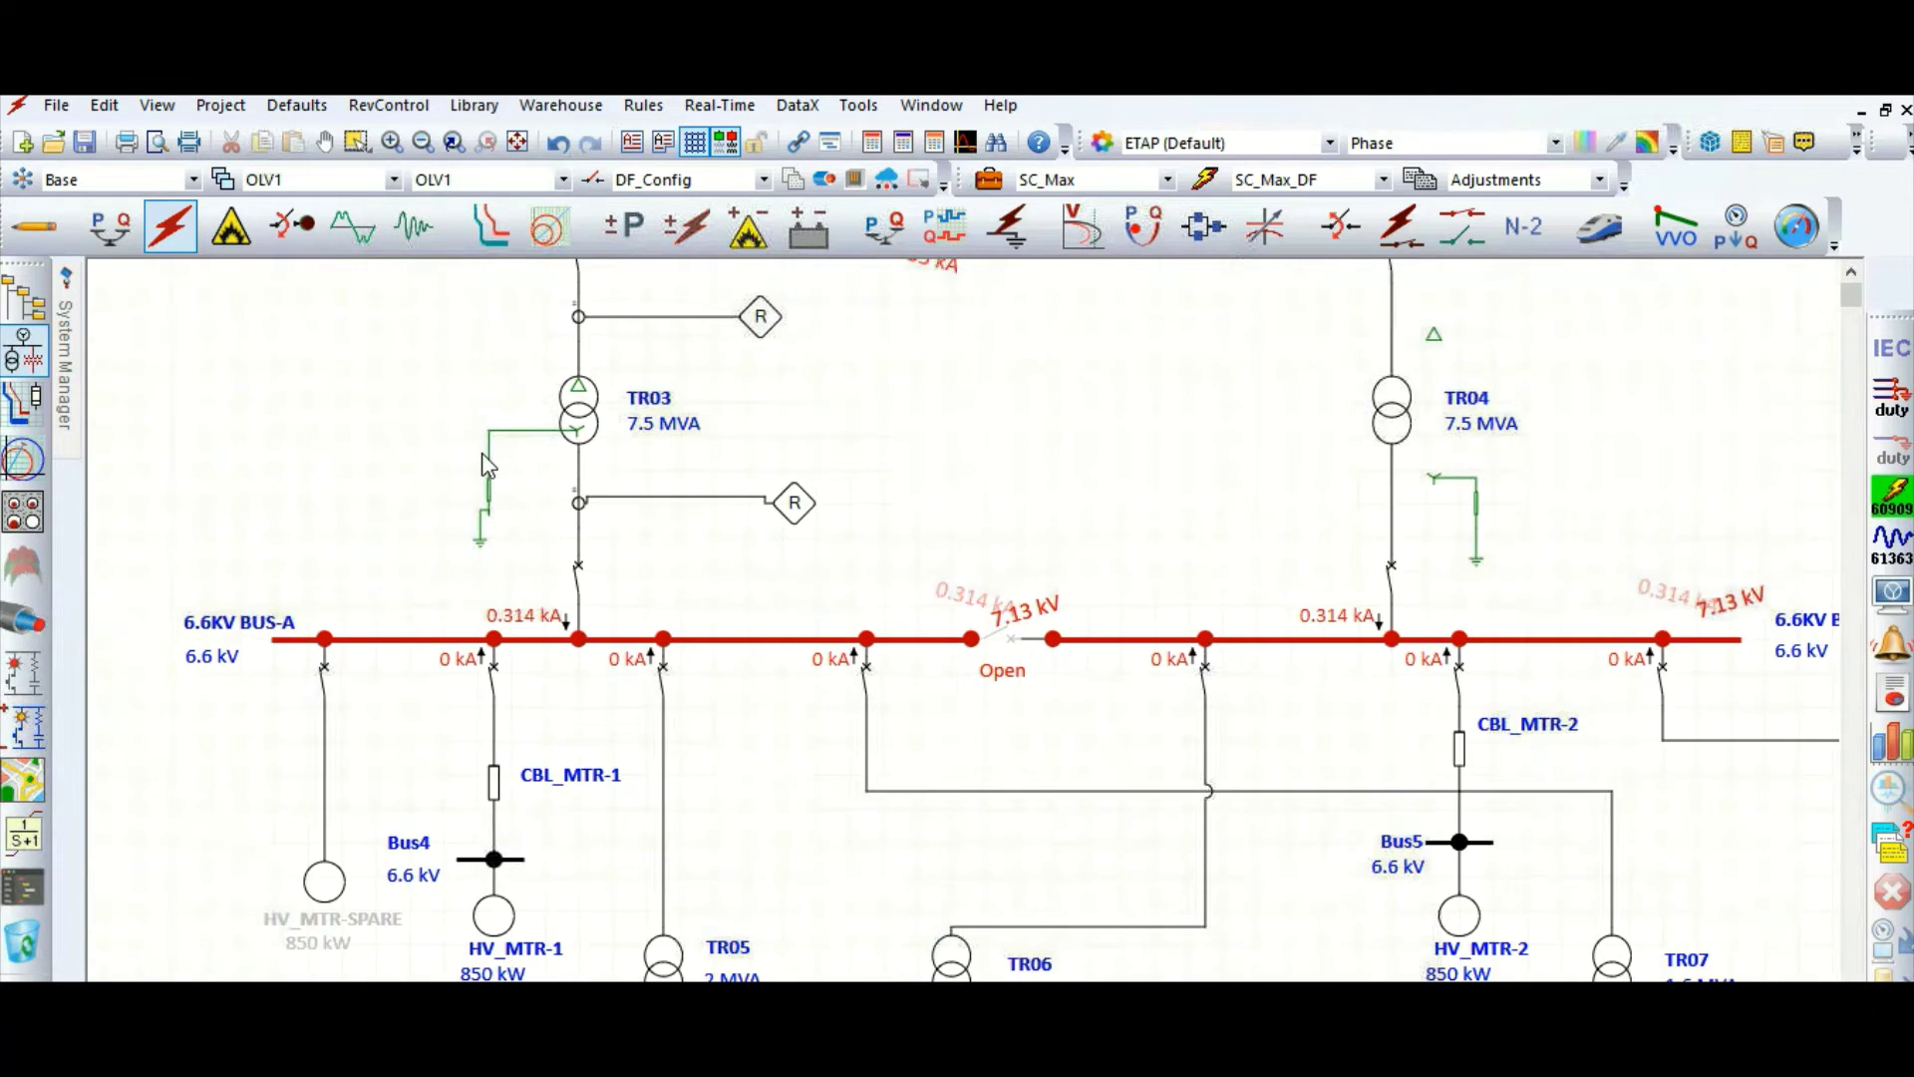
scroll(482, 453, up, 1)
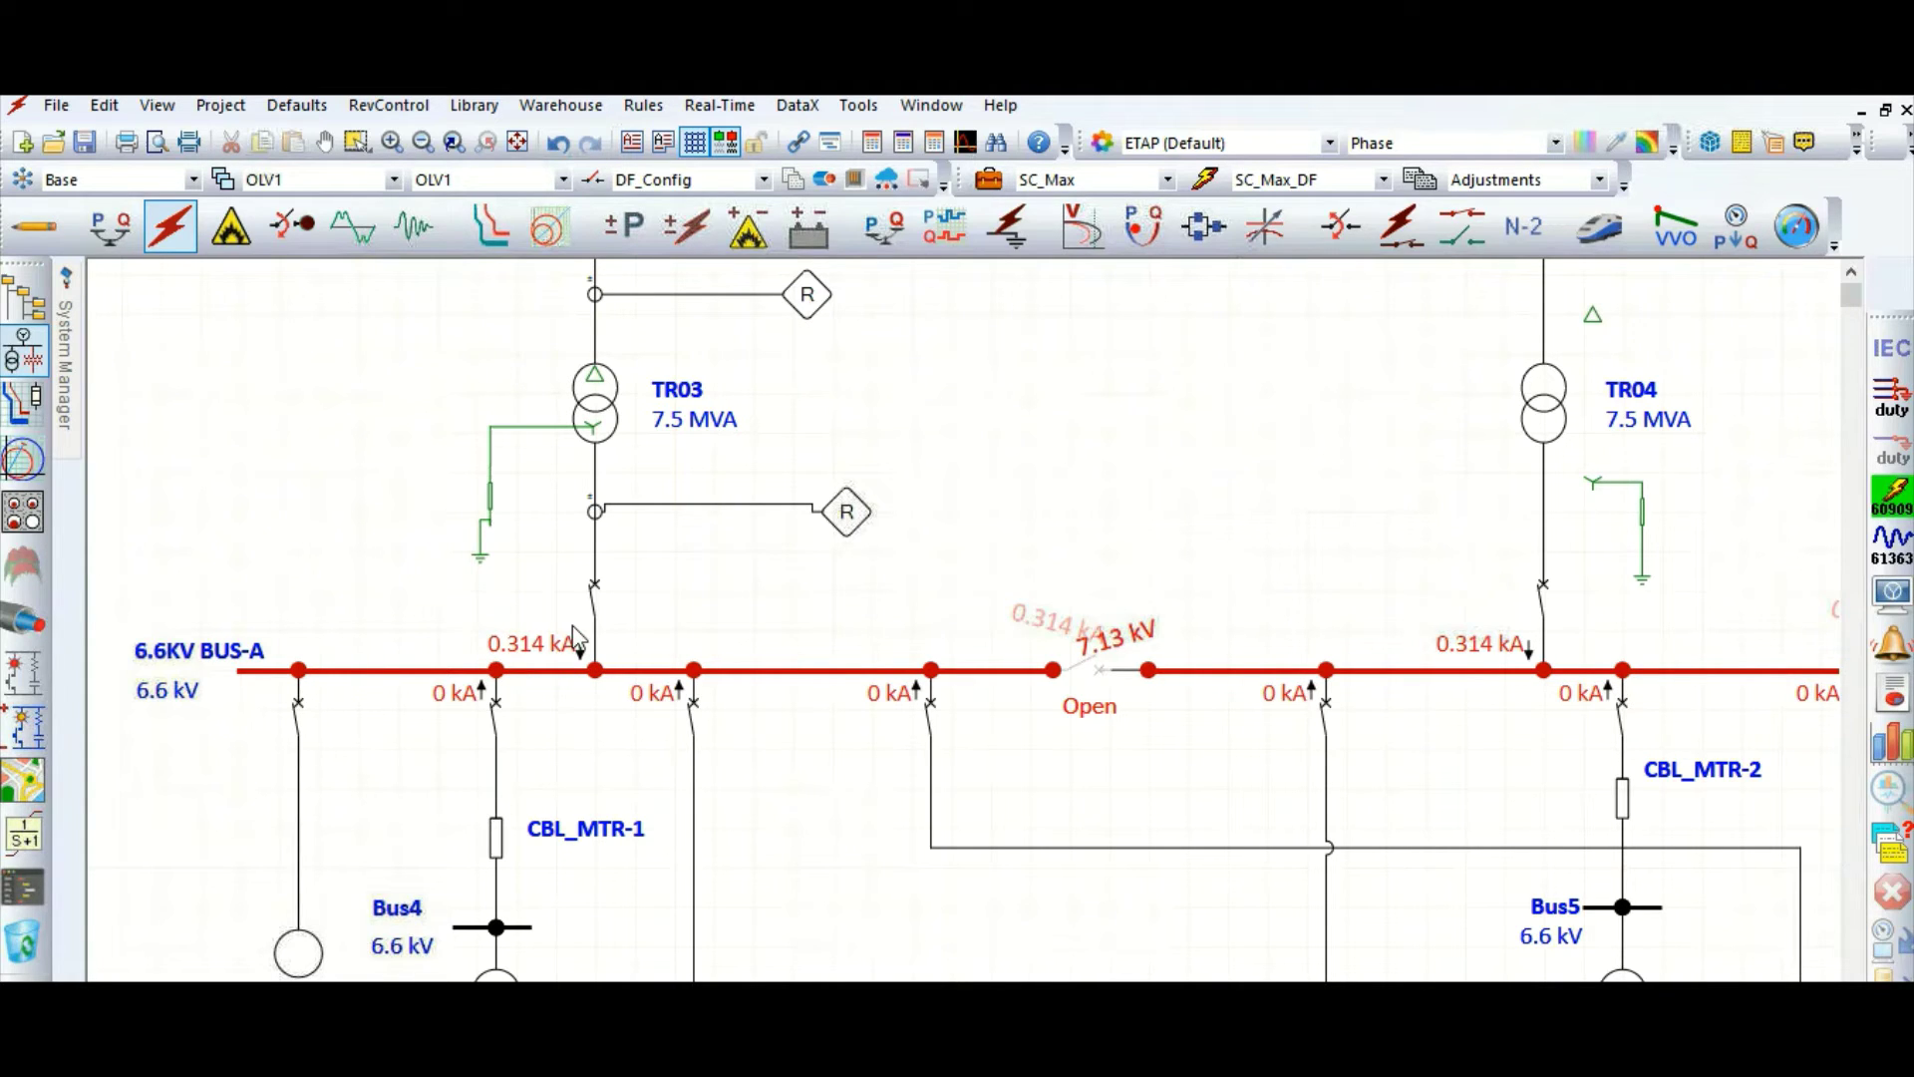
click(1000, 185)
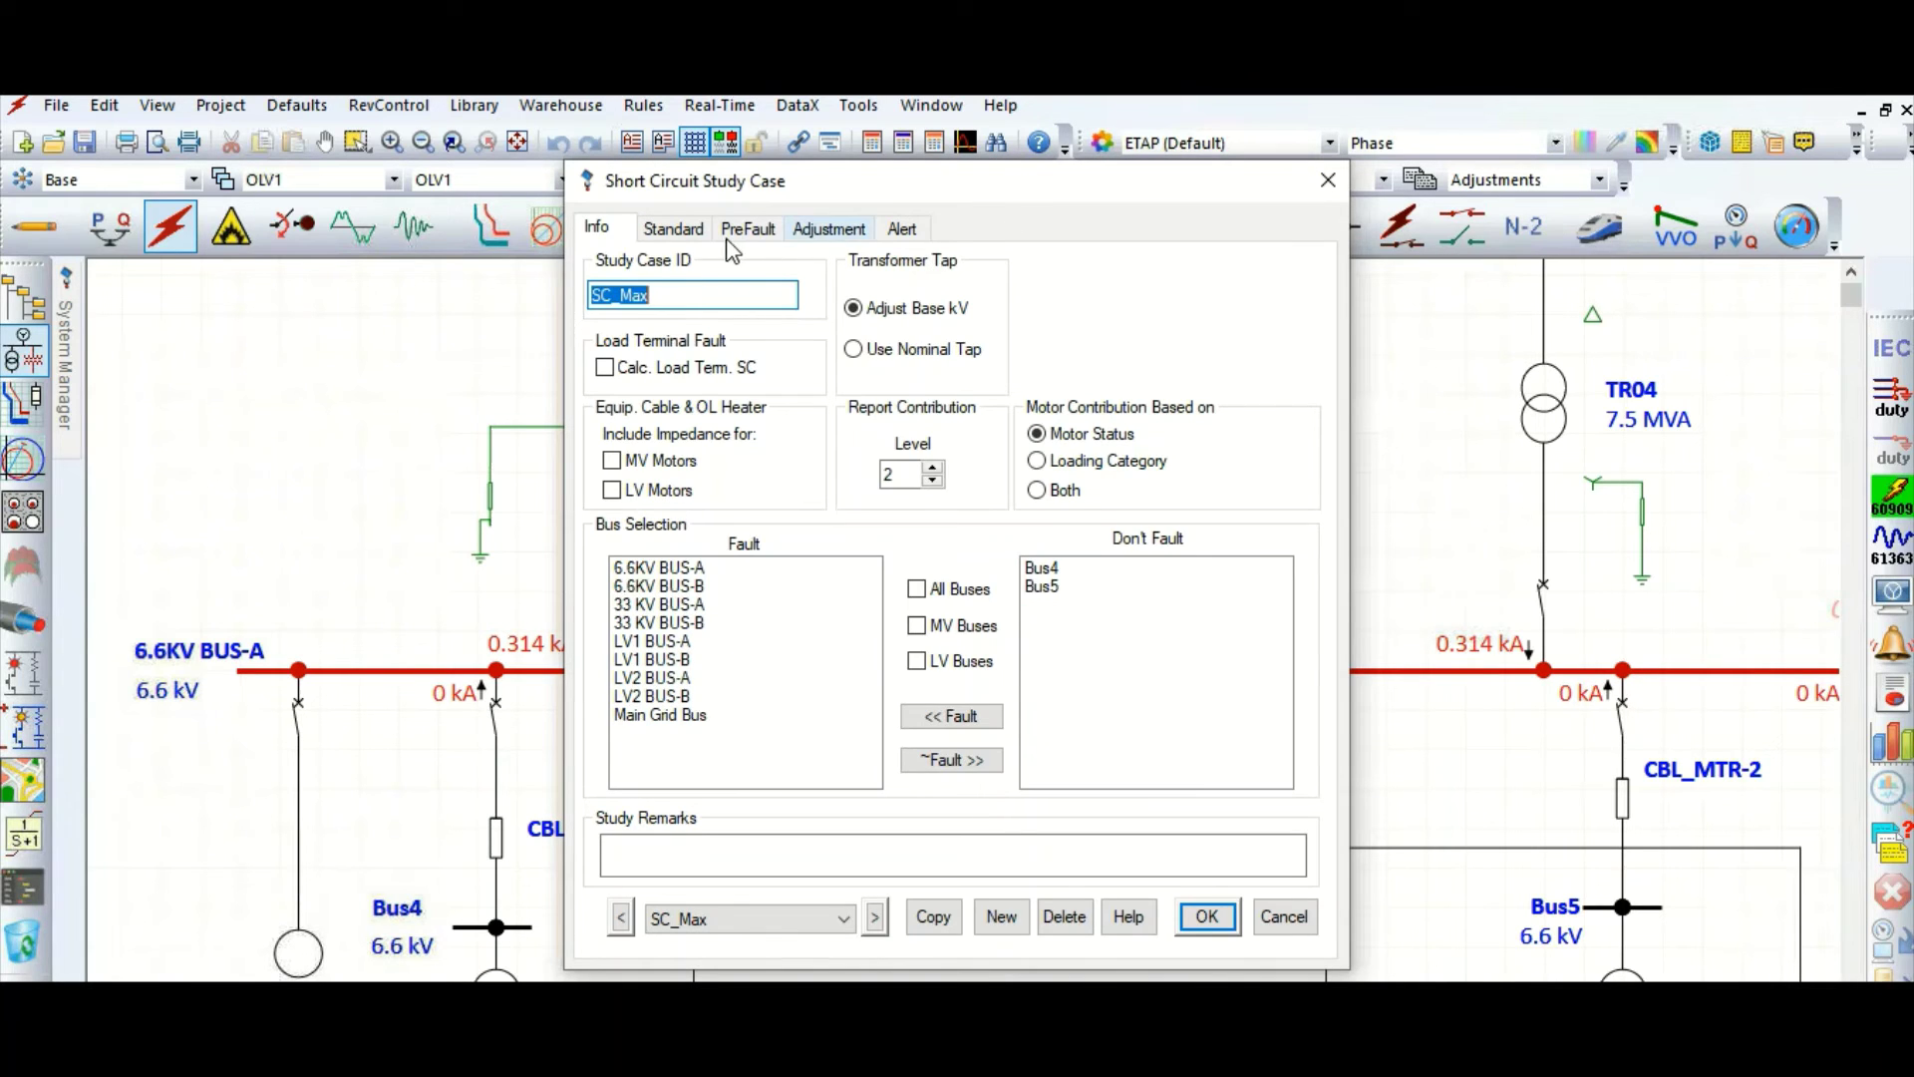
click(685, 239)
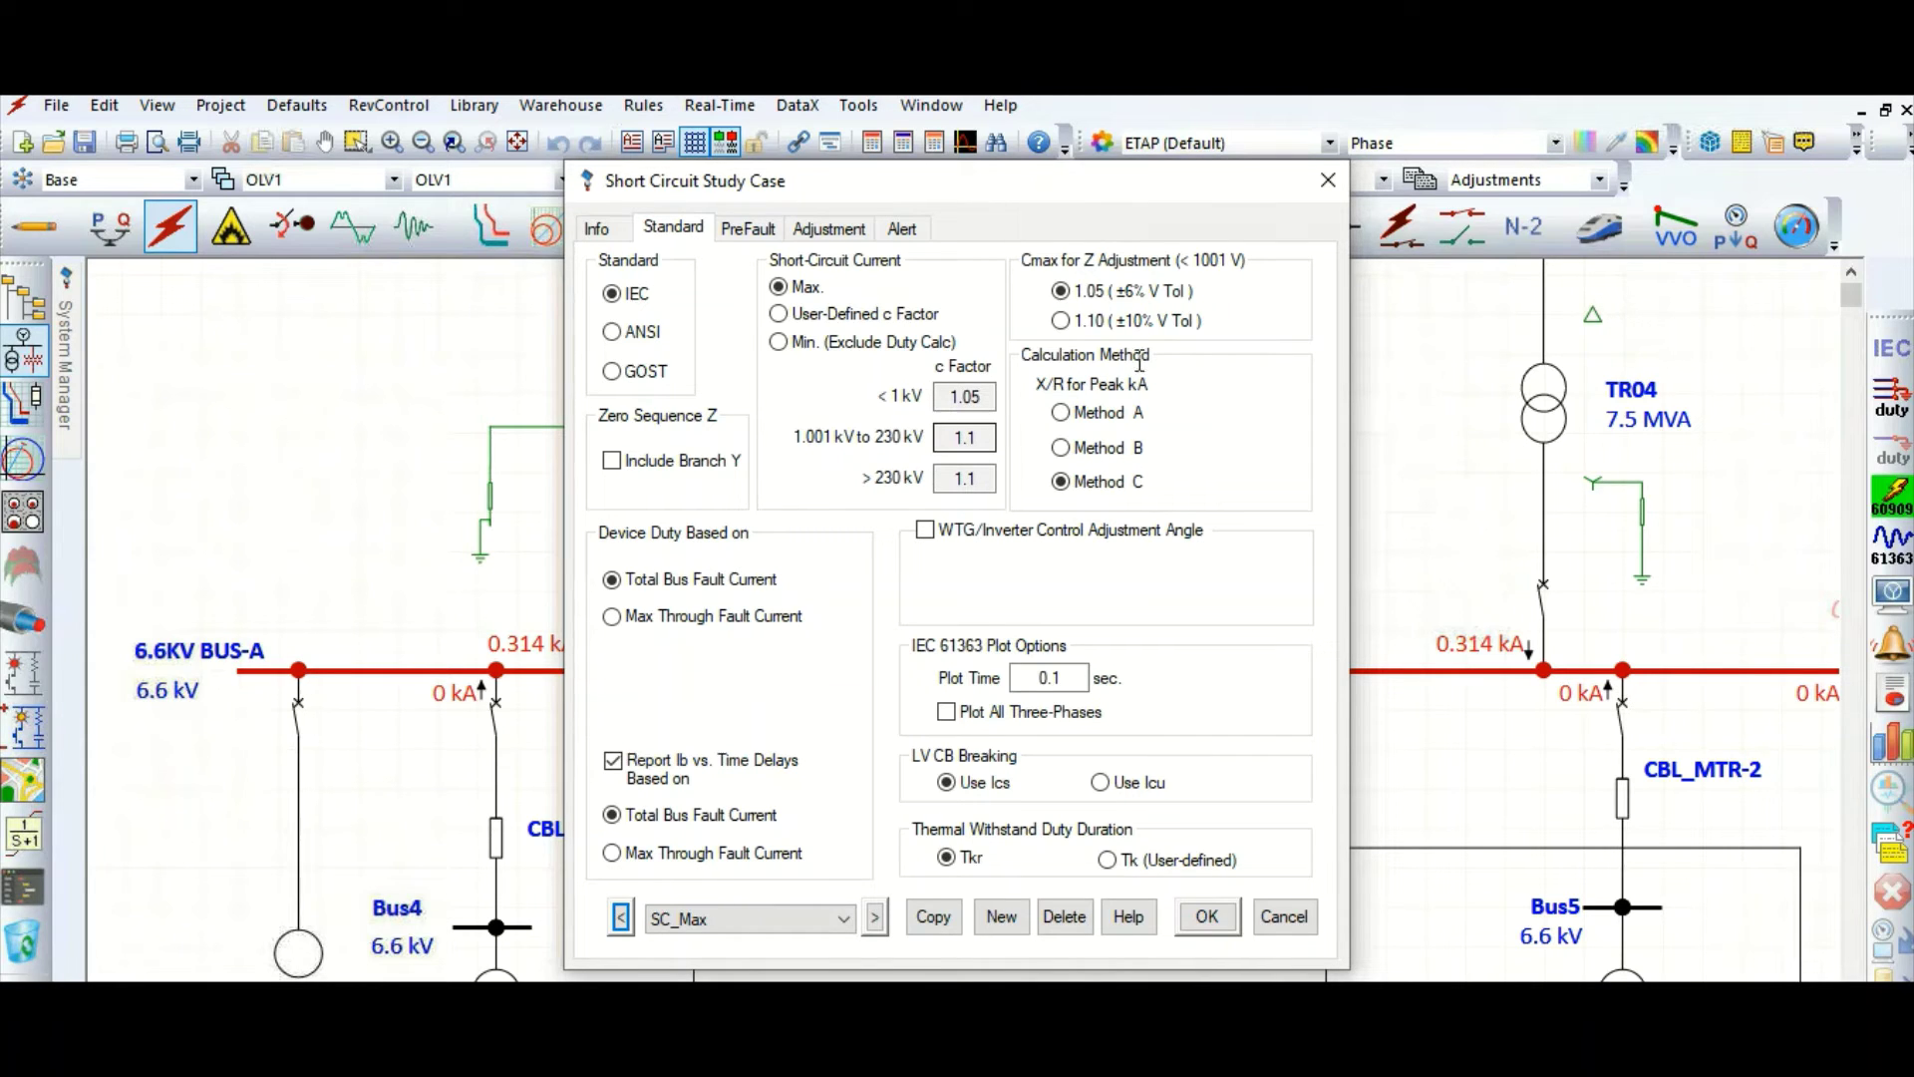
click(1329, 183)
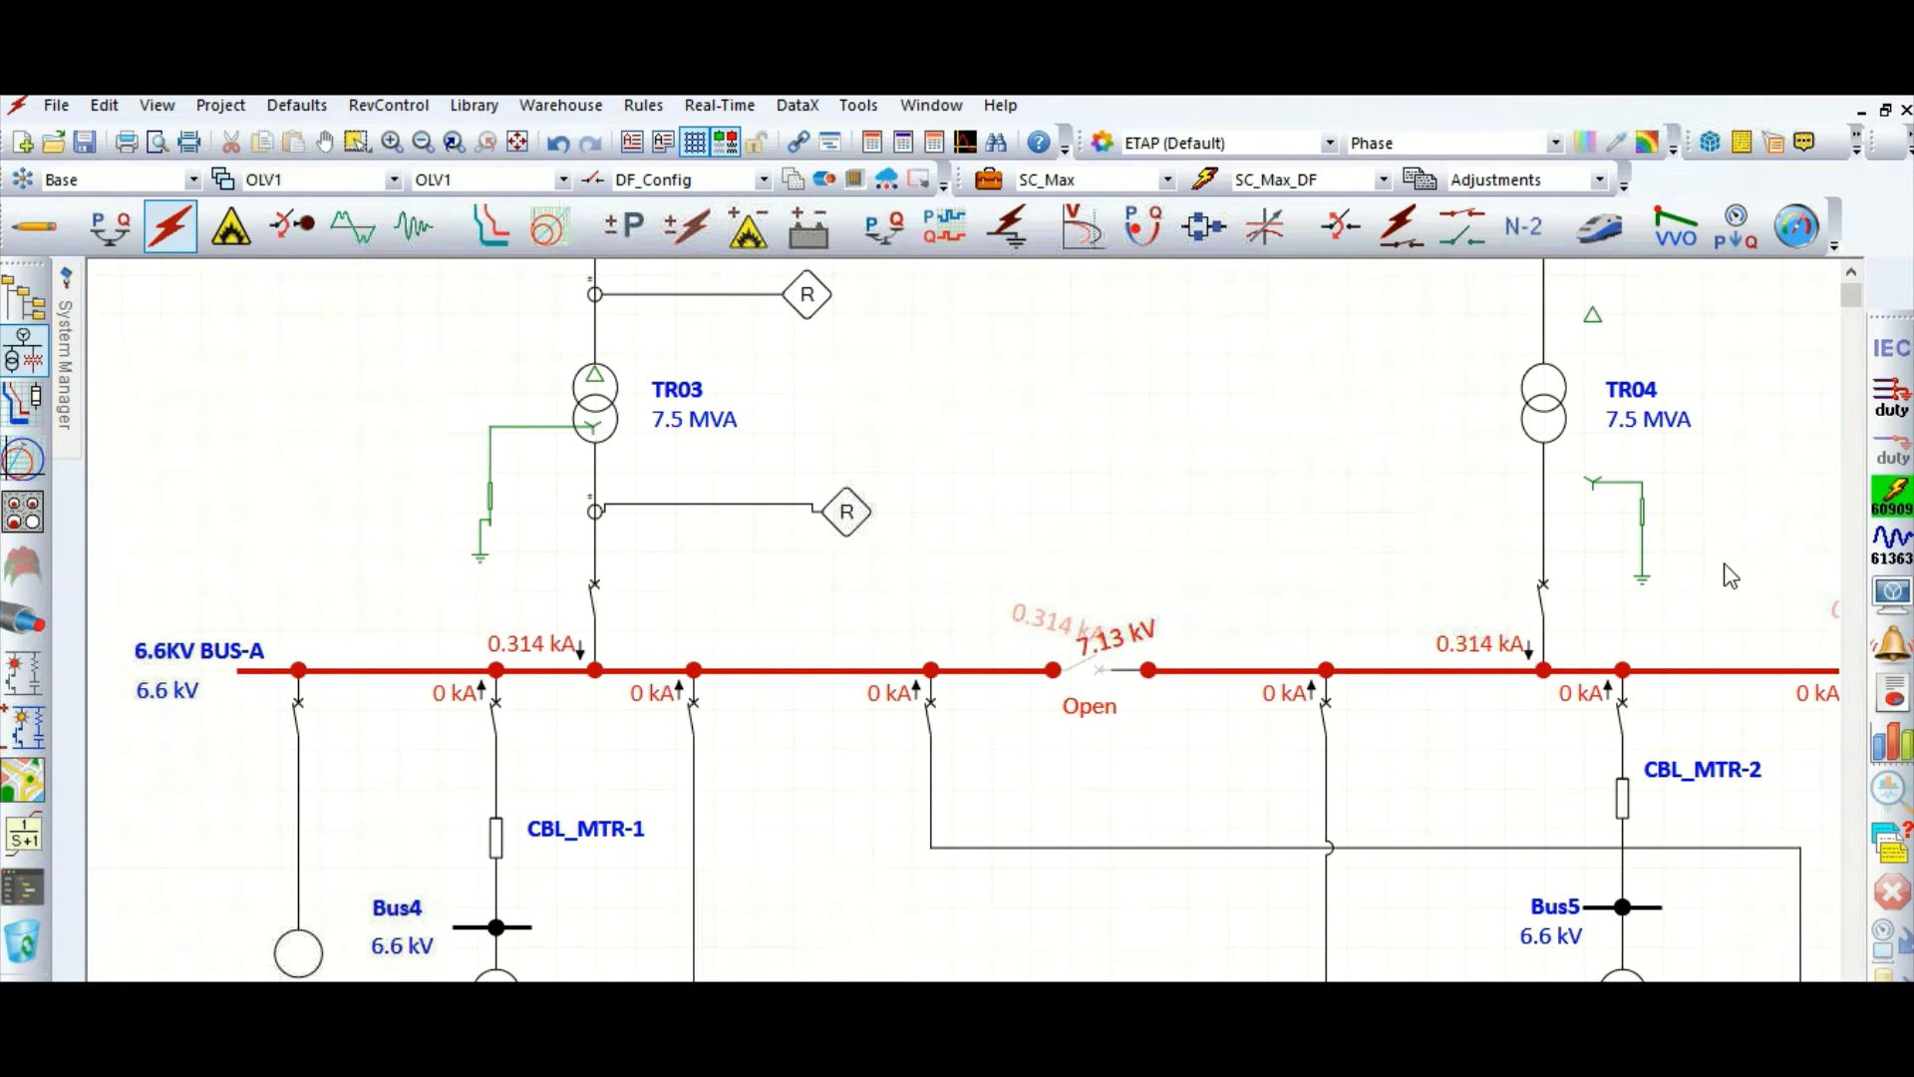
- Check the fault type in the short-circuit display options and examine the L-G results at the 0.415 kV buses
click(1895, 597)
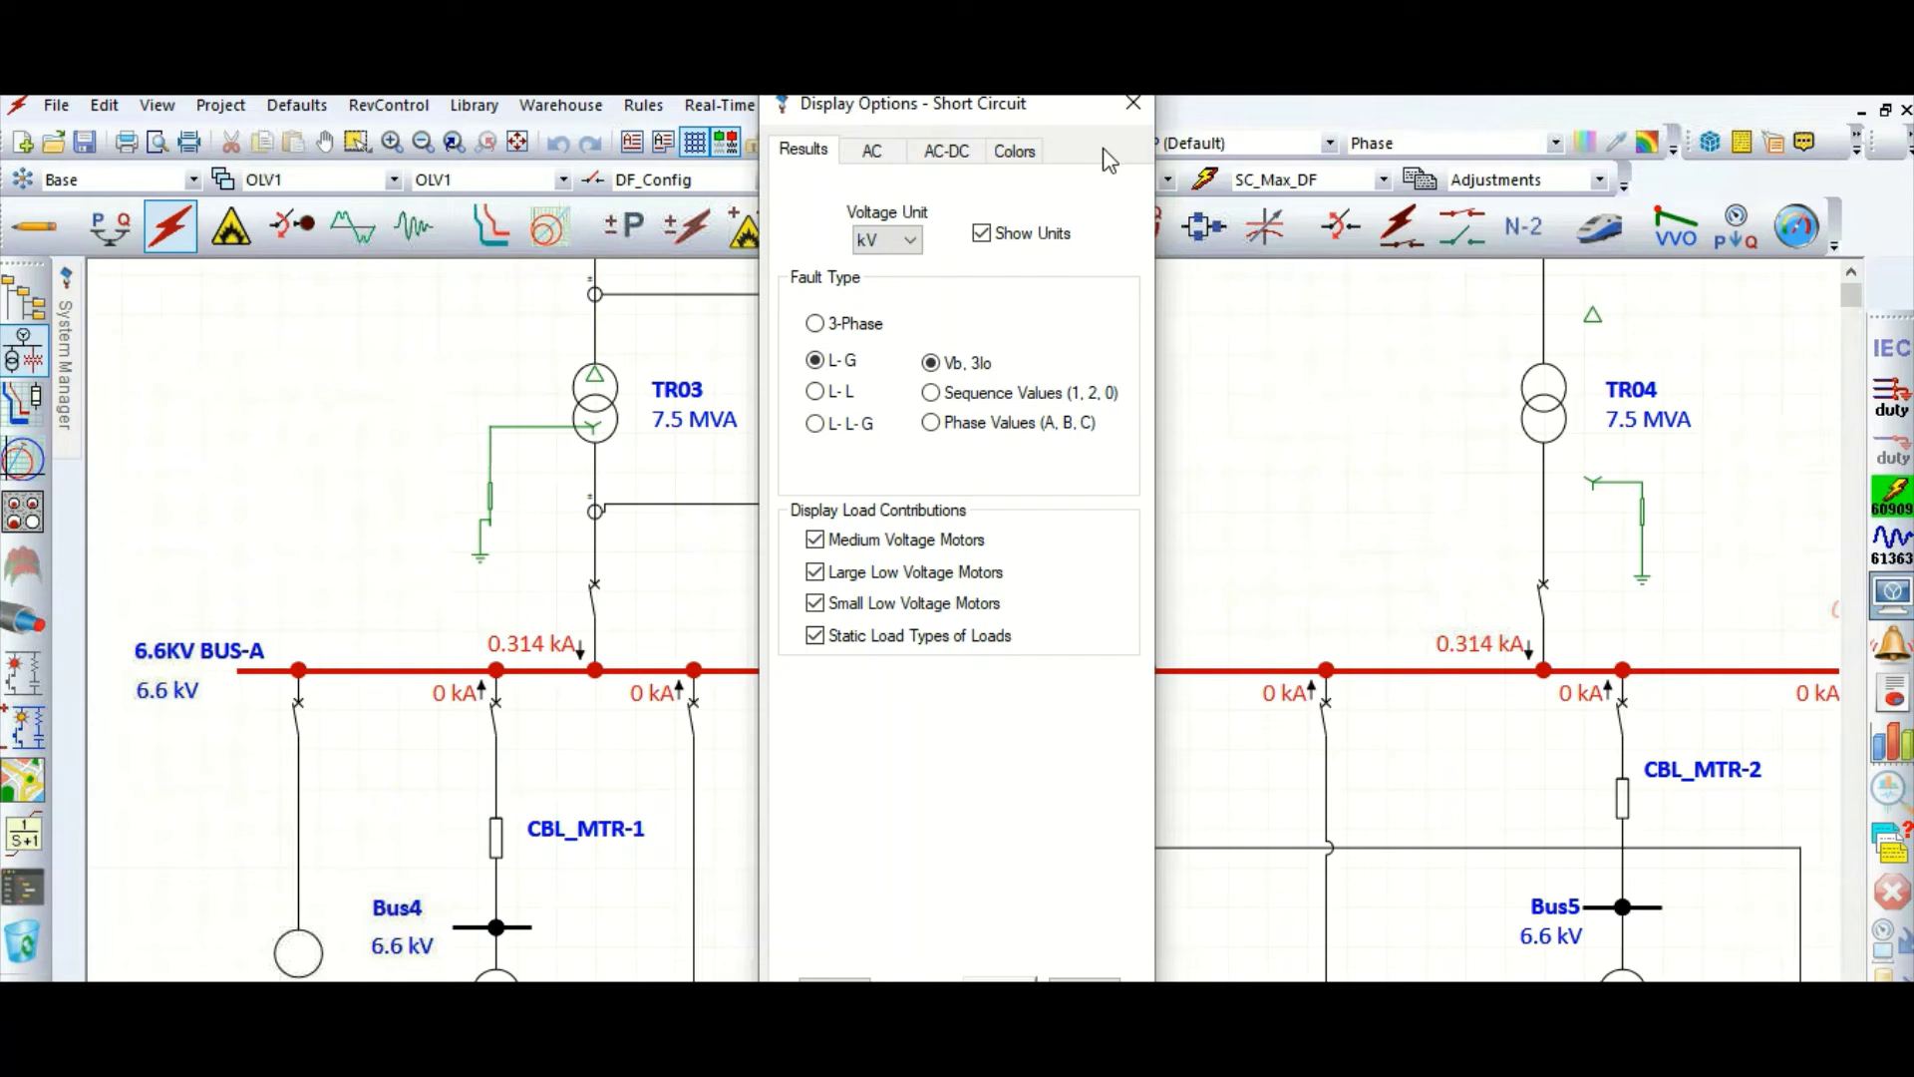
click(1131, 105)
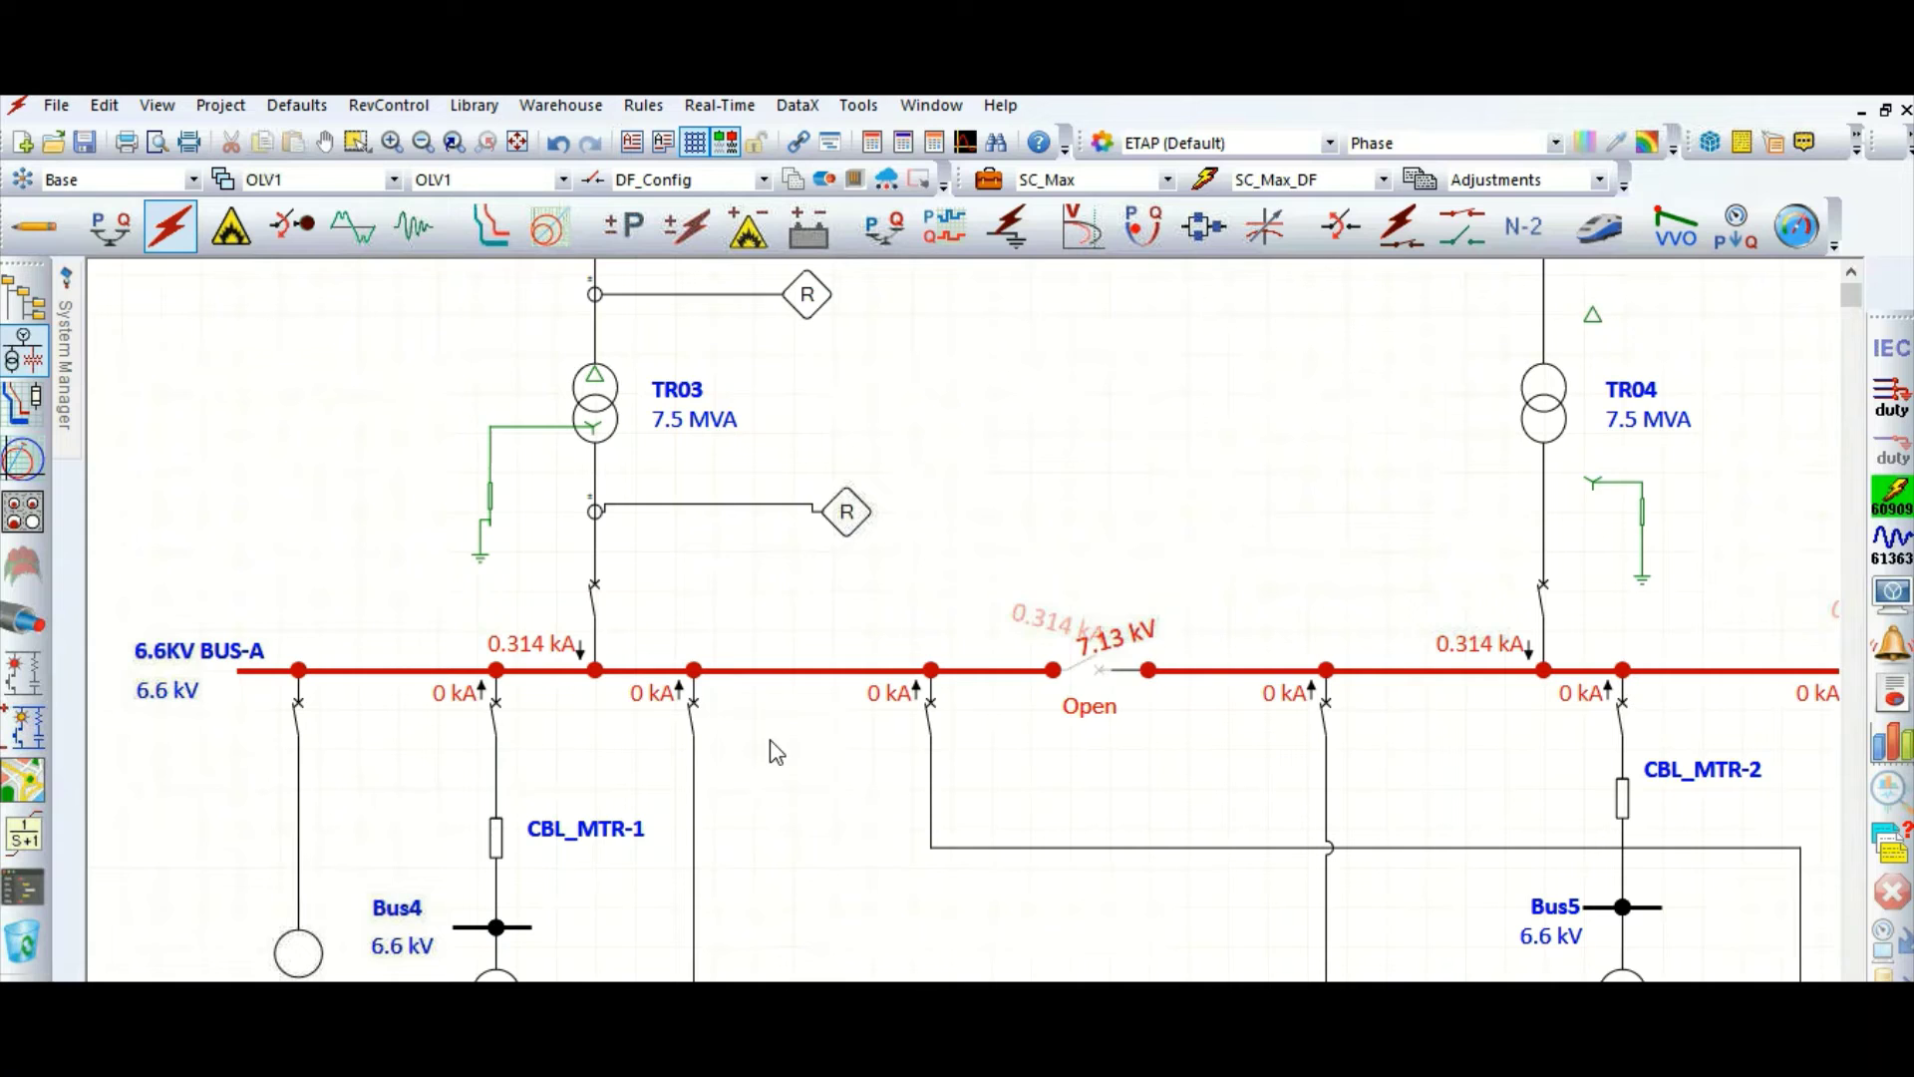
scroll(787, 742, down, 3)
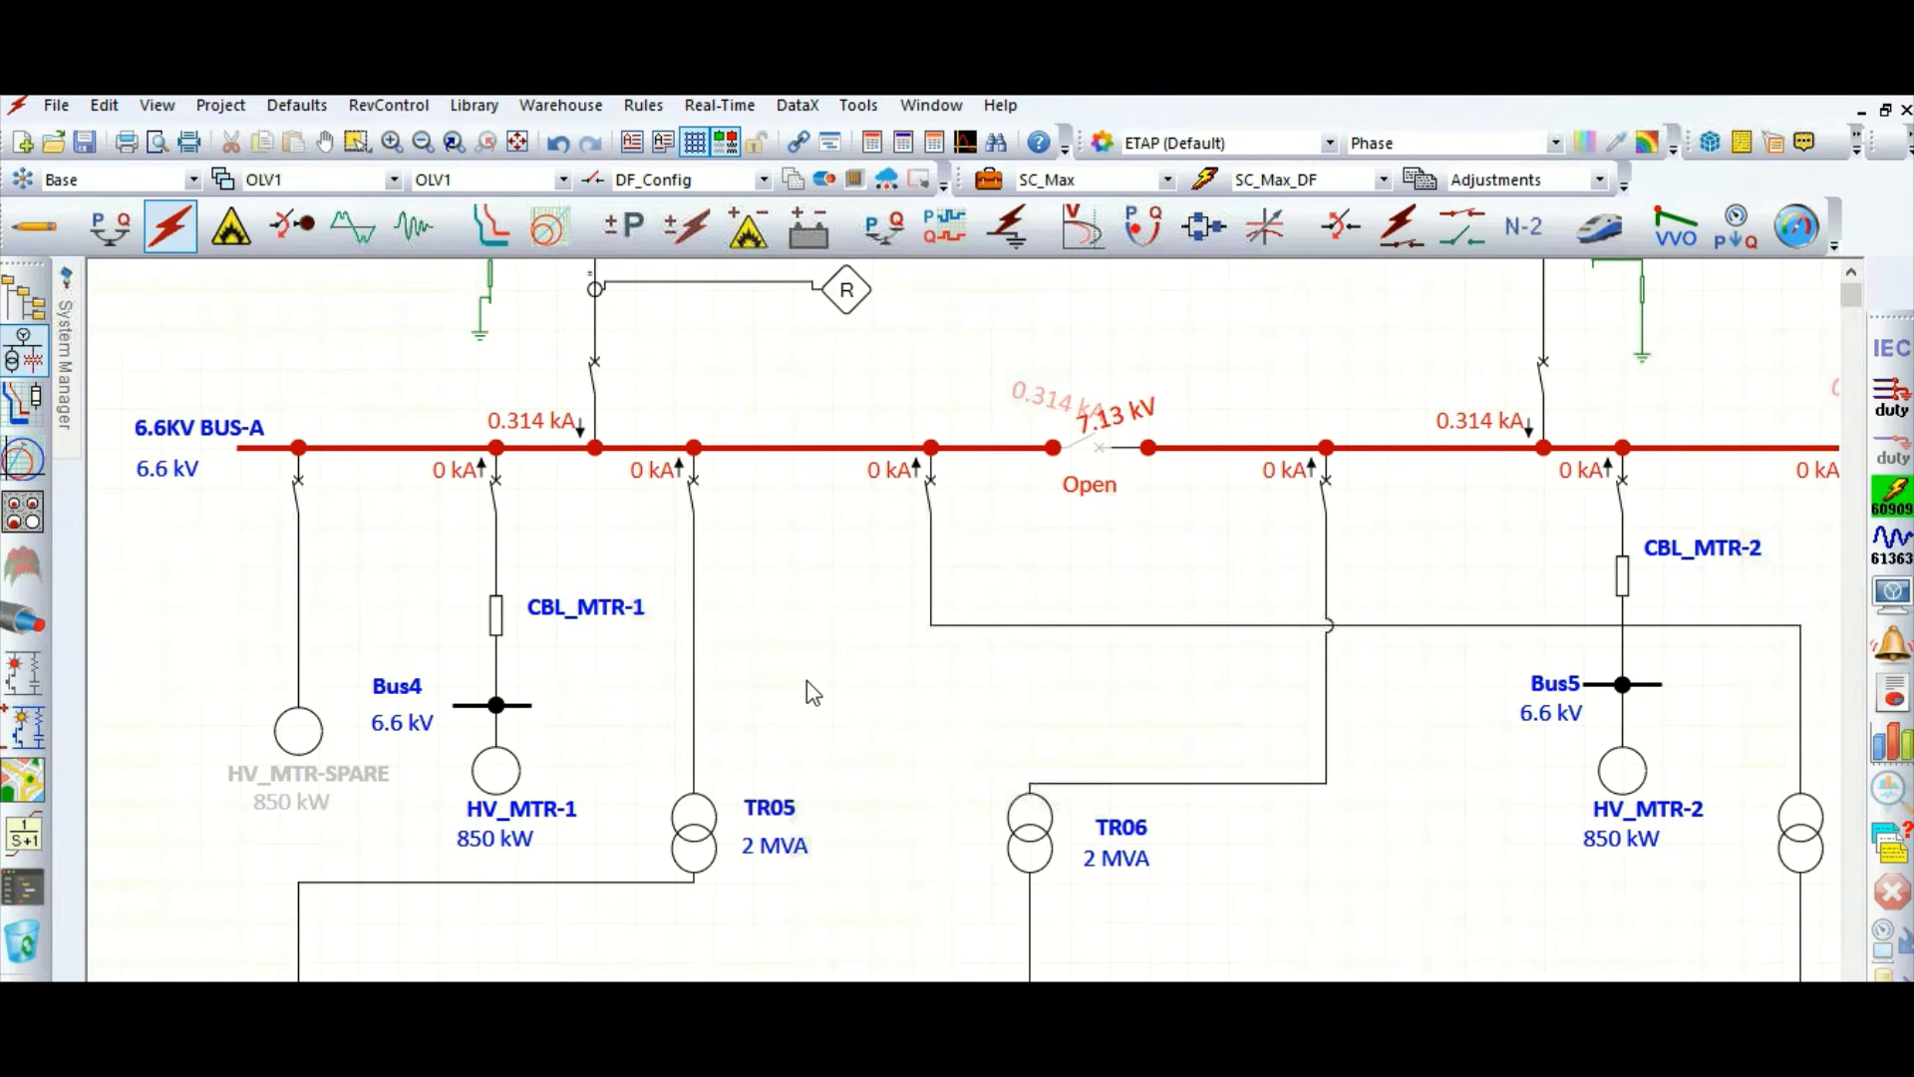
scroll(807, 683, down, 2)
scroll(816, 693, down, 1)
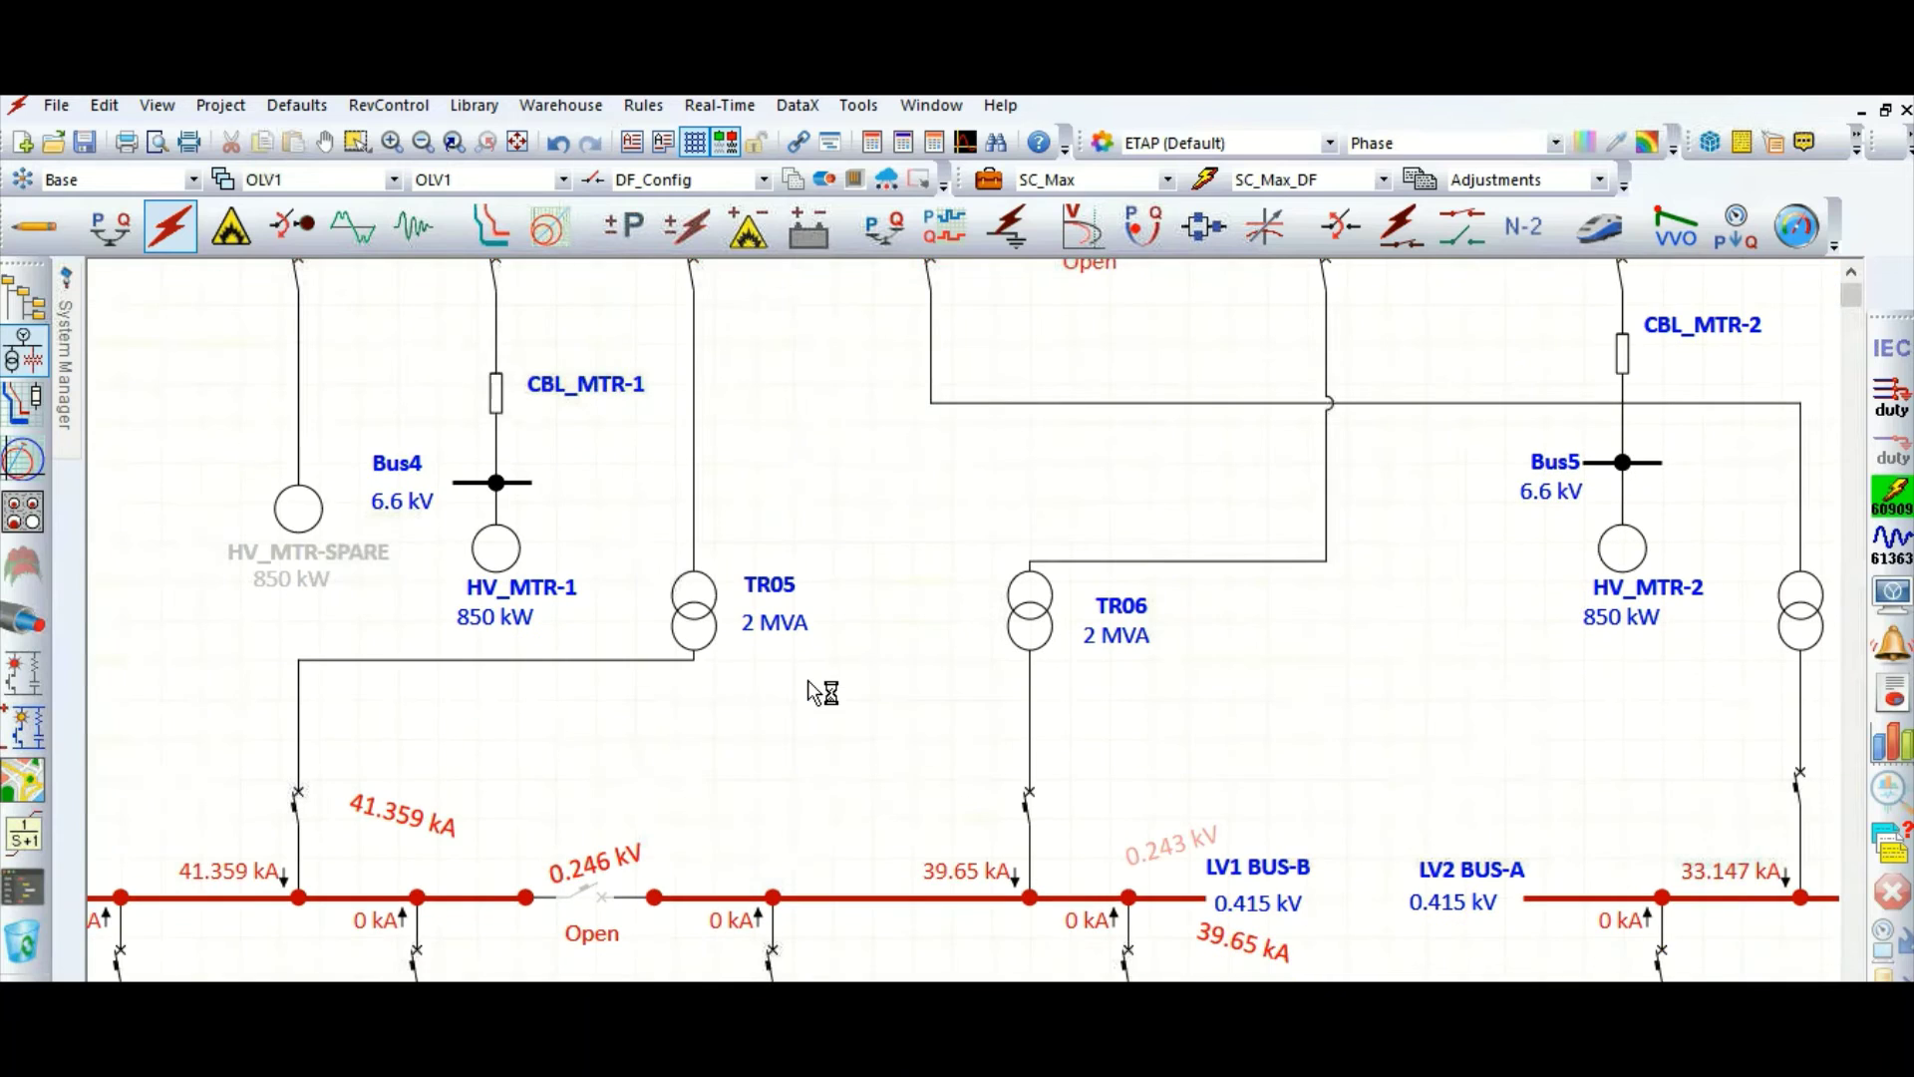
- Set the phase shift angle of transformer TR05 to -30, giving it the vector group Dyn11
click(704, 617)
double_click(704, 616)
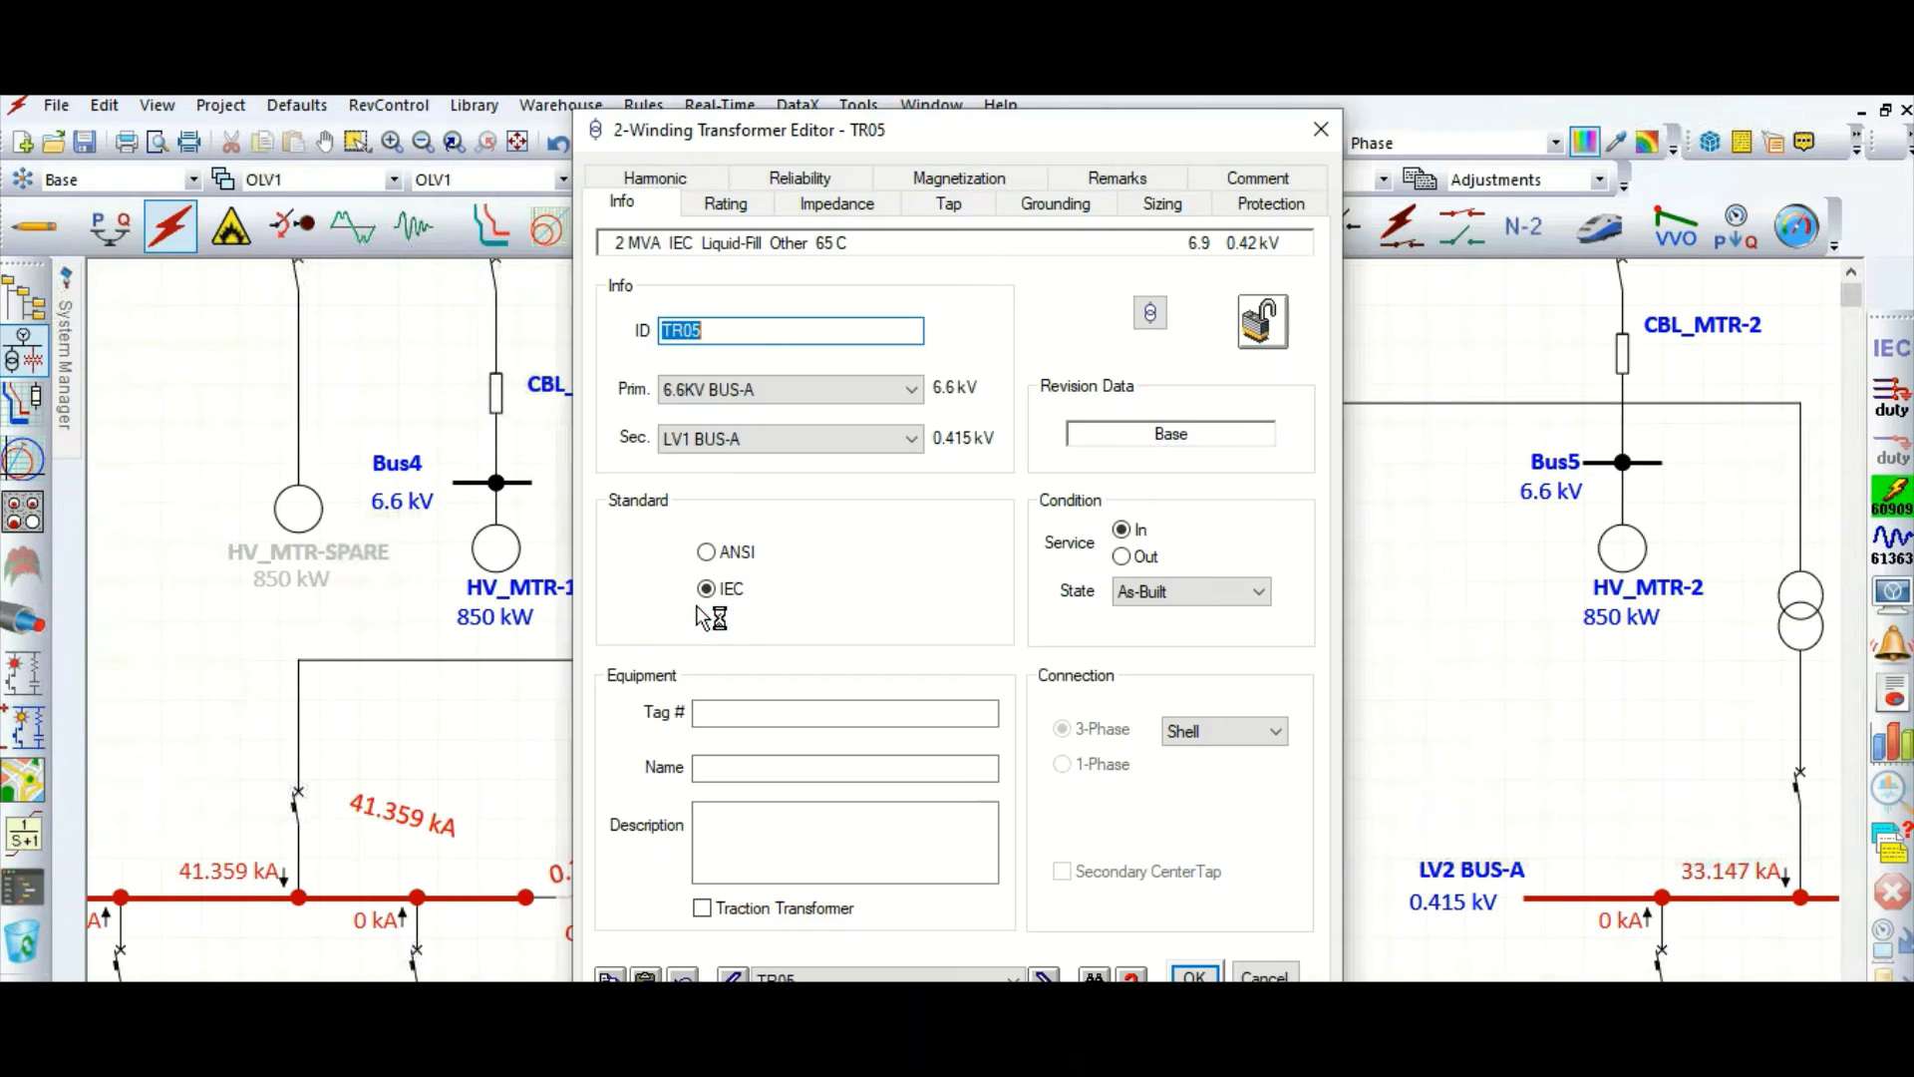
click(1054, 206)
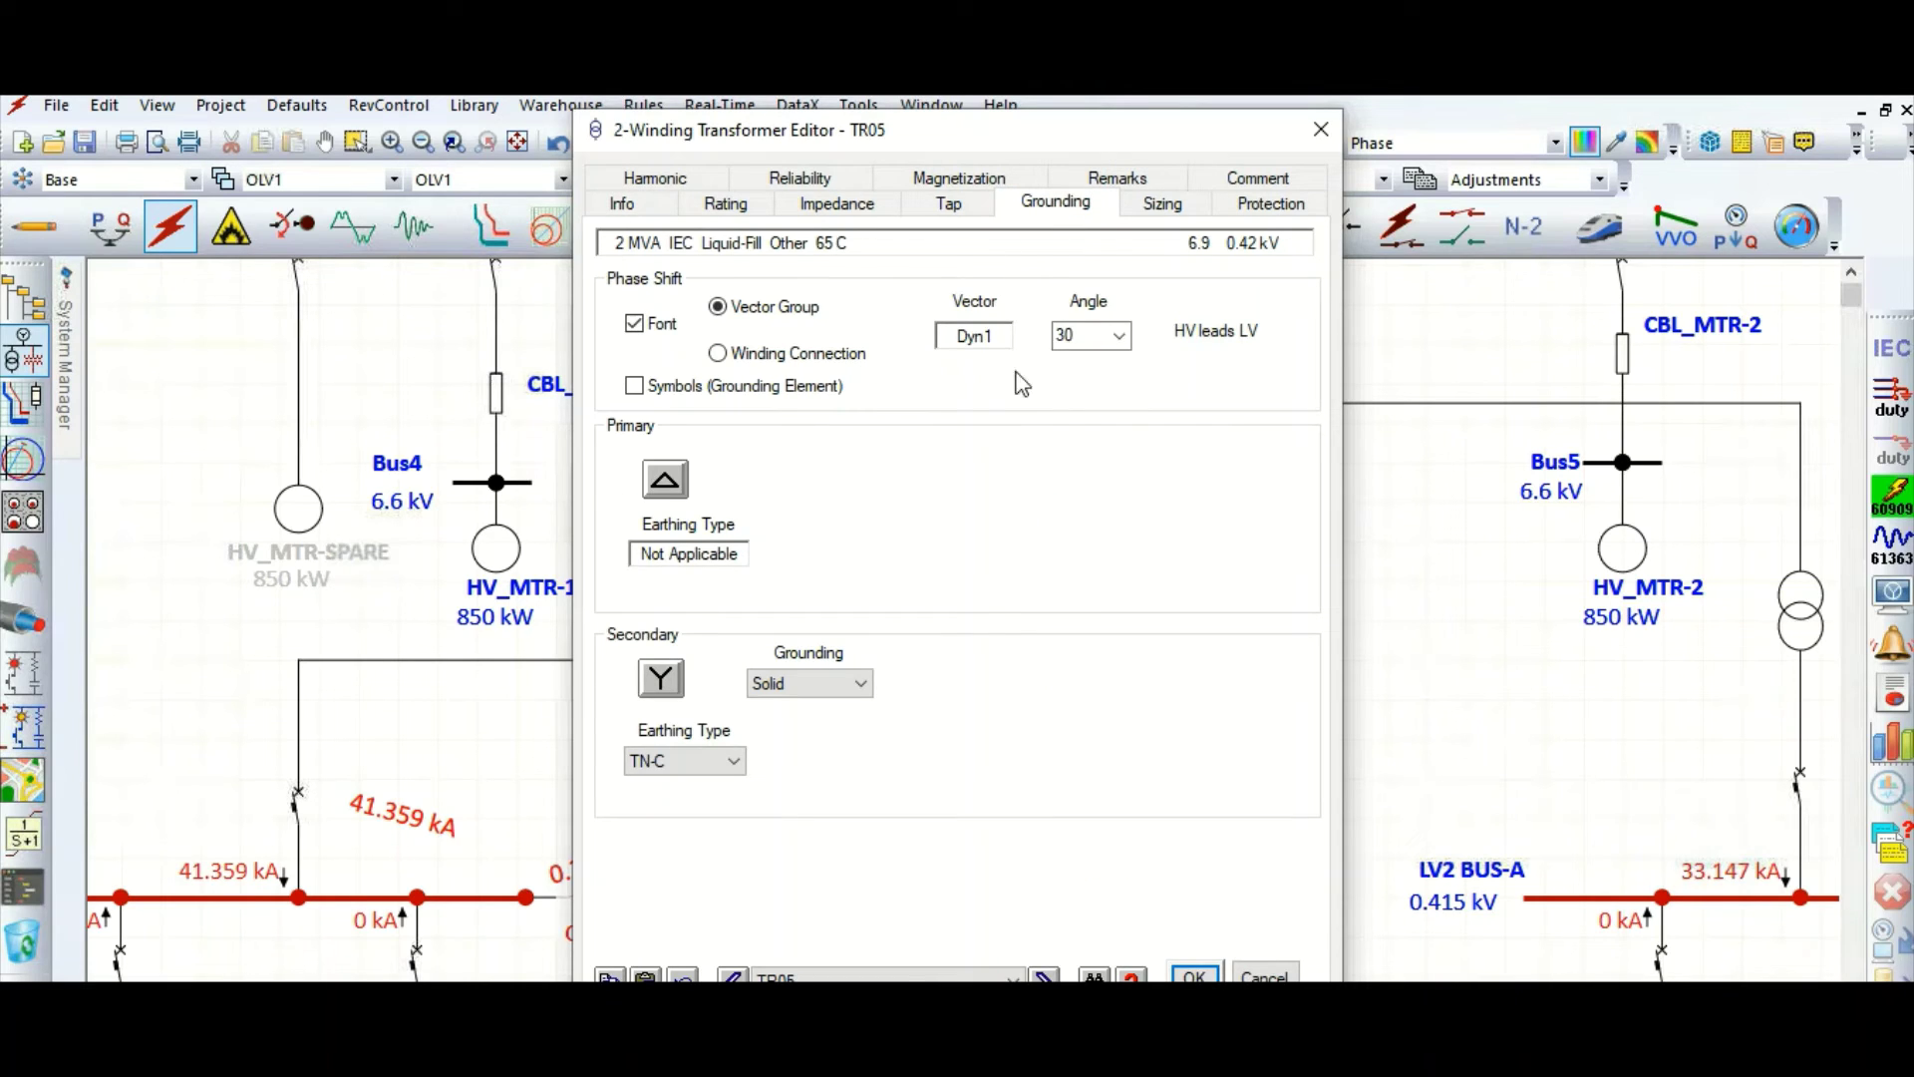
click(1118, 335)
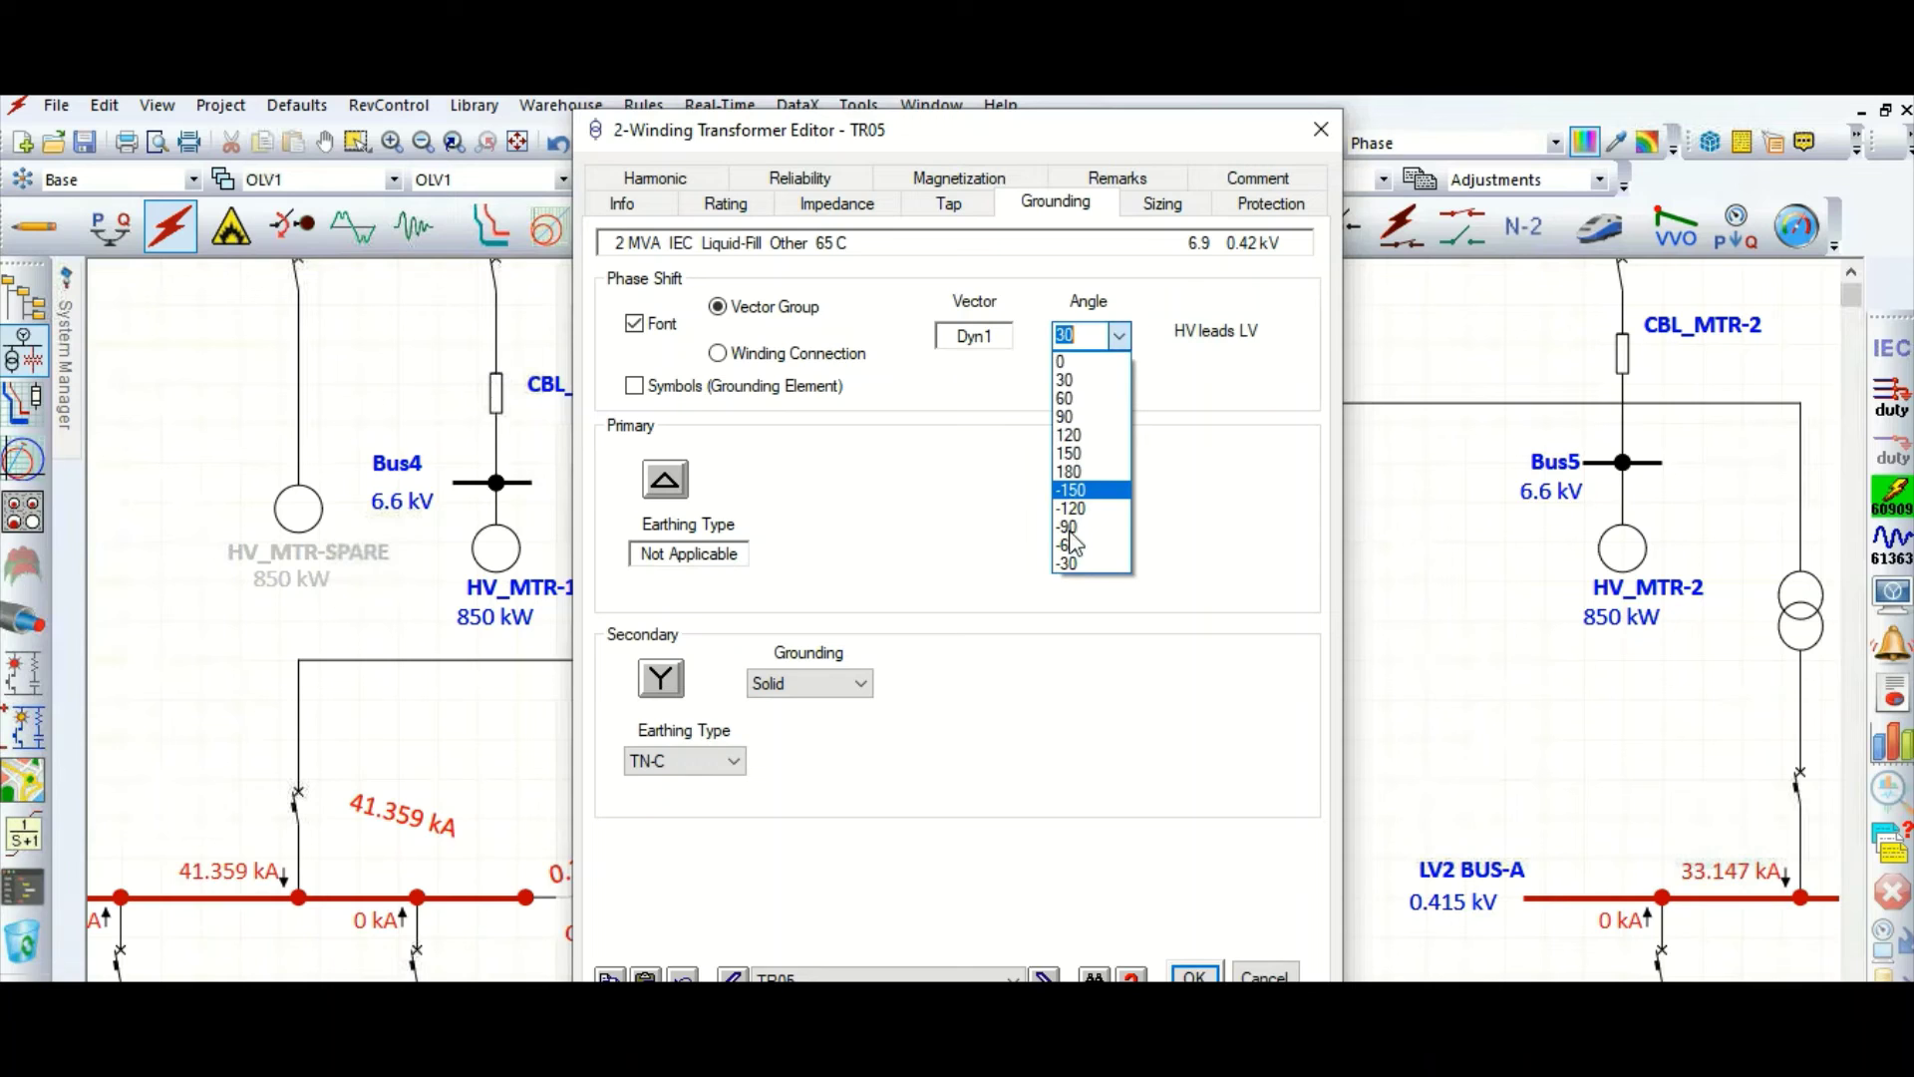
click(1073, 565)
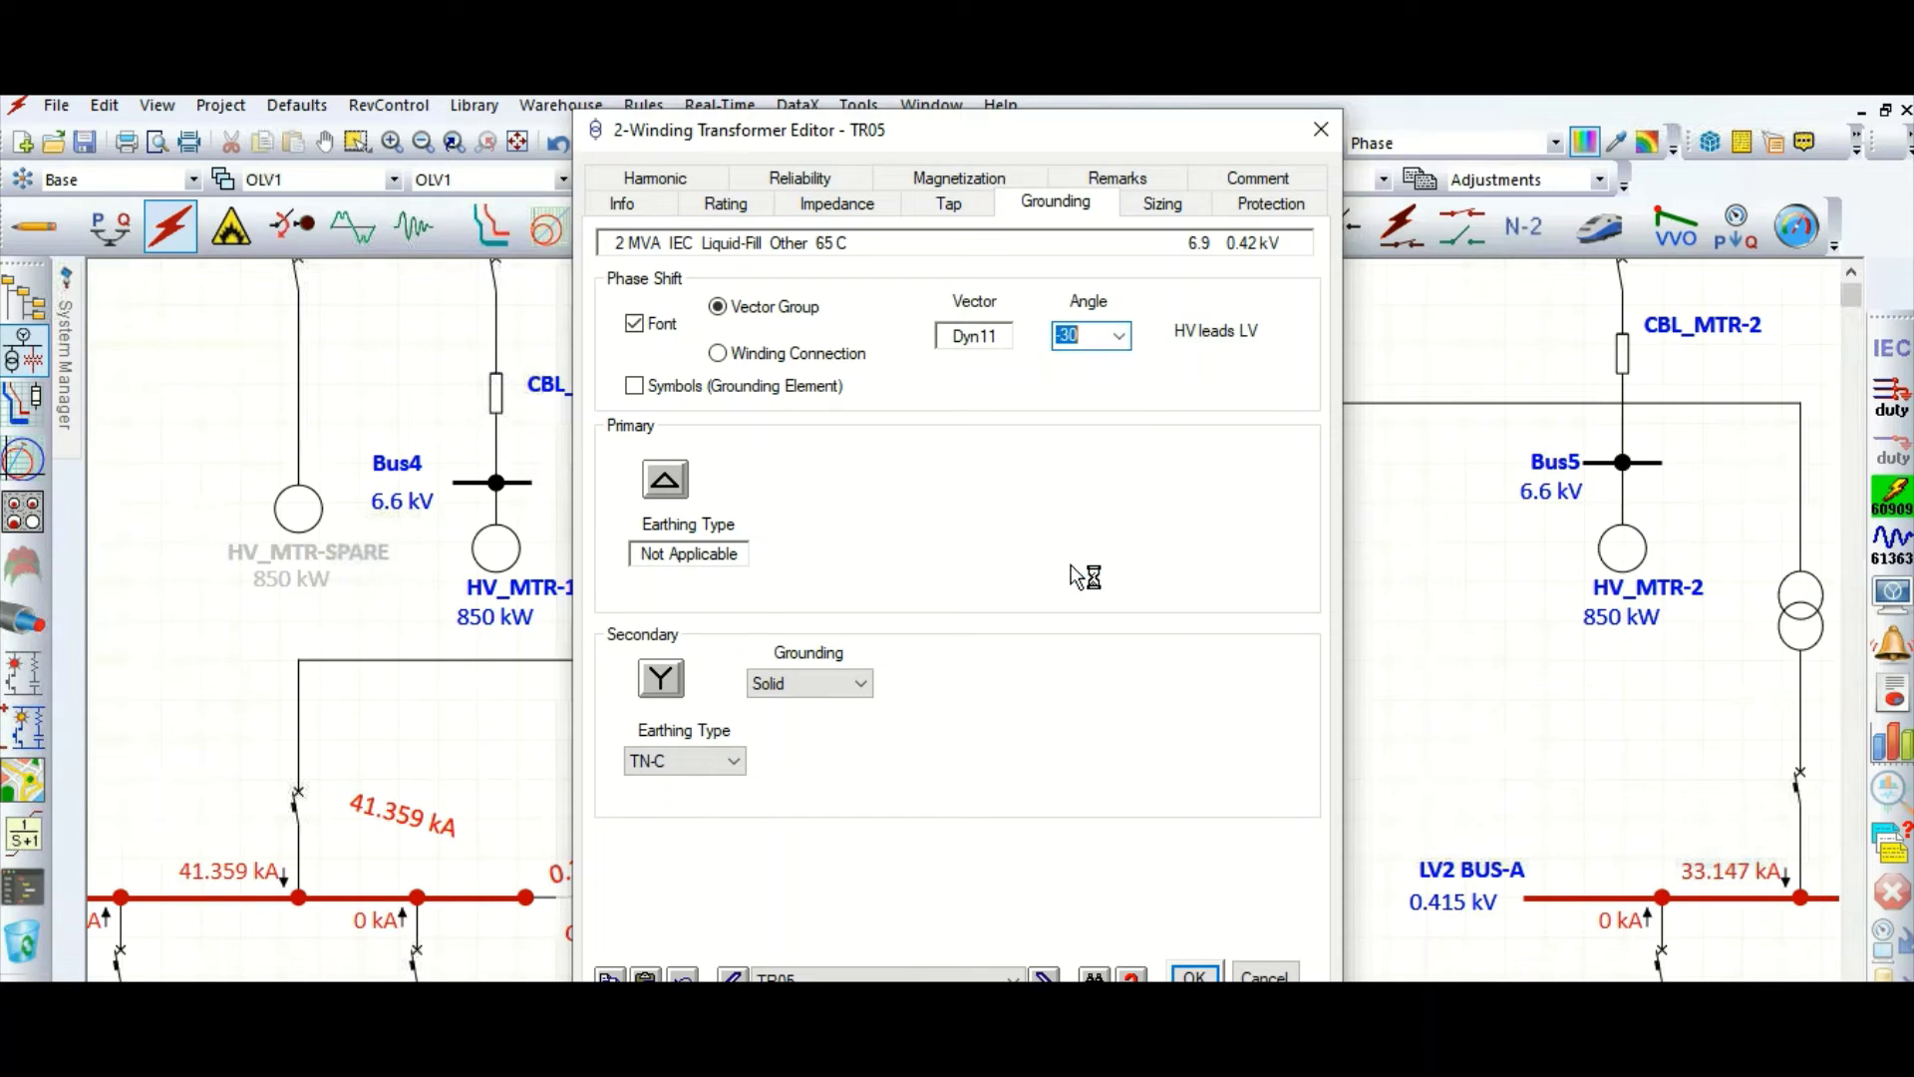
- Enable the grounding element symbols for TR05, accept the settings, and place the delta and grounded-wye symbols on its windings
click(635, 388)
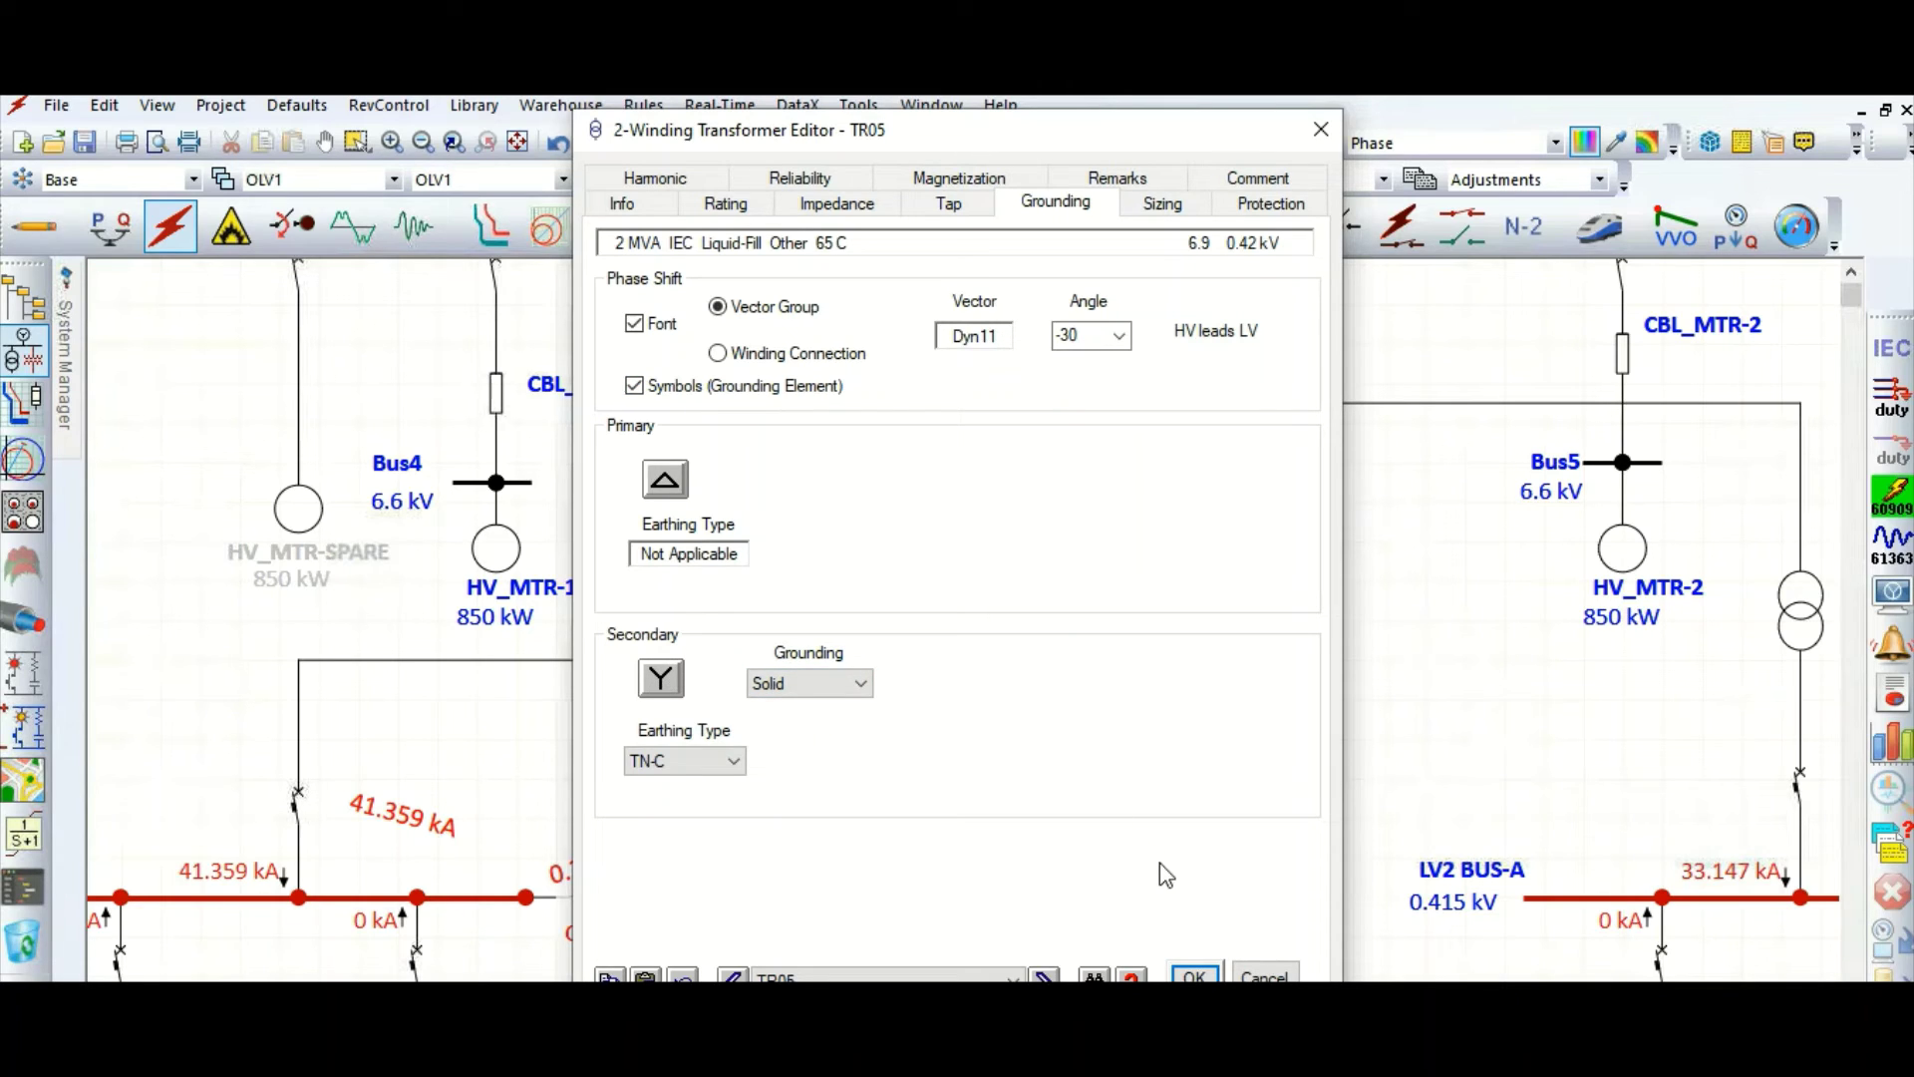
click(1196, 976)
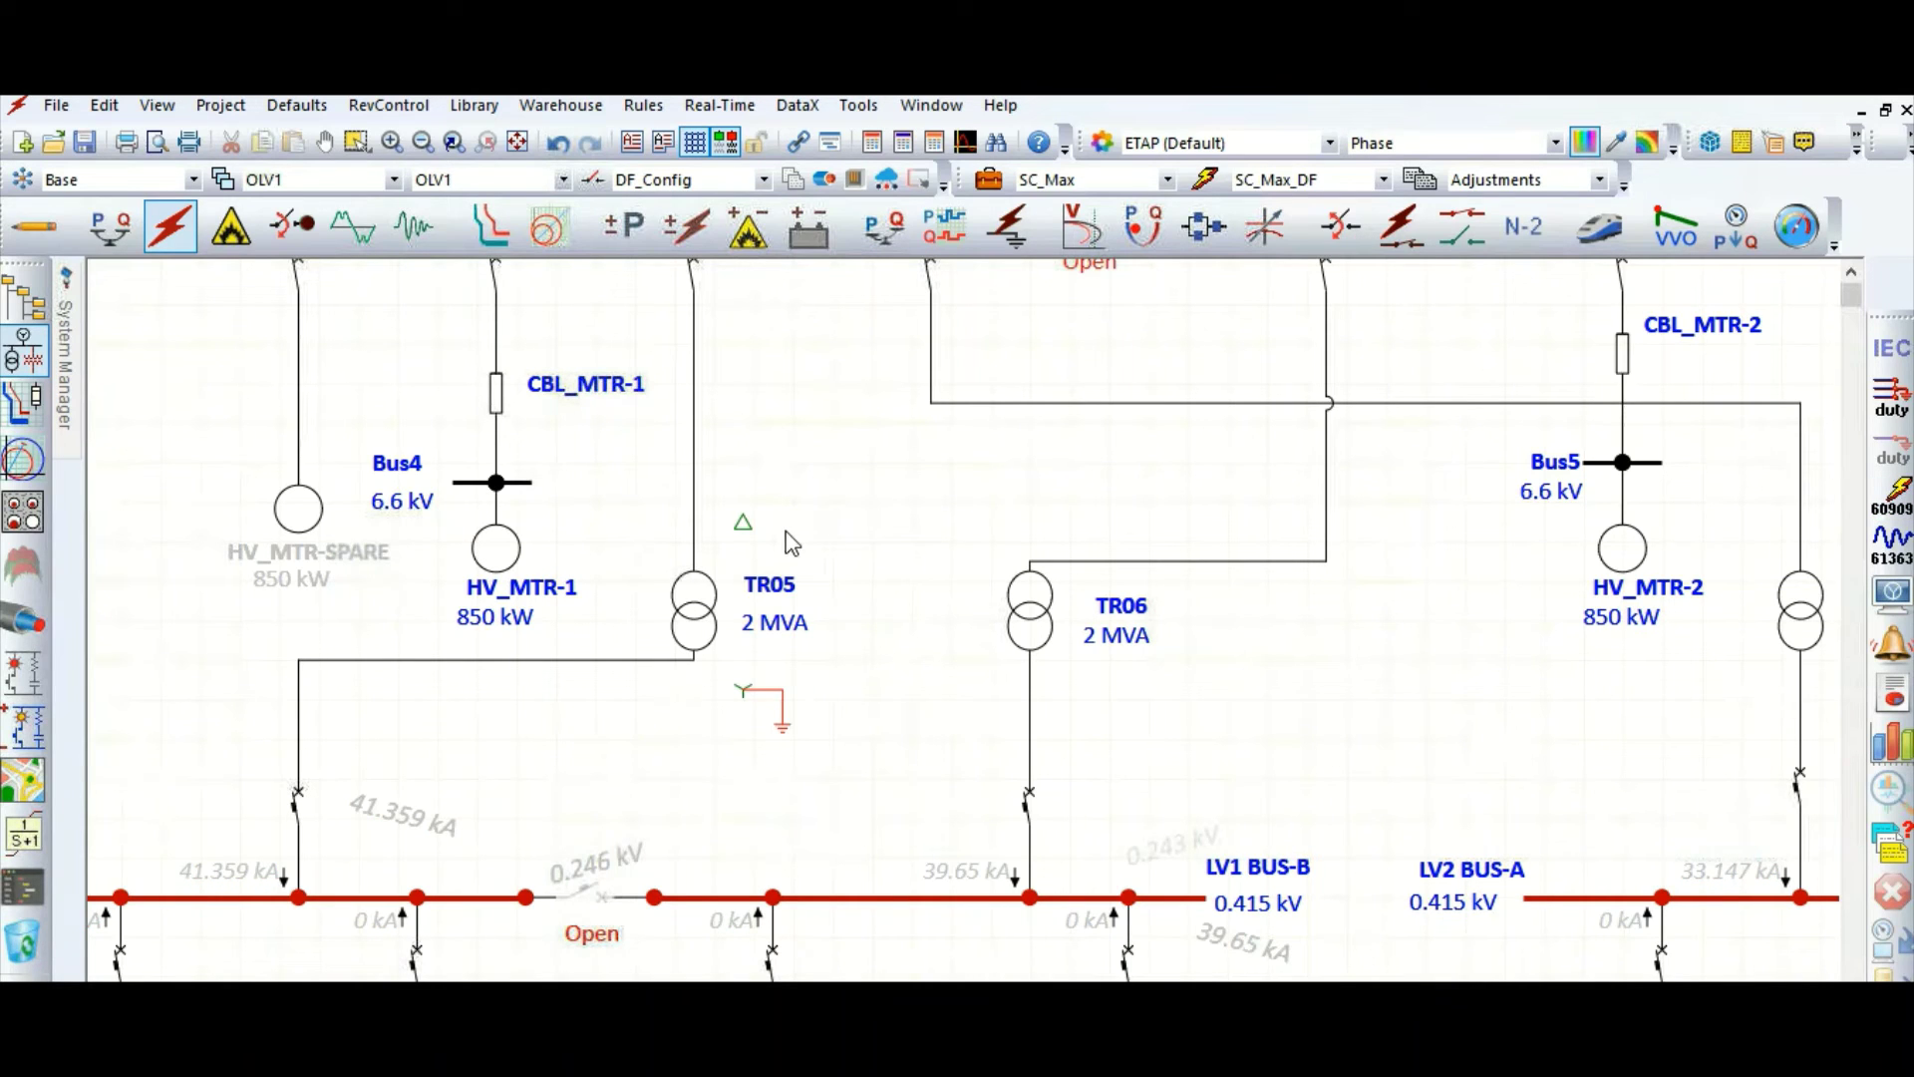
drag(746, 528, 694, 581)
drag(714, 668, 694, 632)
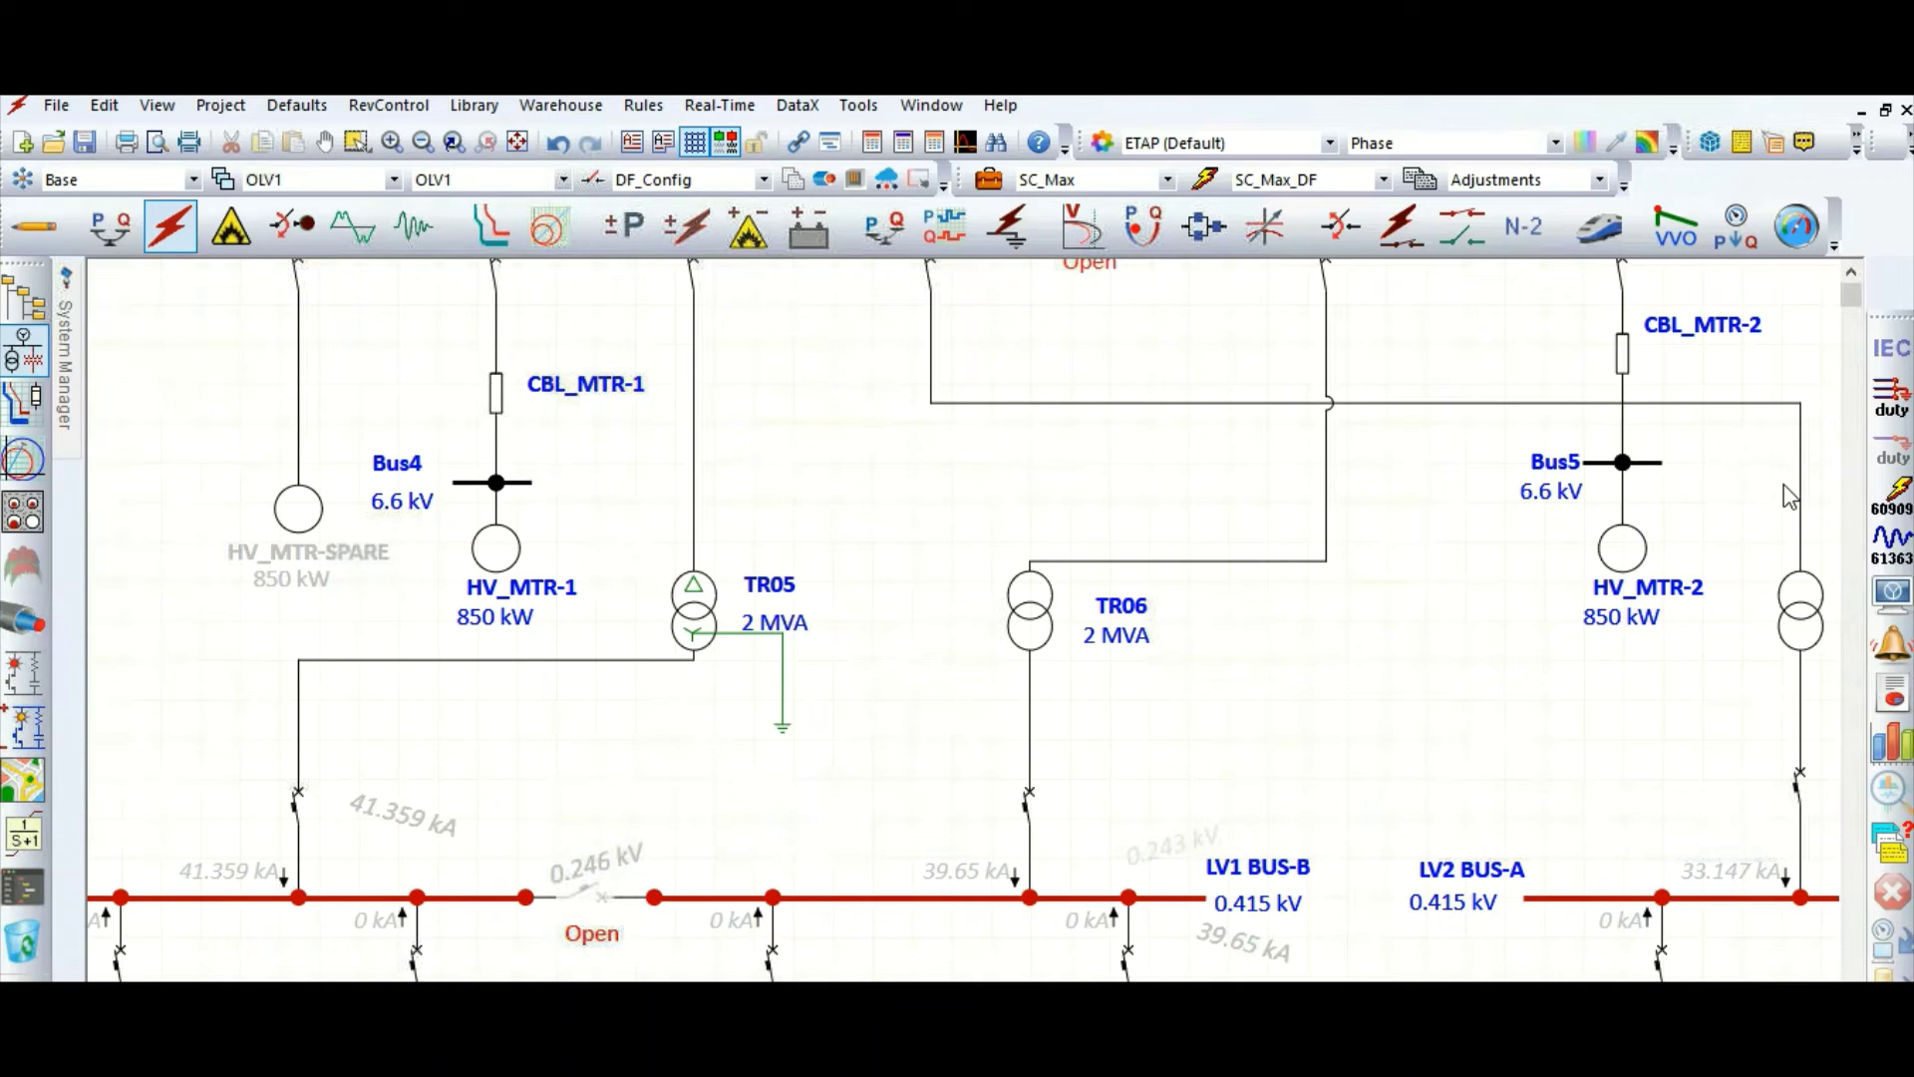
- Rerun the IEC 60909 short-circuit calculation and check the fault type in the short-circuit display options
click(1899, 507)
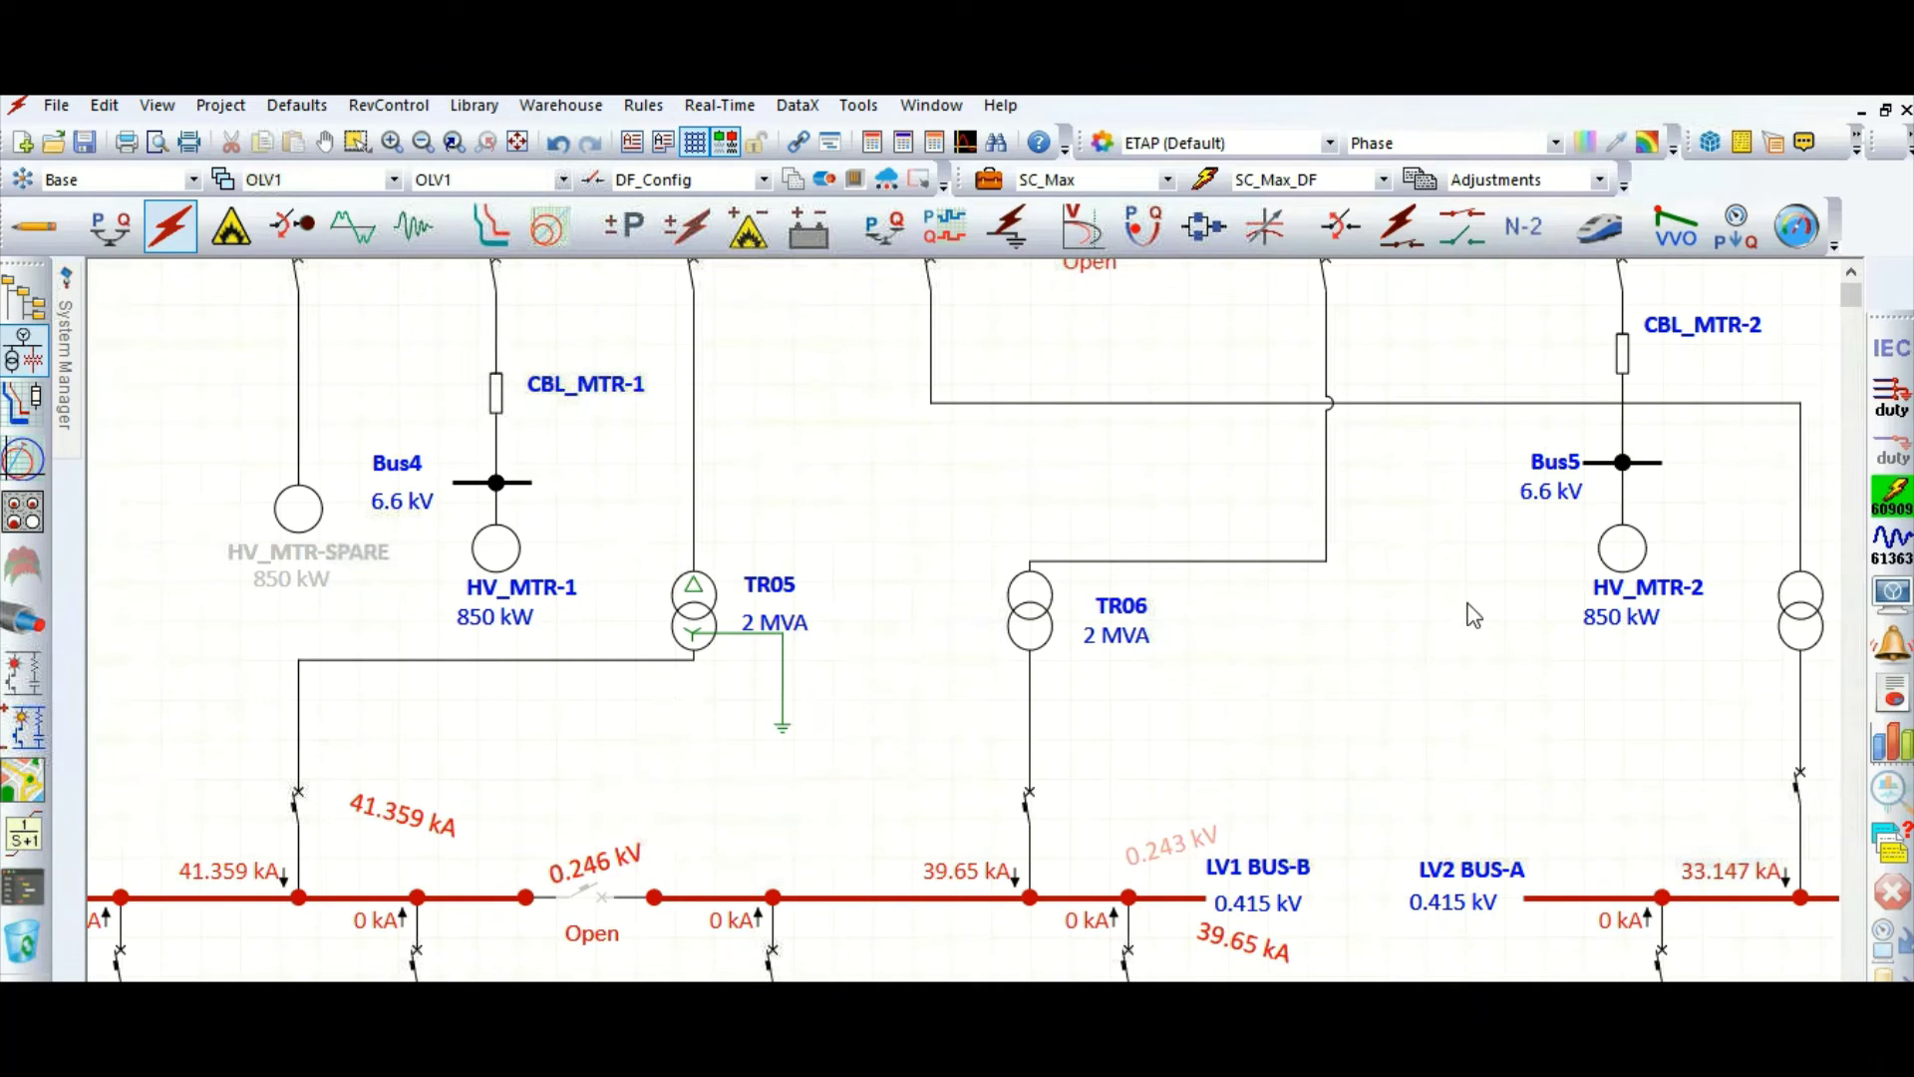
click(1894, 598)
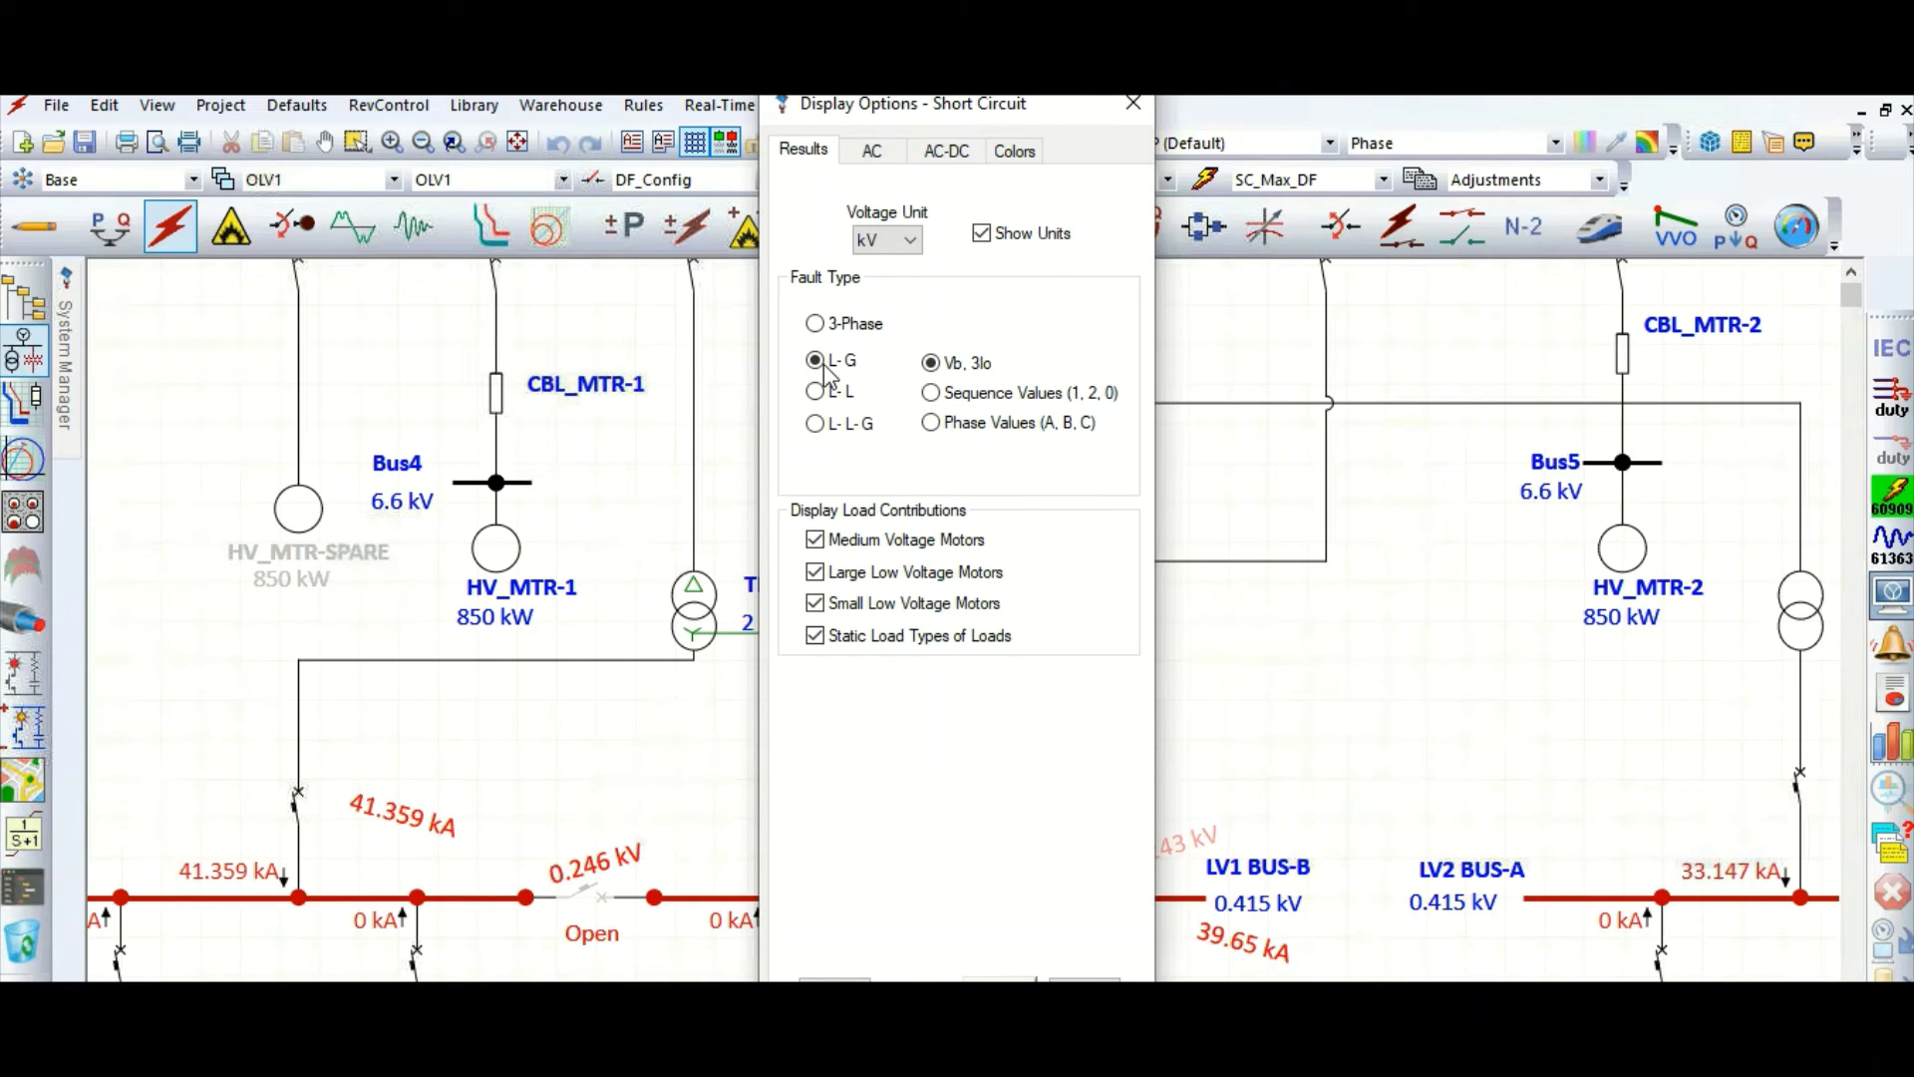
click(1136, 107)
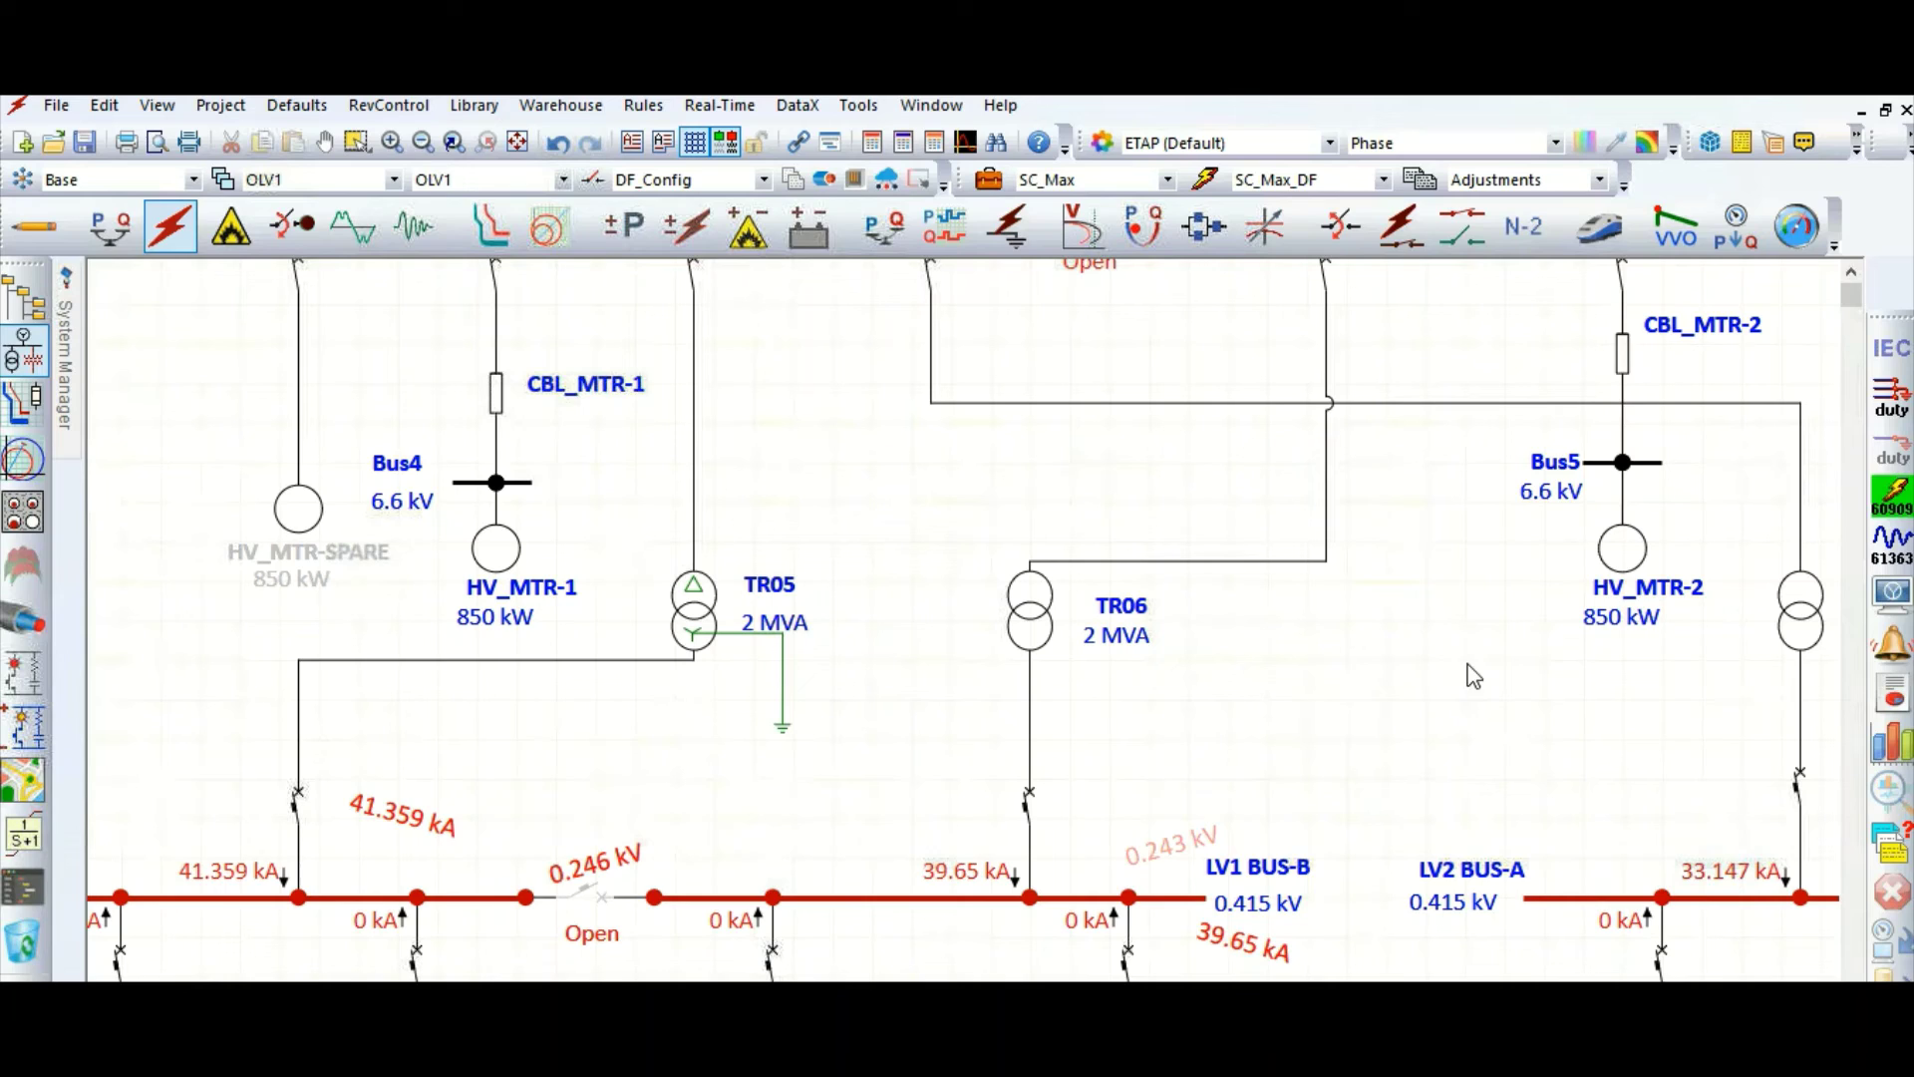
- Display the 3-Phase fault results on the one-line diagram and examine them at the 0.415 kV buses and 6.6KV BUS-A
click(1881, 597)
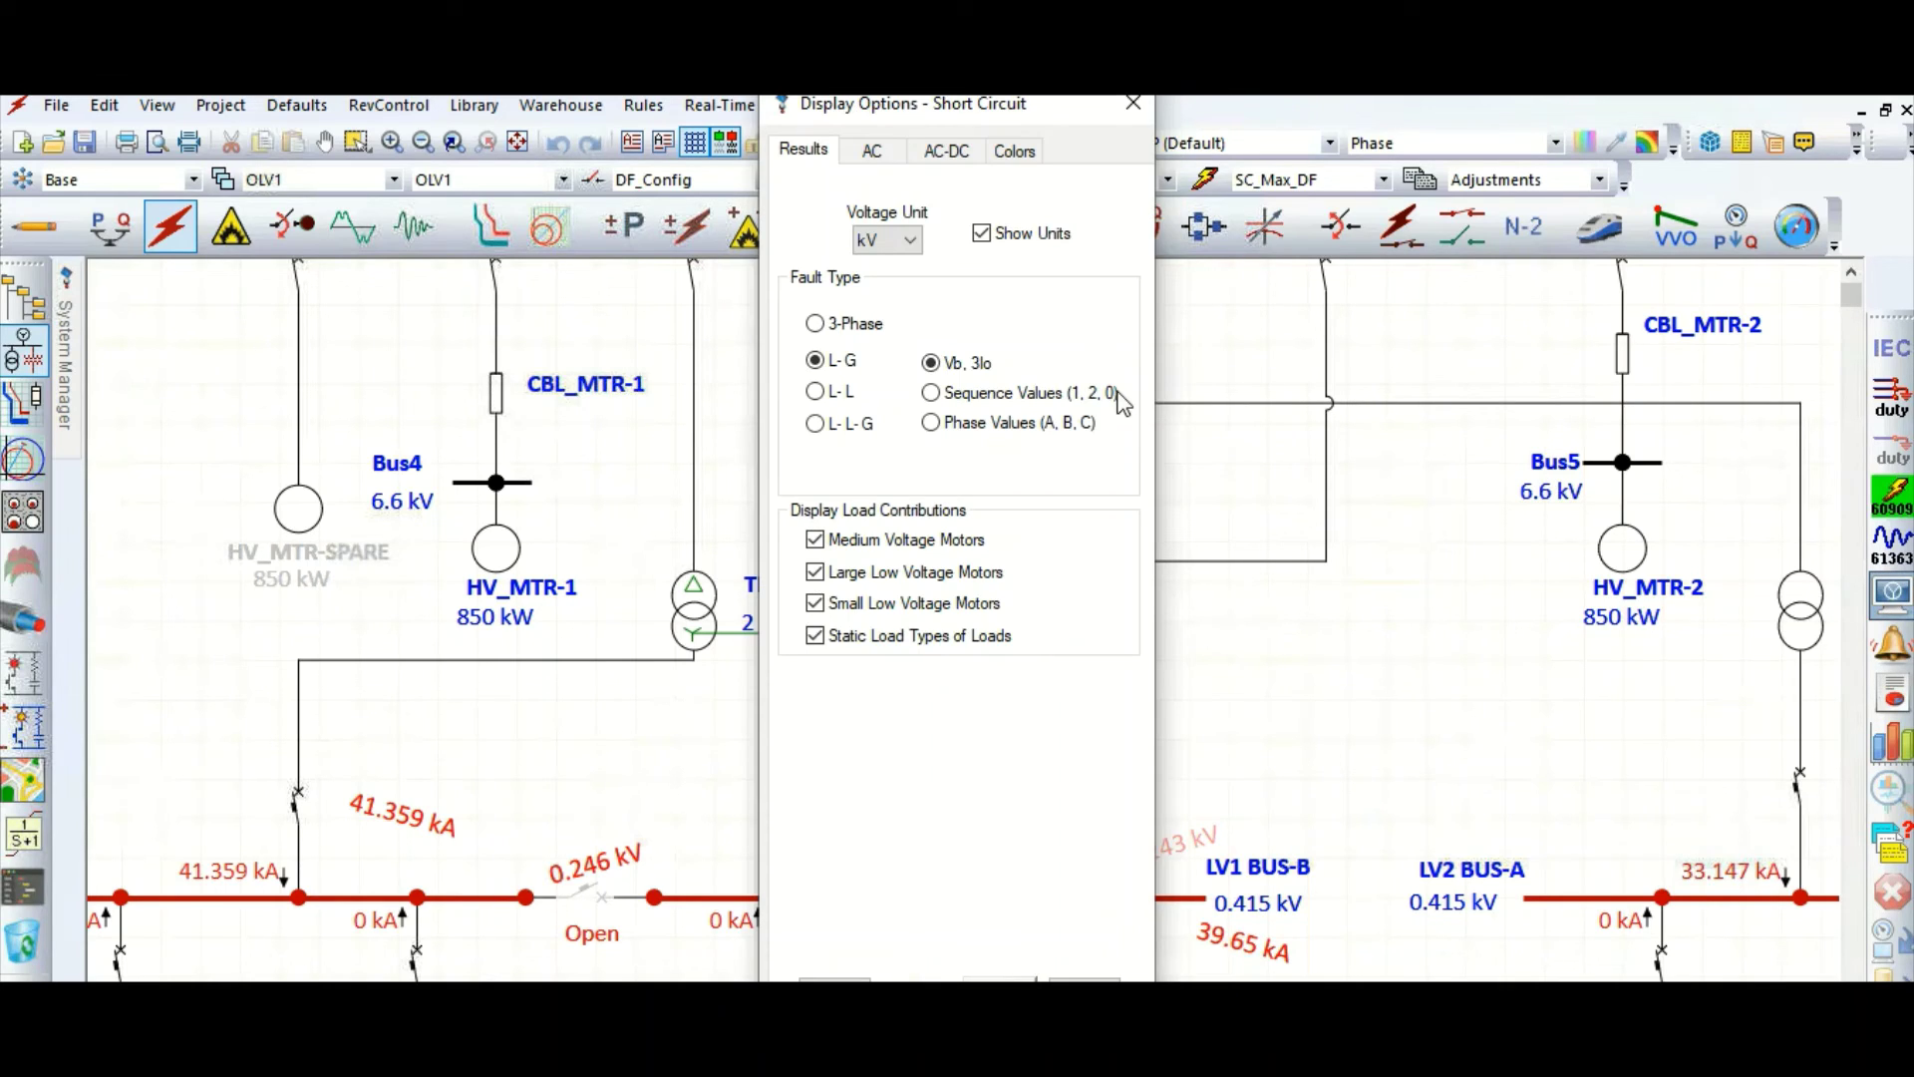
click(816, 324)
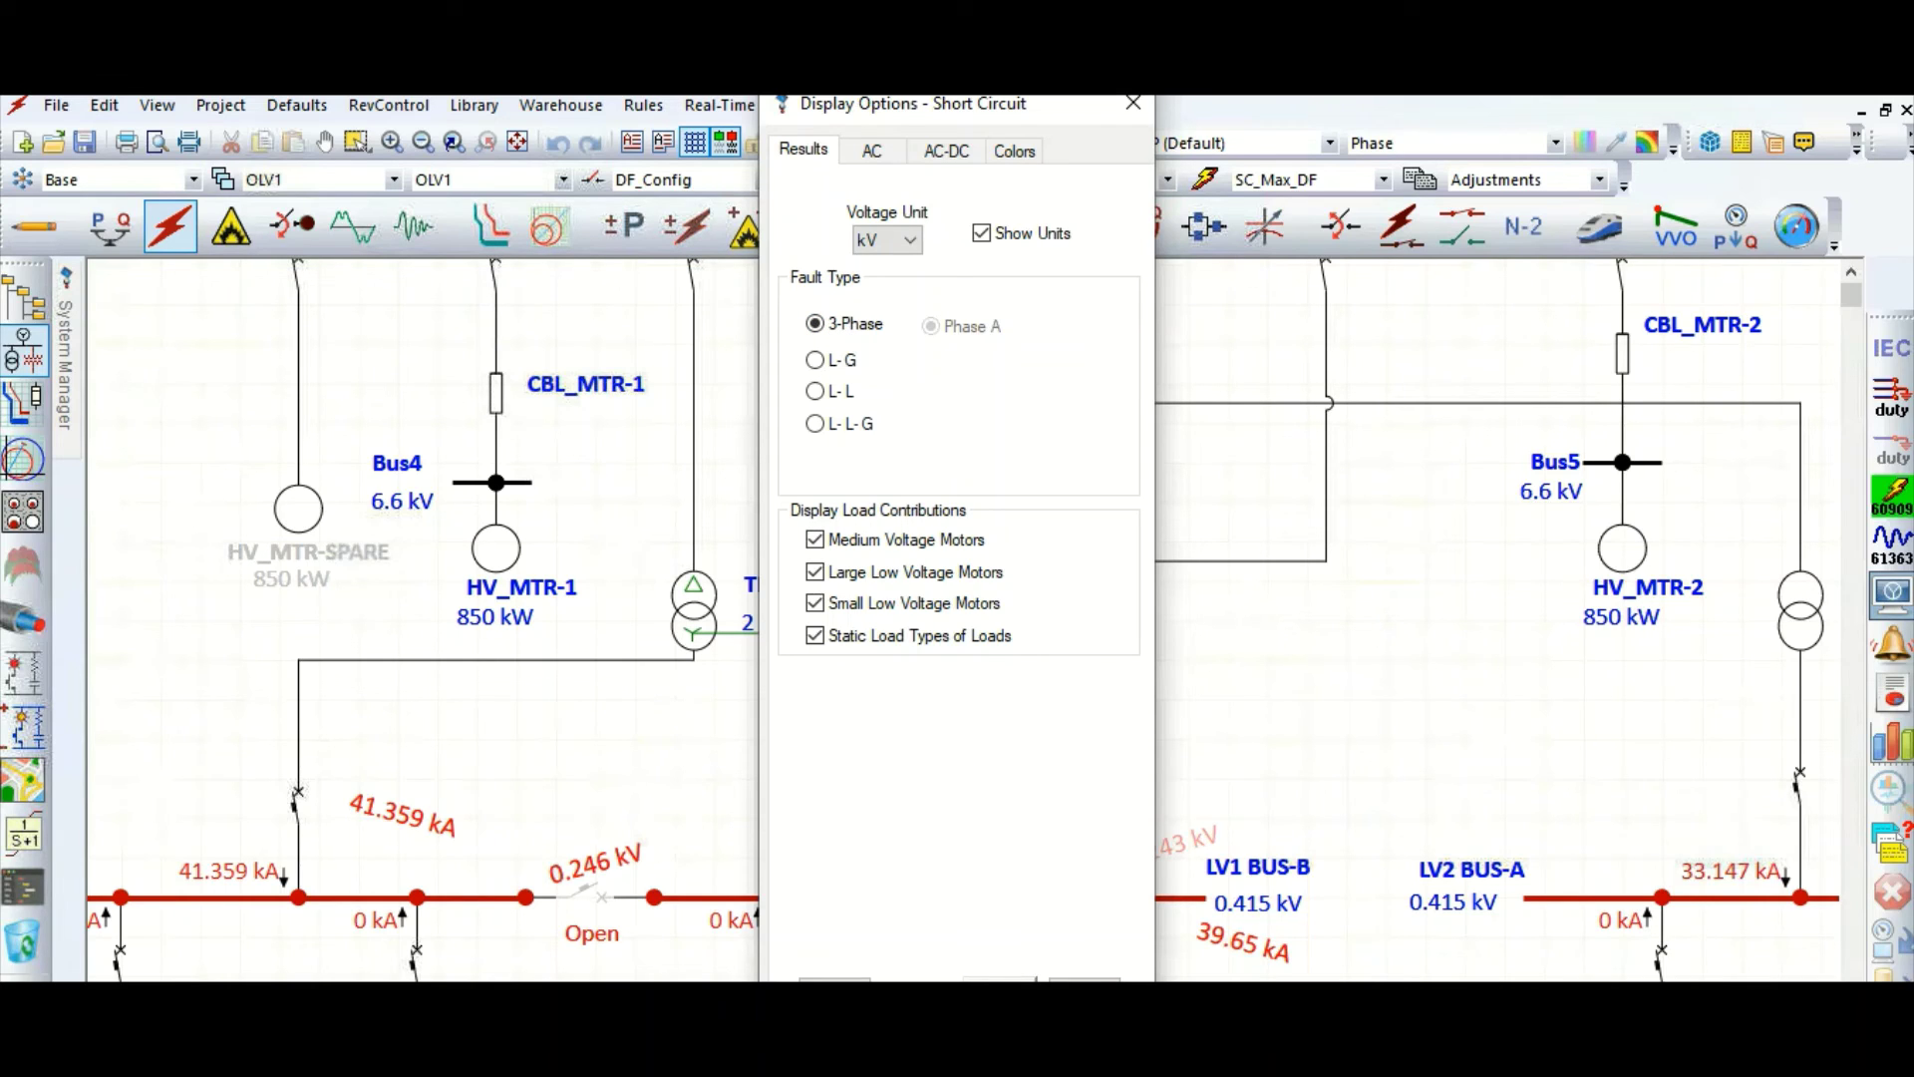
key(Return)
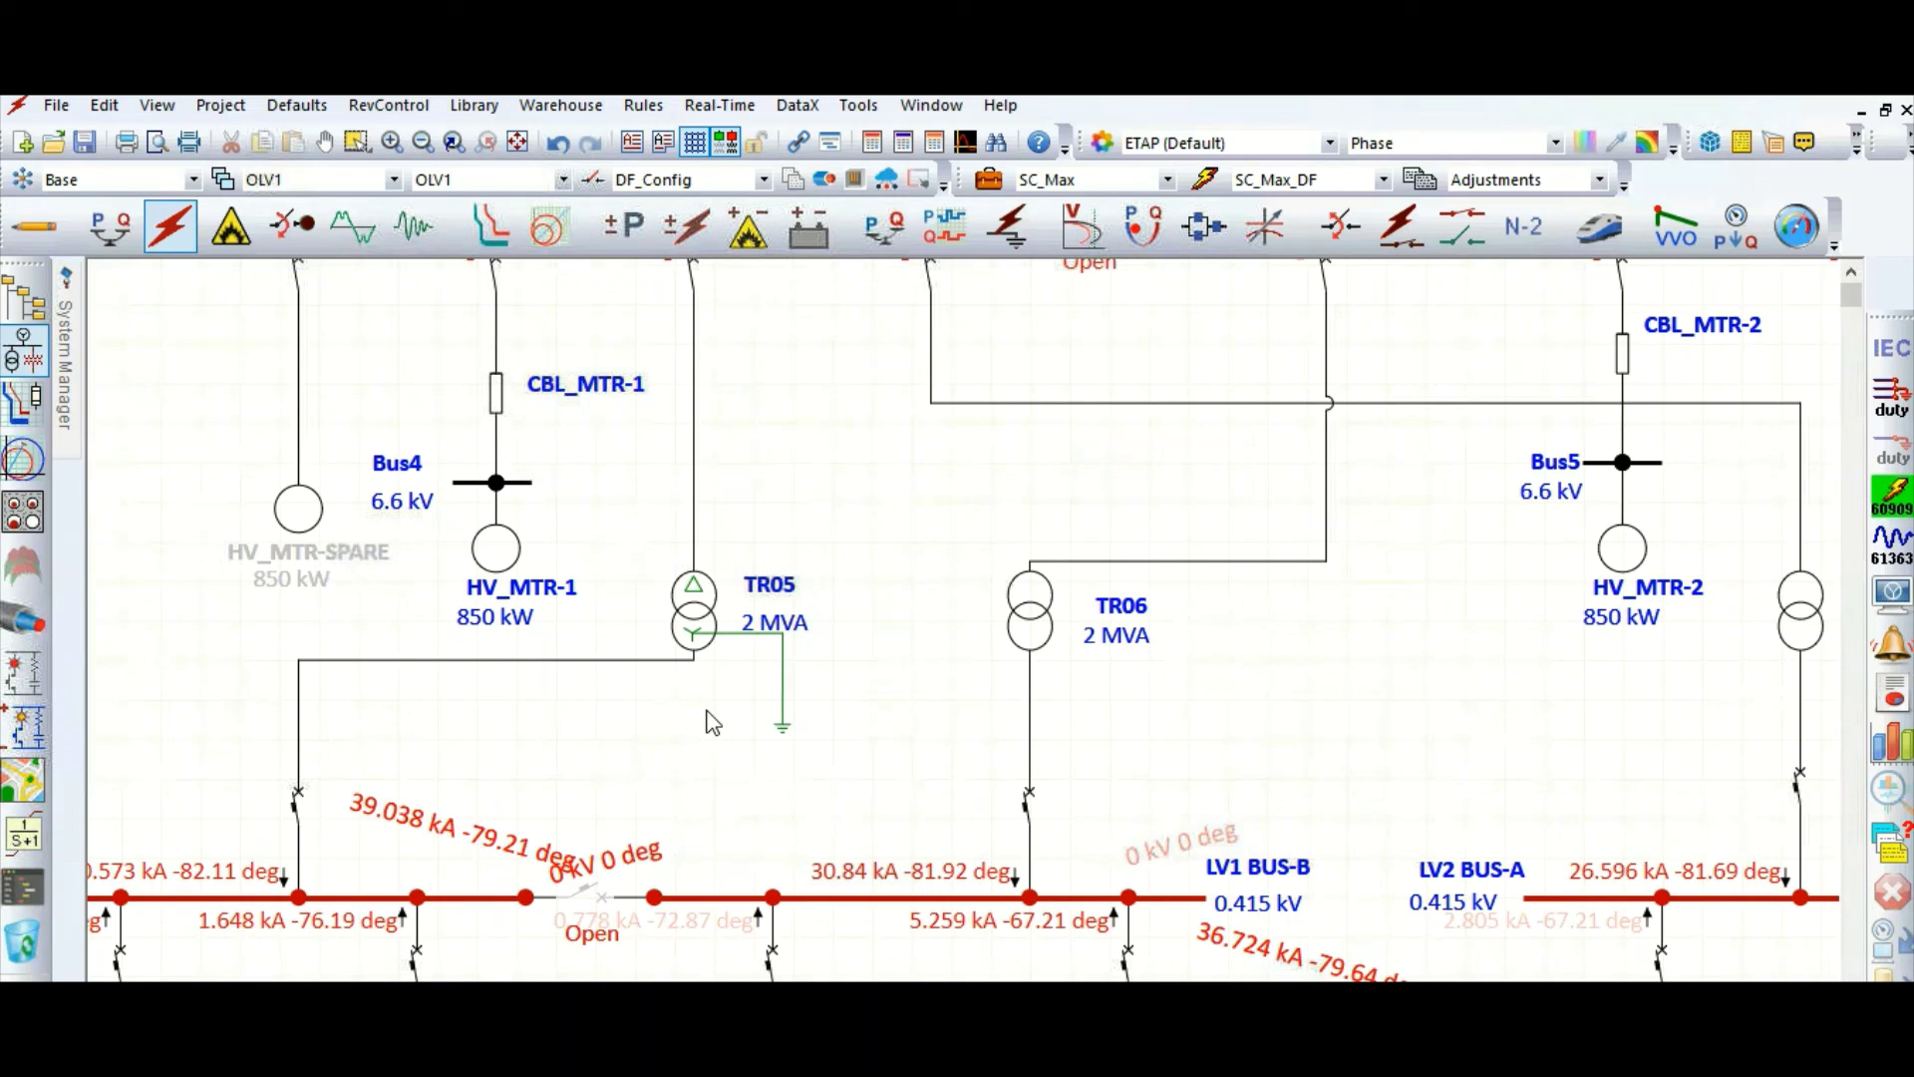
scroll(719, 718, up, 5)
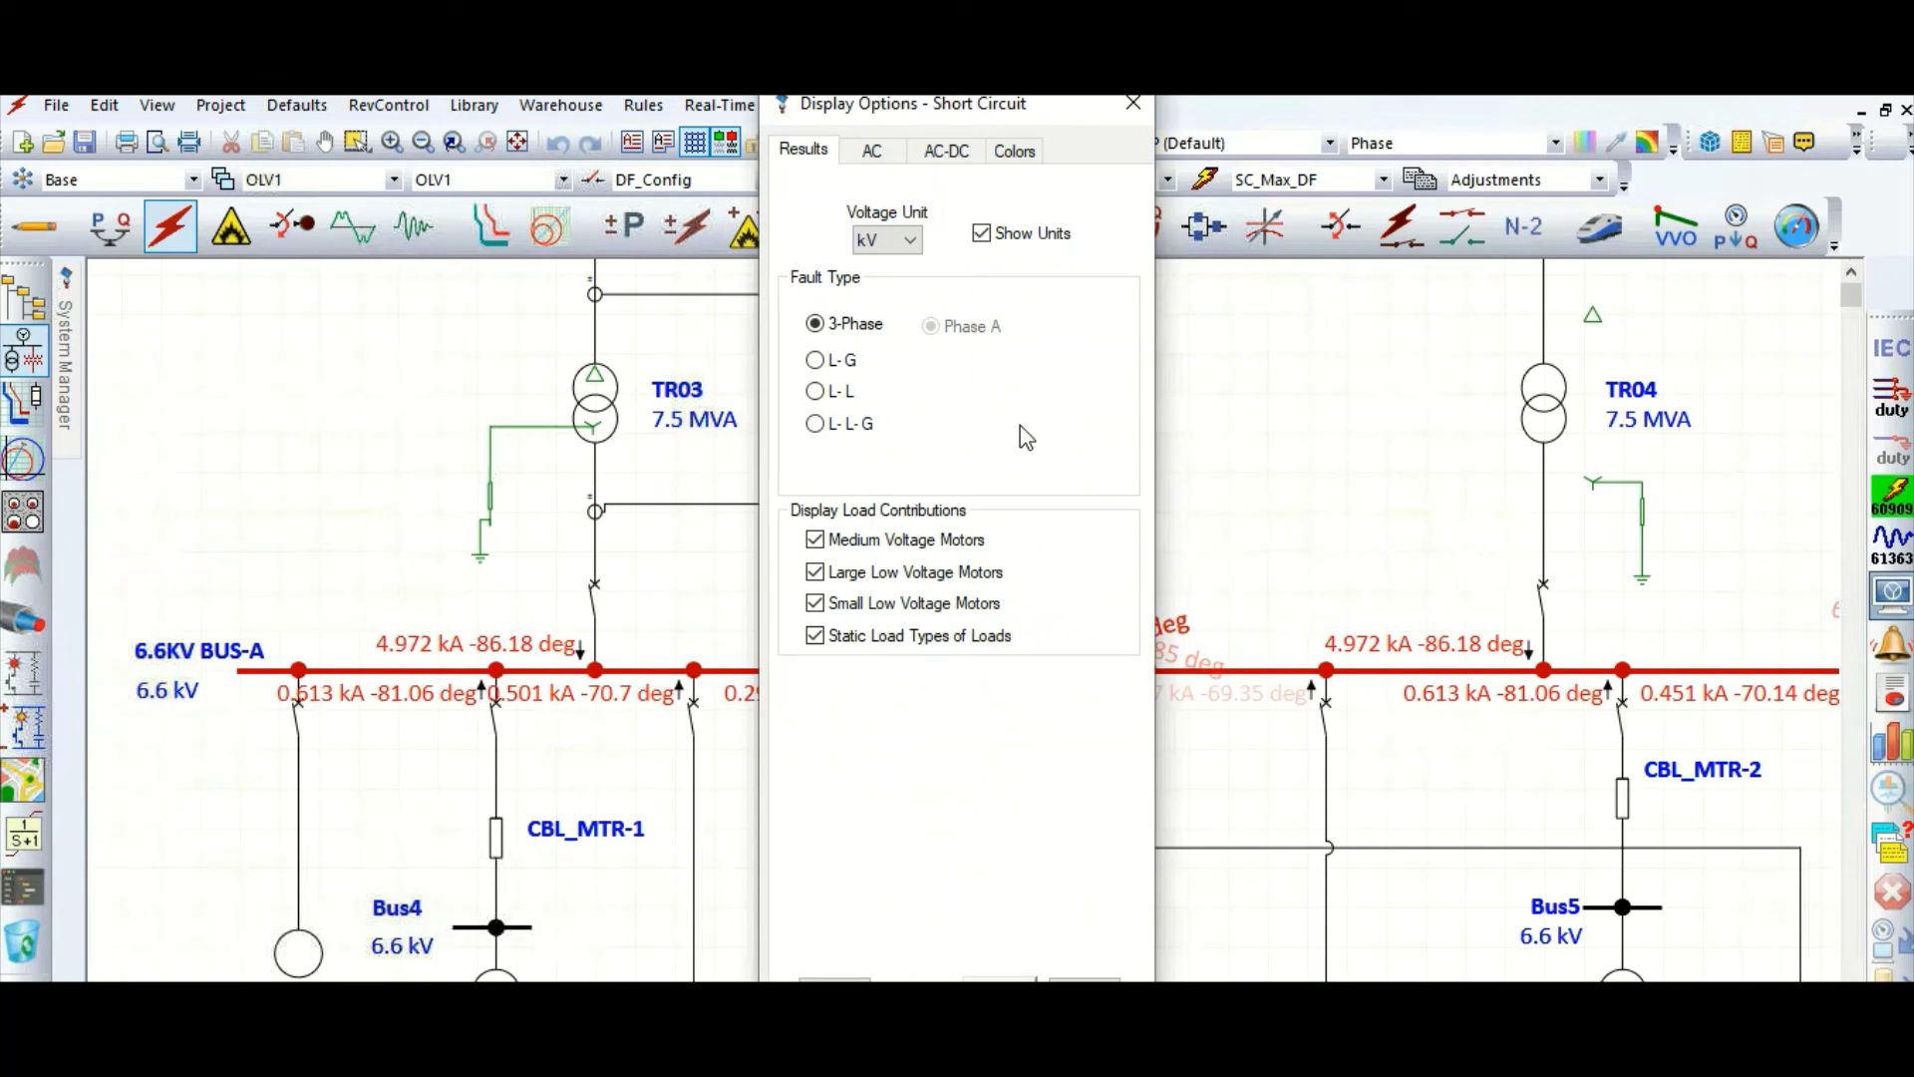
- Set the displayed fault type back to L-G in the short-circuit display options
click(832, 371)
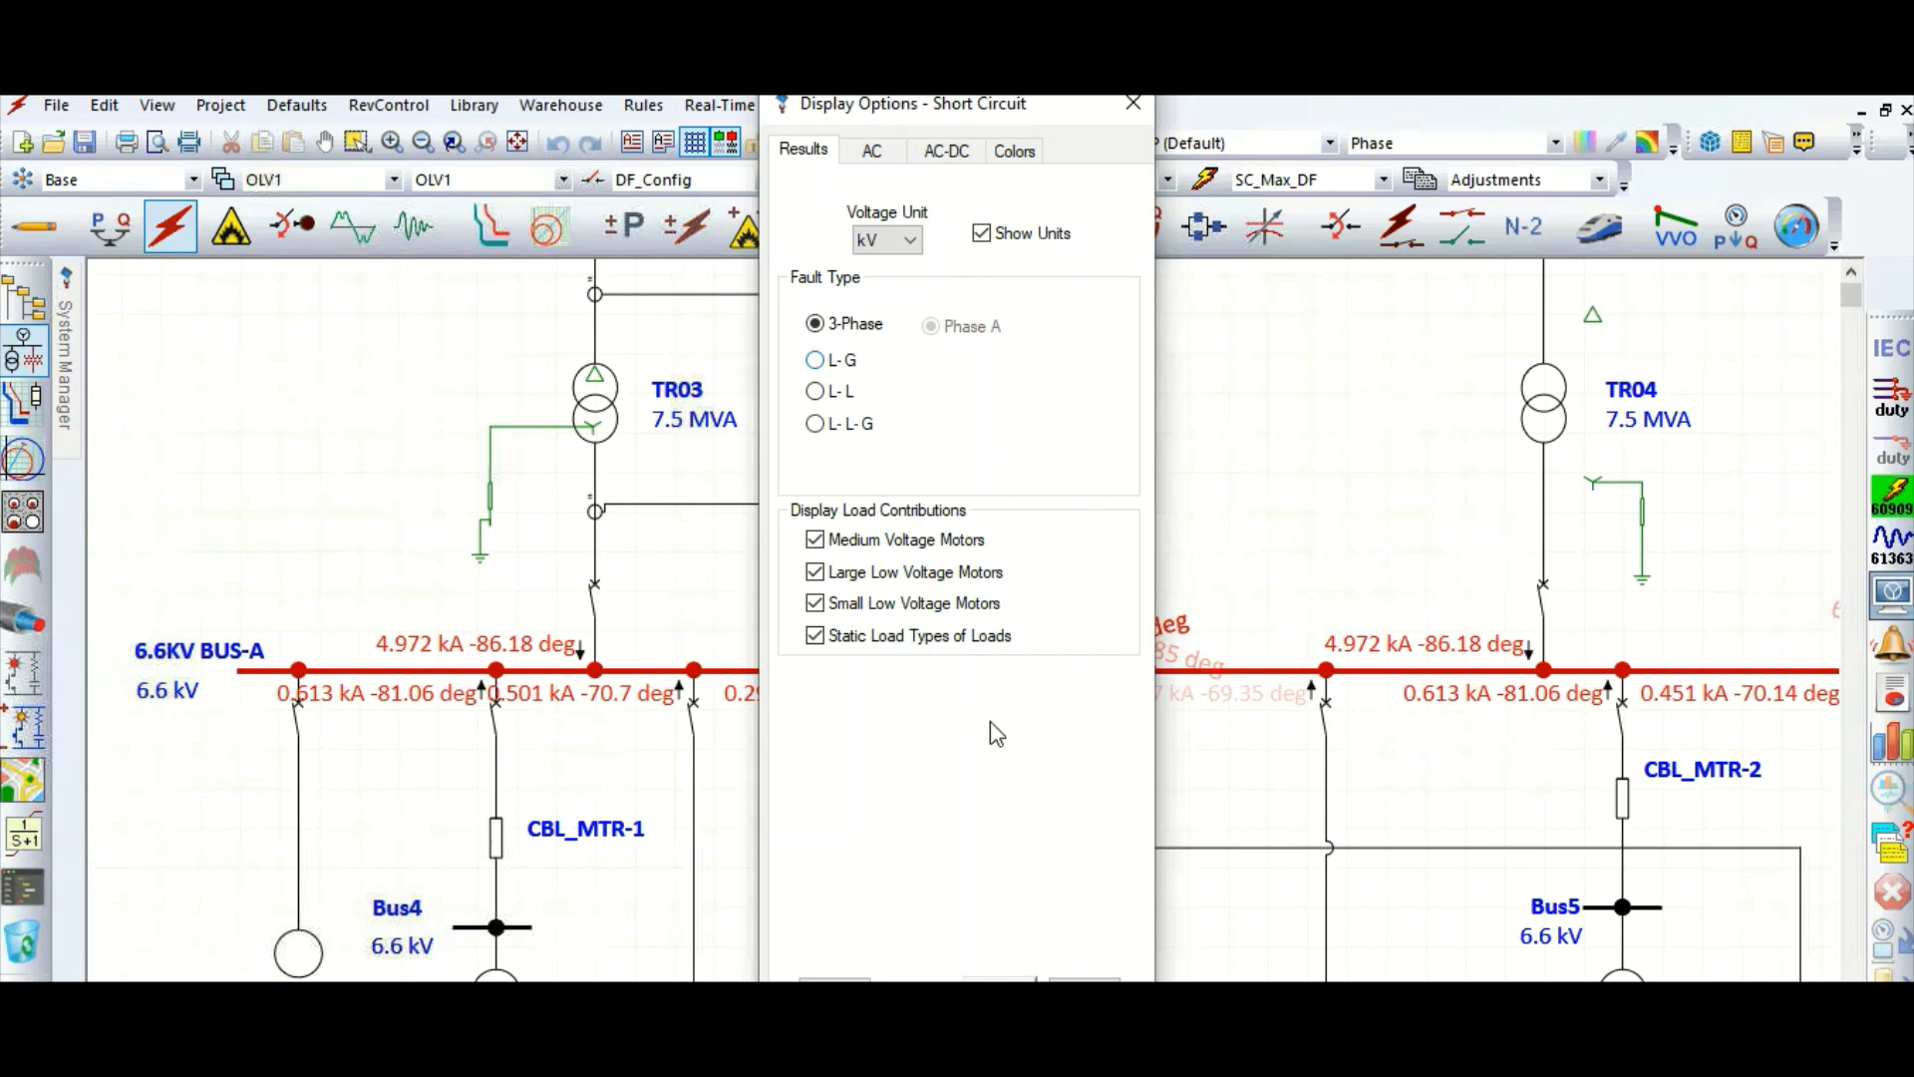